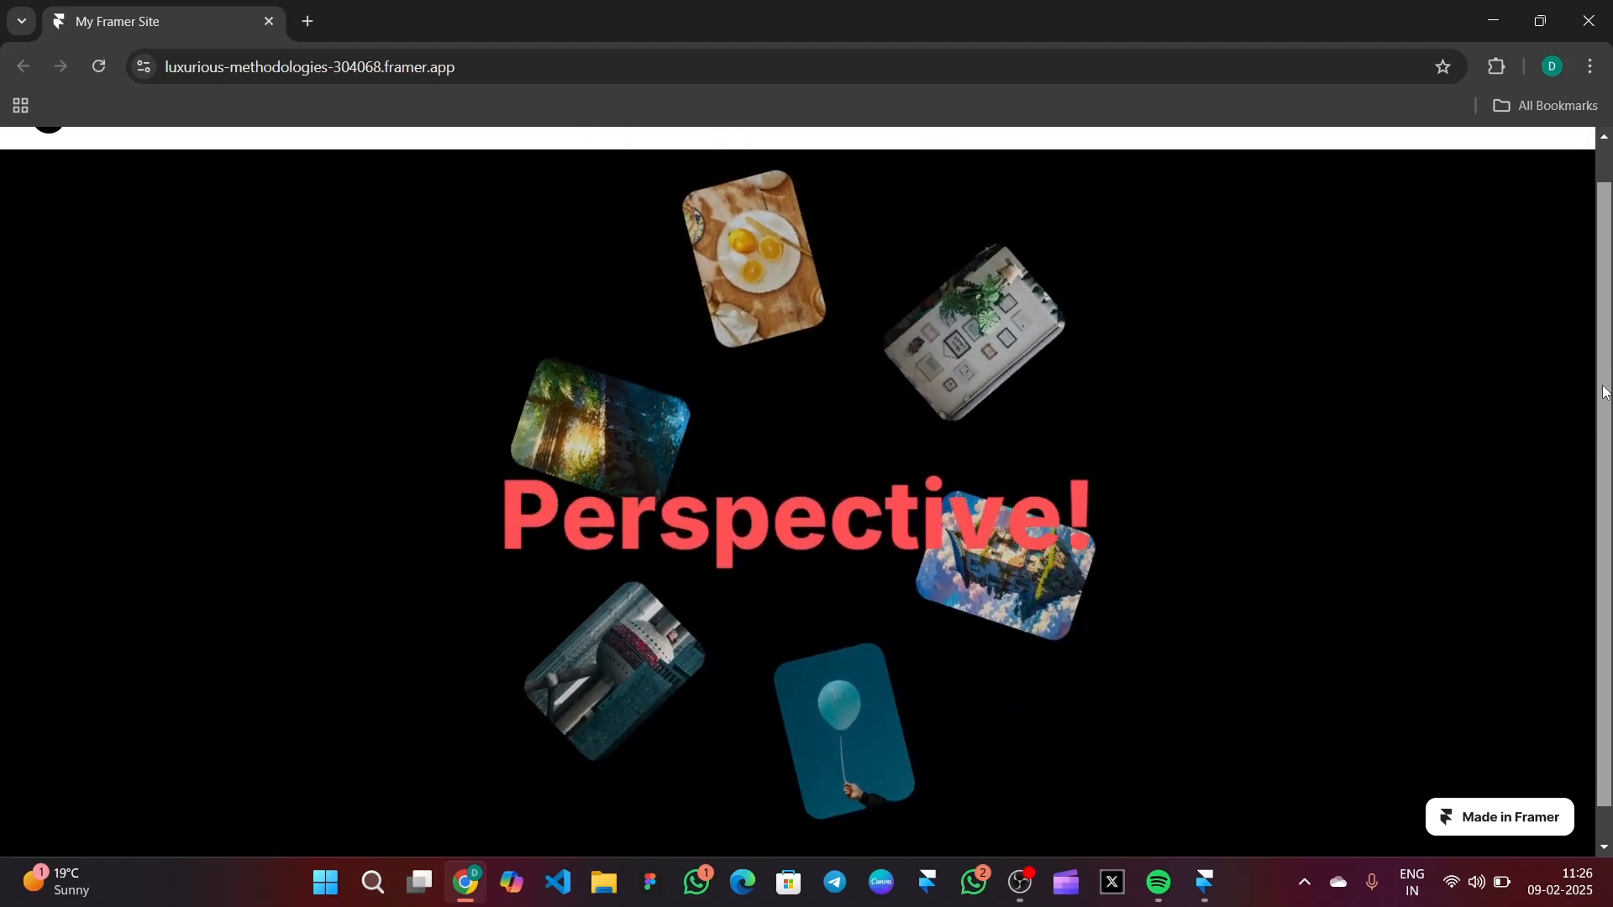
Step: Scroll through the published page to examine the rotating image ring, and return to the Framer project
{"action": "scroll", "coordinate": [1258, 370], "scroll_direction": "down", "scroll_amount": 1}
{"action": "scroll", "coordinate": [1258, 364], "scroll_direction": "down", "scroll_amount": 5}
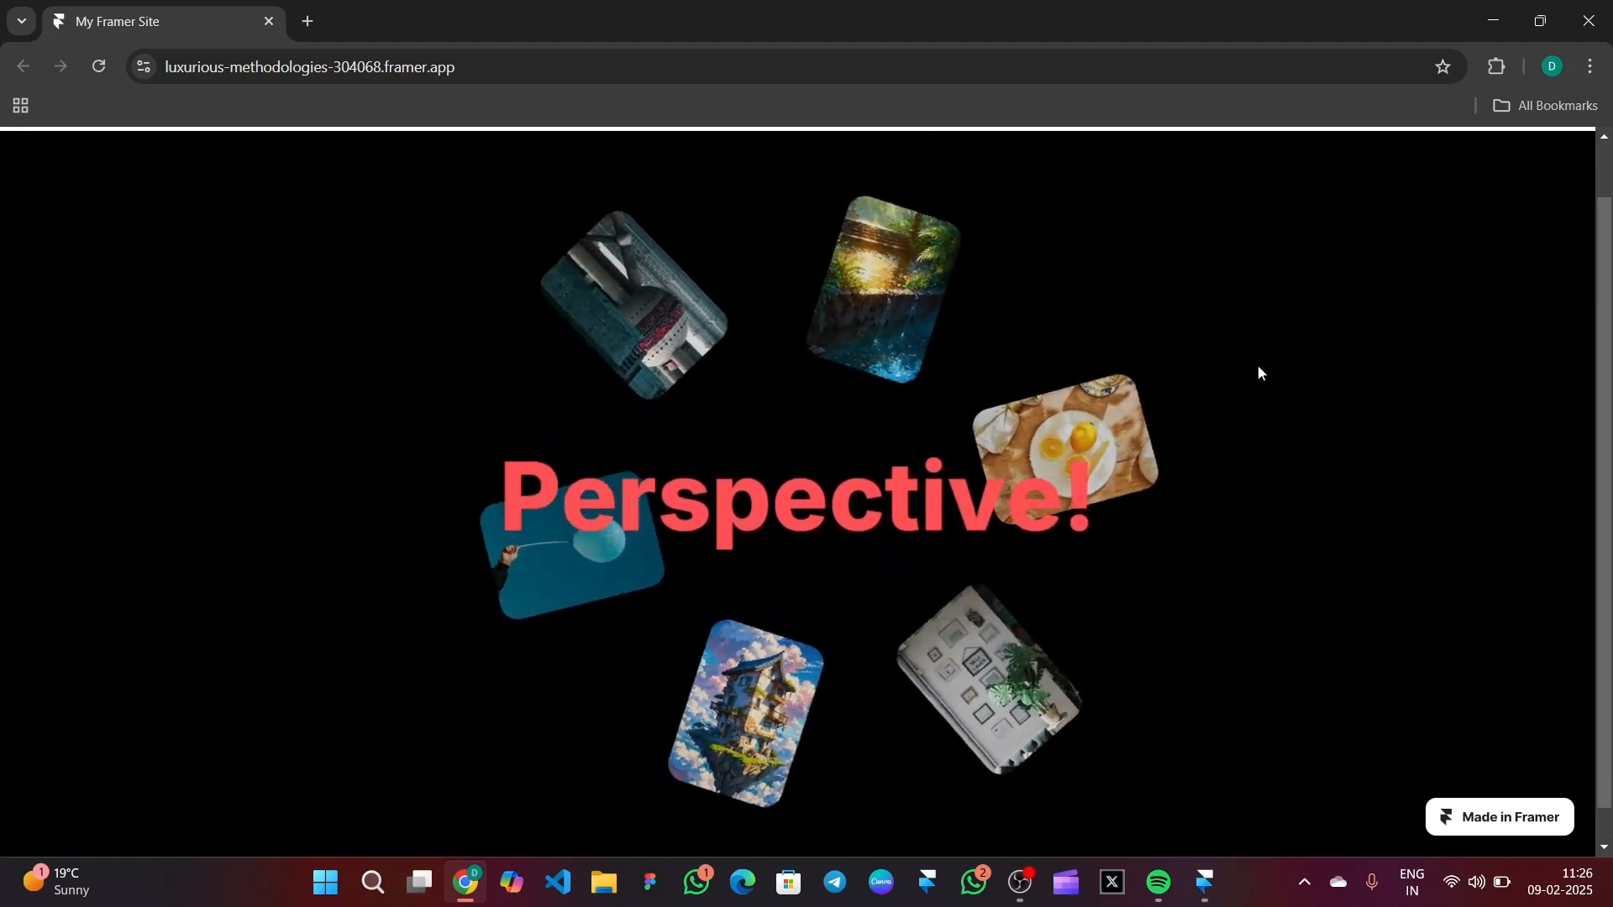
{"action": "scroll", "coordinate": [1258, 364], "scroll_direction": "up", "scroll_amount": 5}
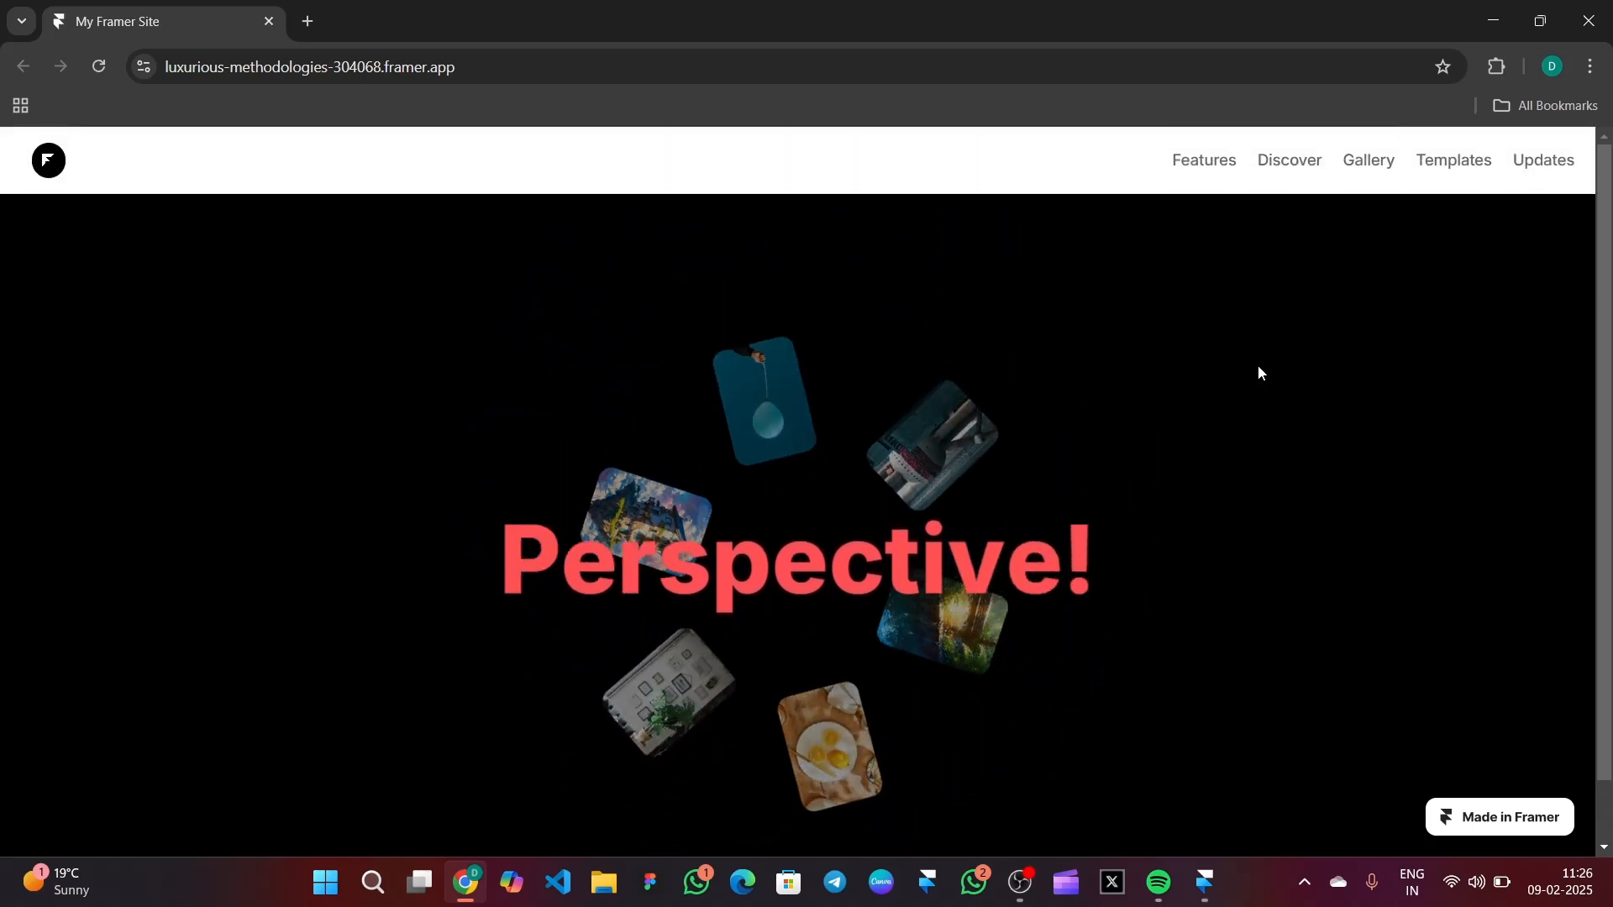
{"action": "left_click", "coordinate": [1493, 20]}
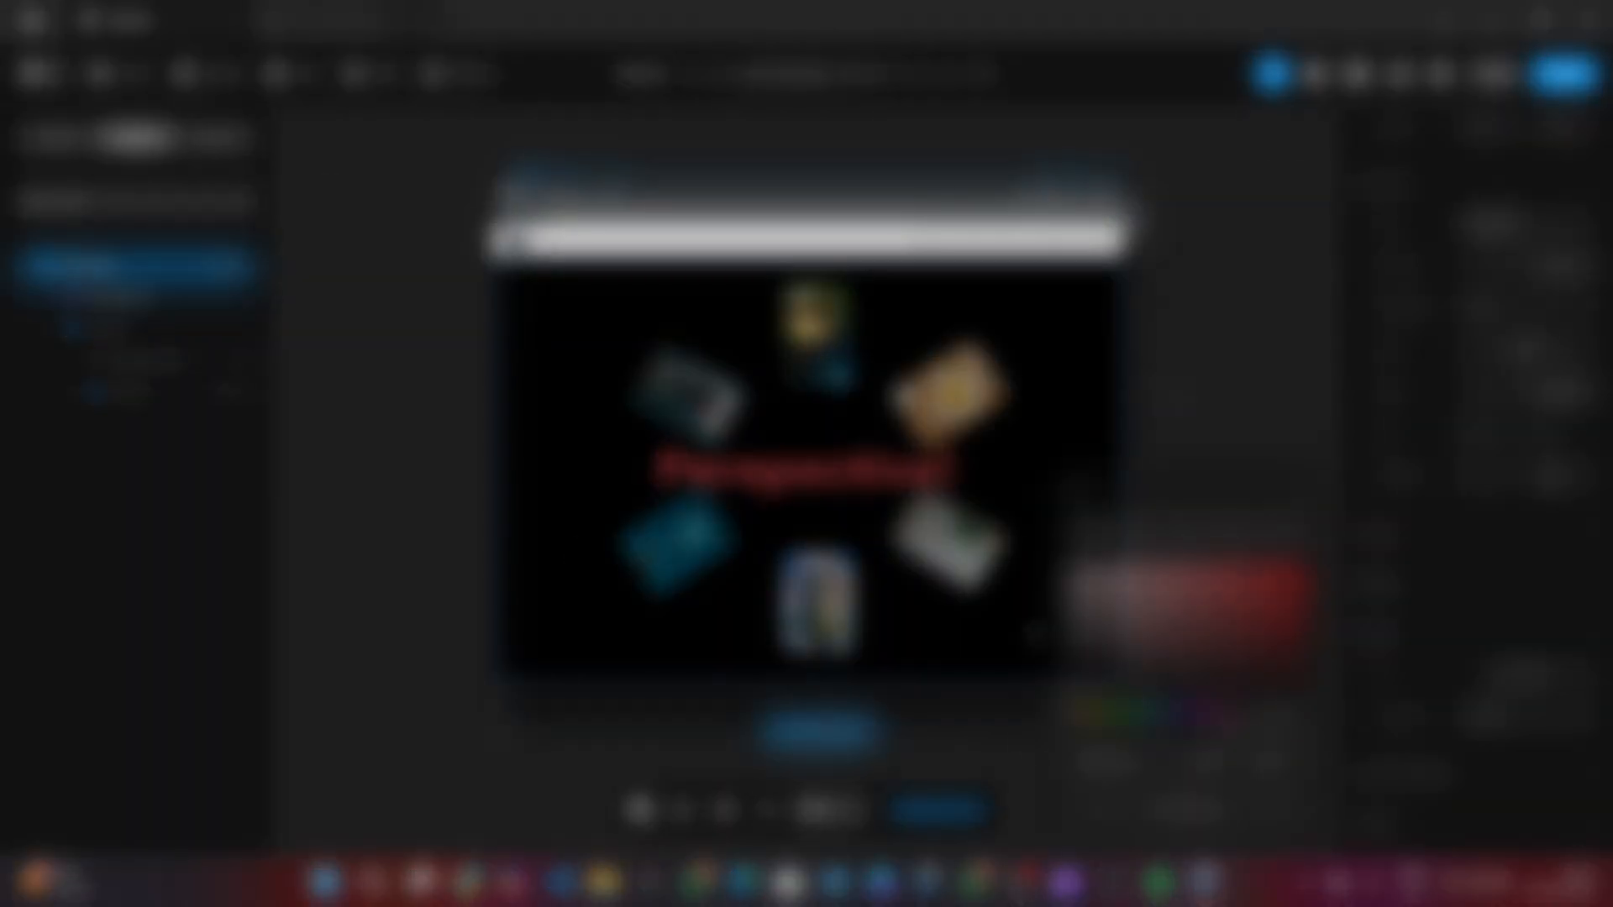
Step: Draw a frame below the navigation bar and set both its width and height to Fill
{"action": "left_click", "coordinate": [215, 77]}
{"action": "left_click", "coordinate": [219, 129]}
{"action": "left_click_drag", "start_coordinate": [551, 270], "coordinate": [1029, 544]}
{"action": "left_click", "coordinate": [1560, 382]}
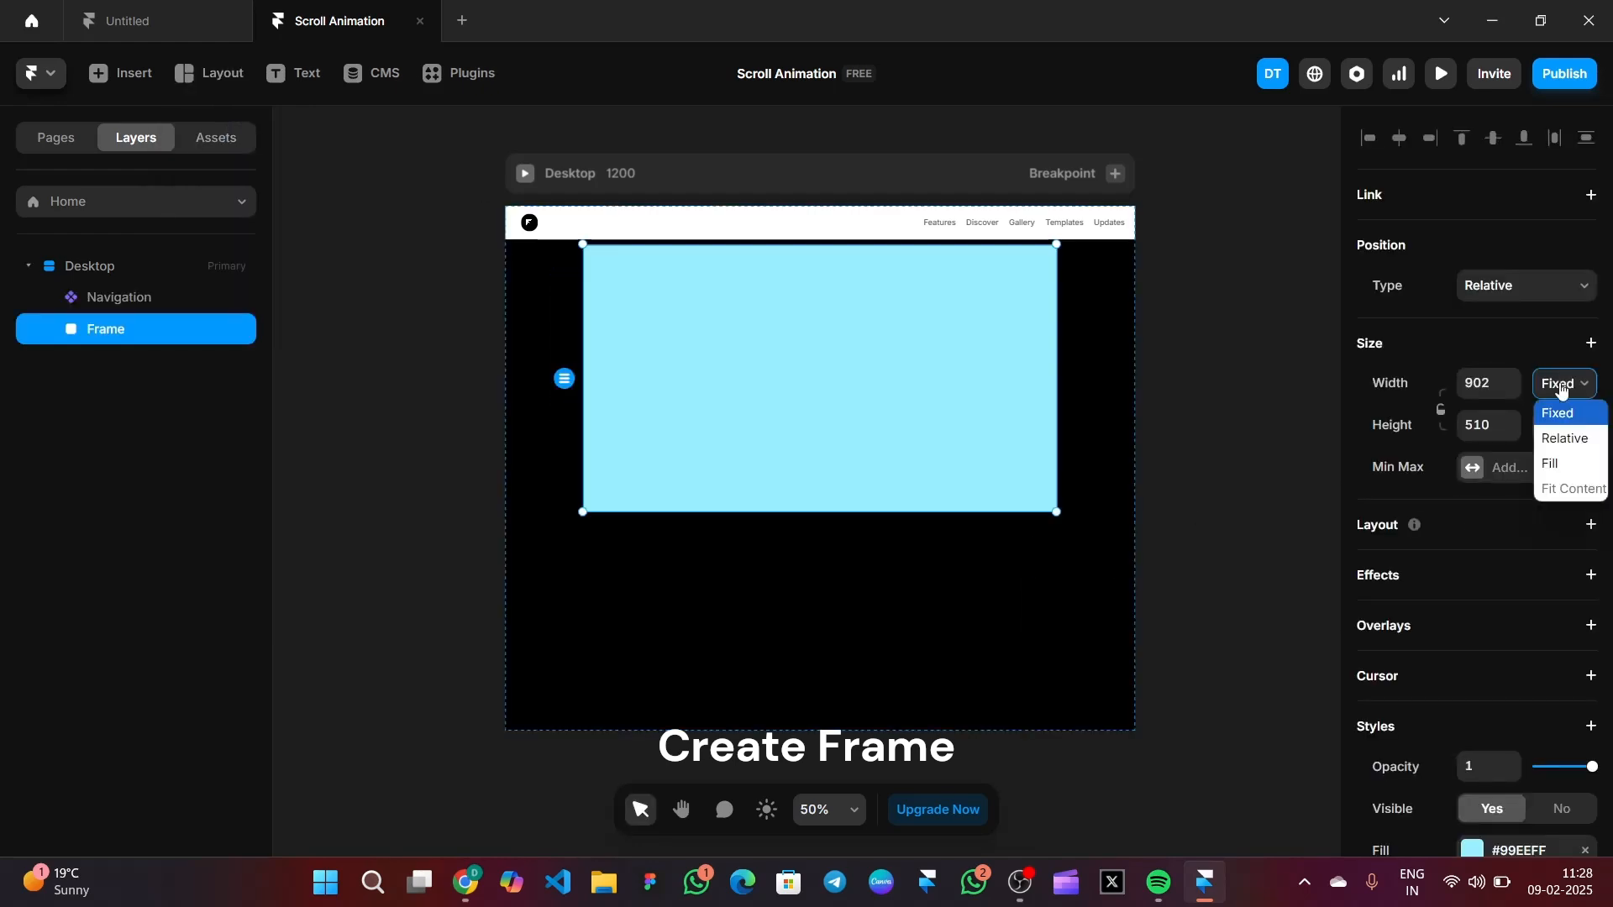
{"action": "left_click", "coordinate": [1560, 464]}
{"action": "left_click", "coordinate": [1561, 424]}
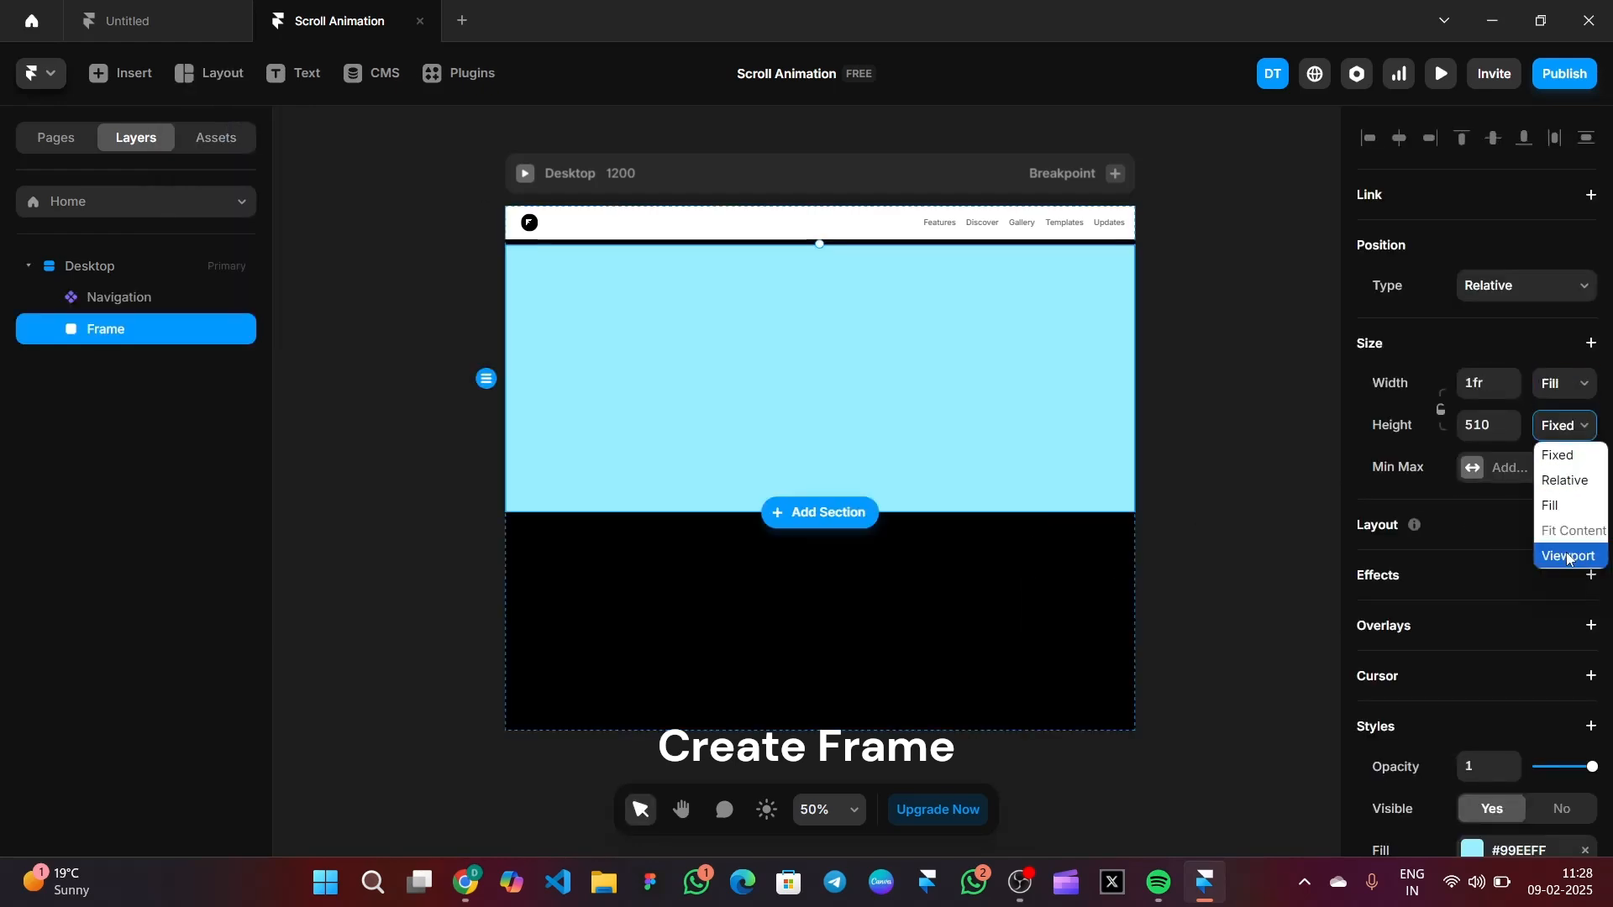
{"action": "left_click", "coordinate": [1562, 509]}
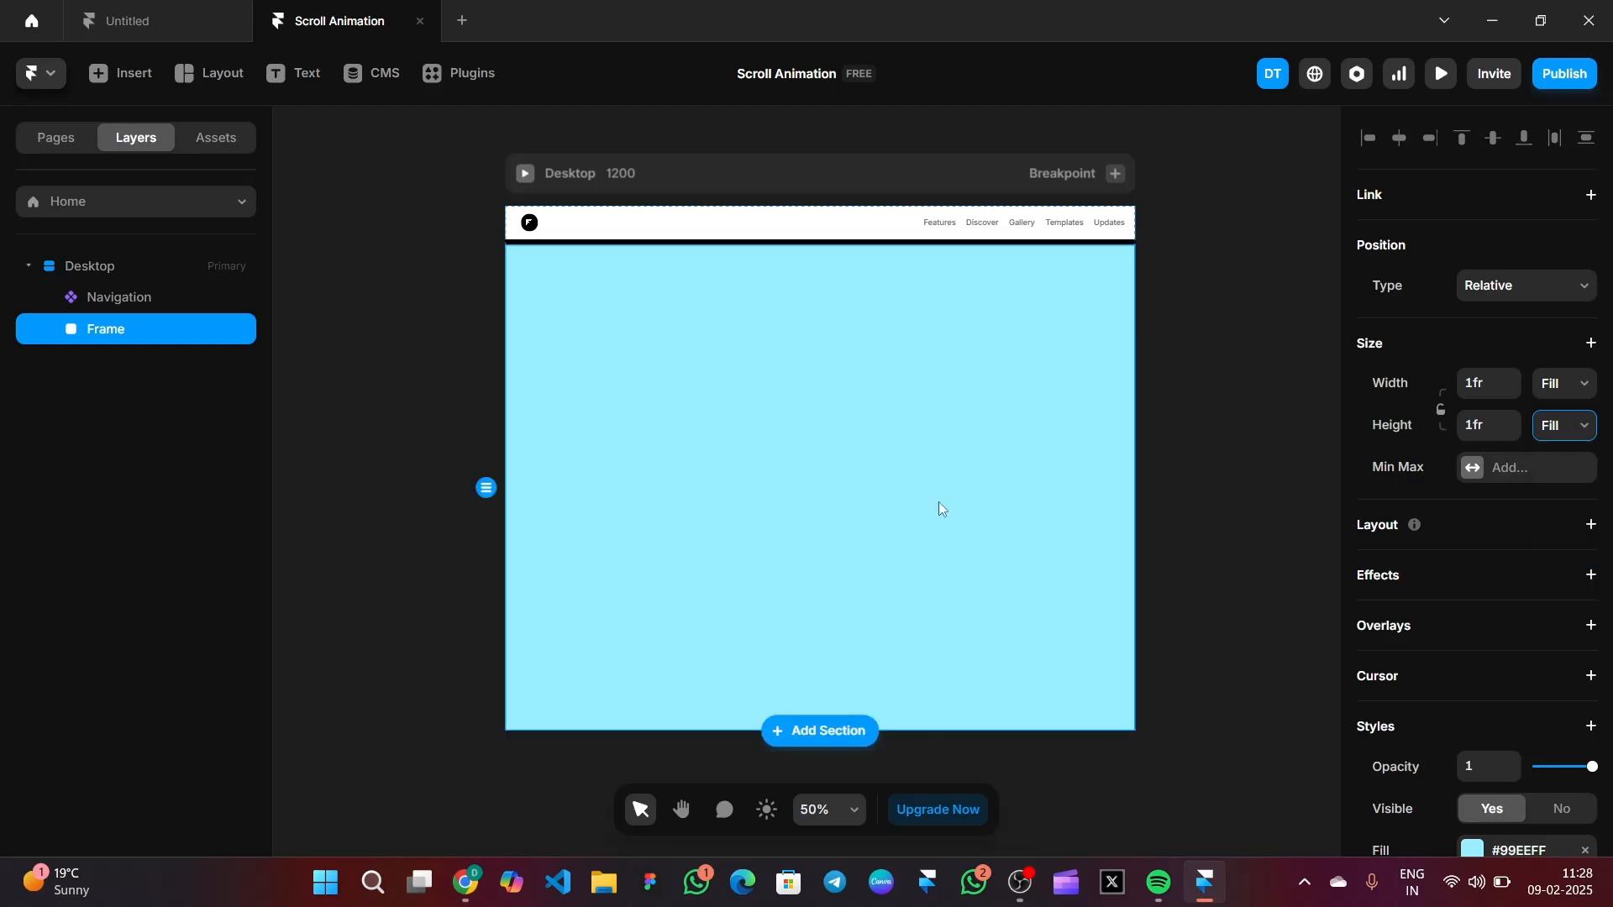
Step: Set the gap of the Desktop stack layout to 0
{"action": "left_click", "coordinate": [909, 161]}
{"action": "scroll", "coordinate": [1479, 378], "scroll_direction": "up", "scroll_amount": 1}
{"action": "left_click", "coordinate": [1482, 484]}
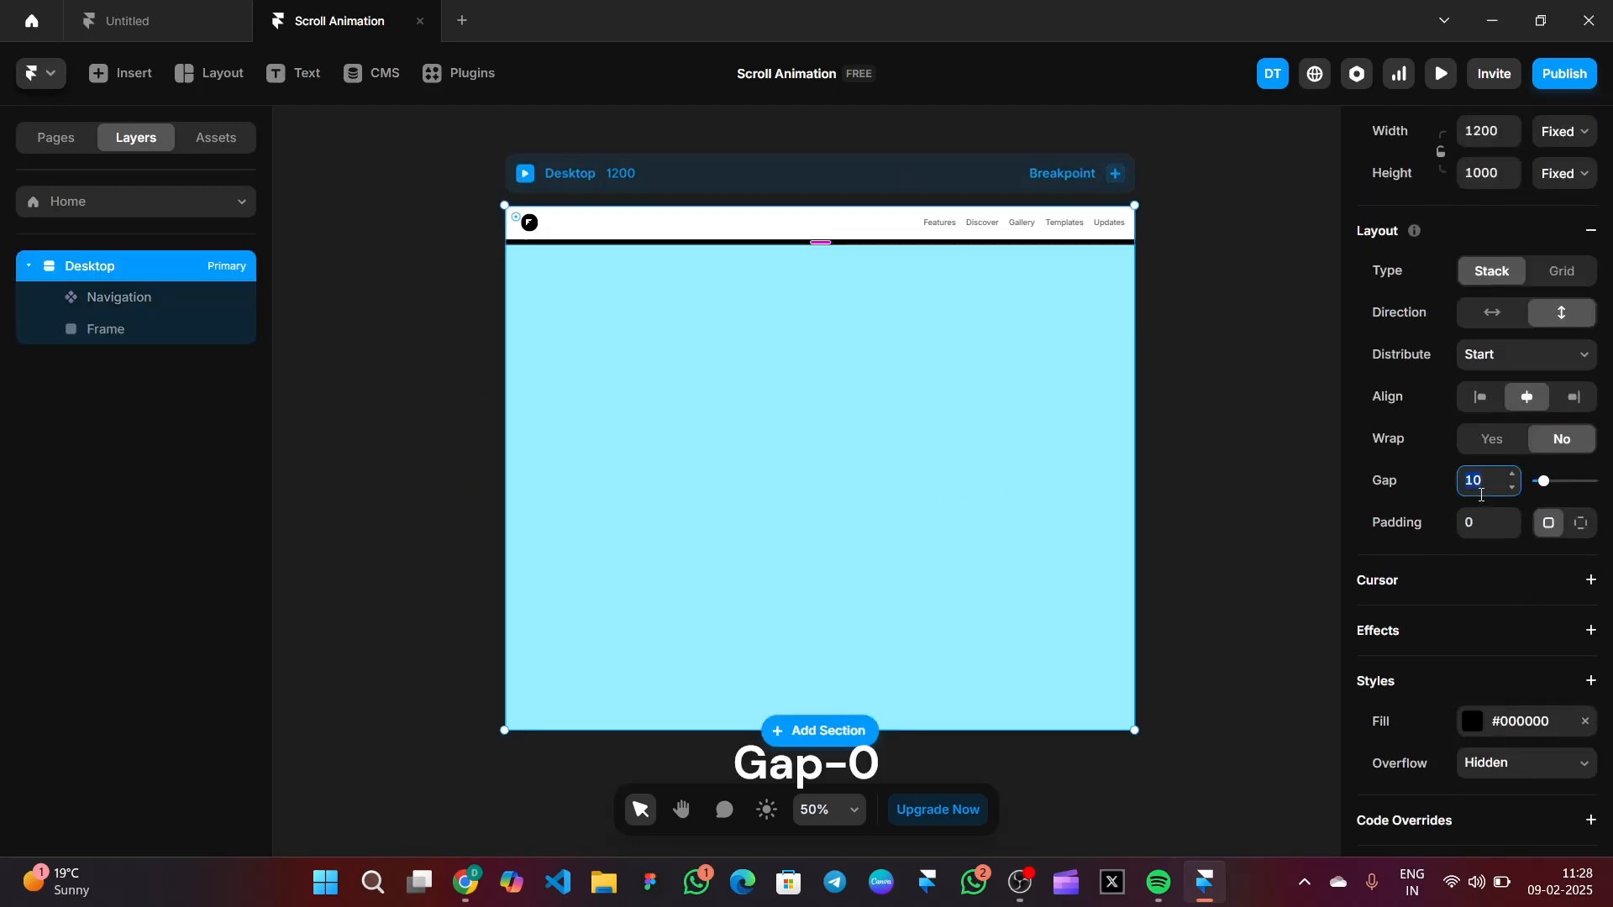
{"action": "type", "text": "0"}
Step: Remove the fill from the large frame below the navigation bar
{"action": "left_click", "coordinate": [1008, 311]}
{"action": "scroll", "coordinate": [1440, 513], "scroll_direction": "down", "scroll_amount": 4}
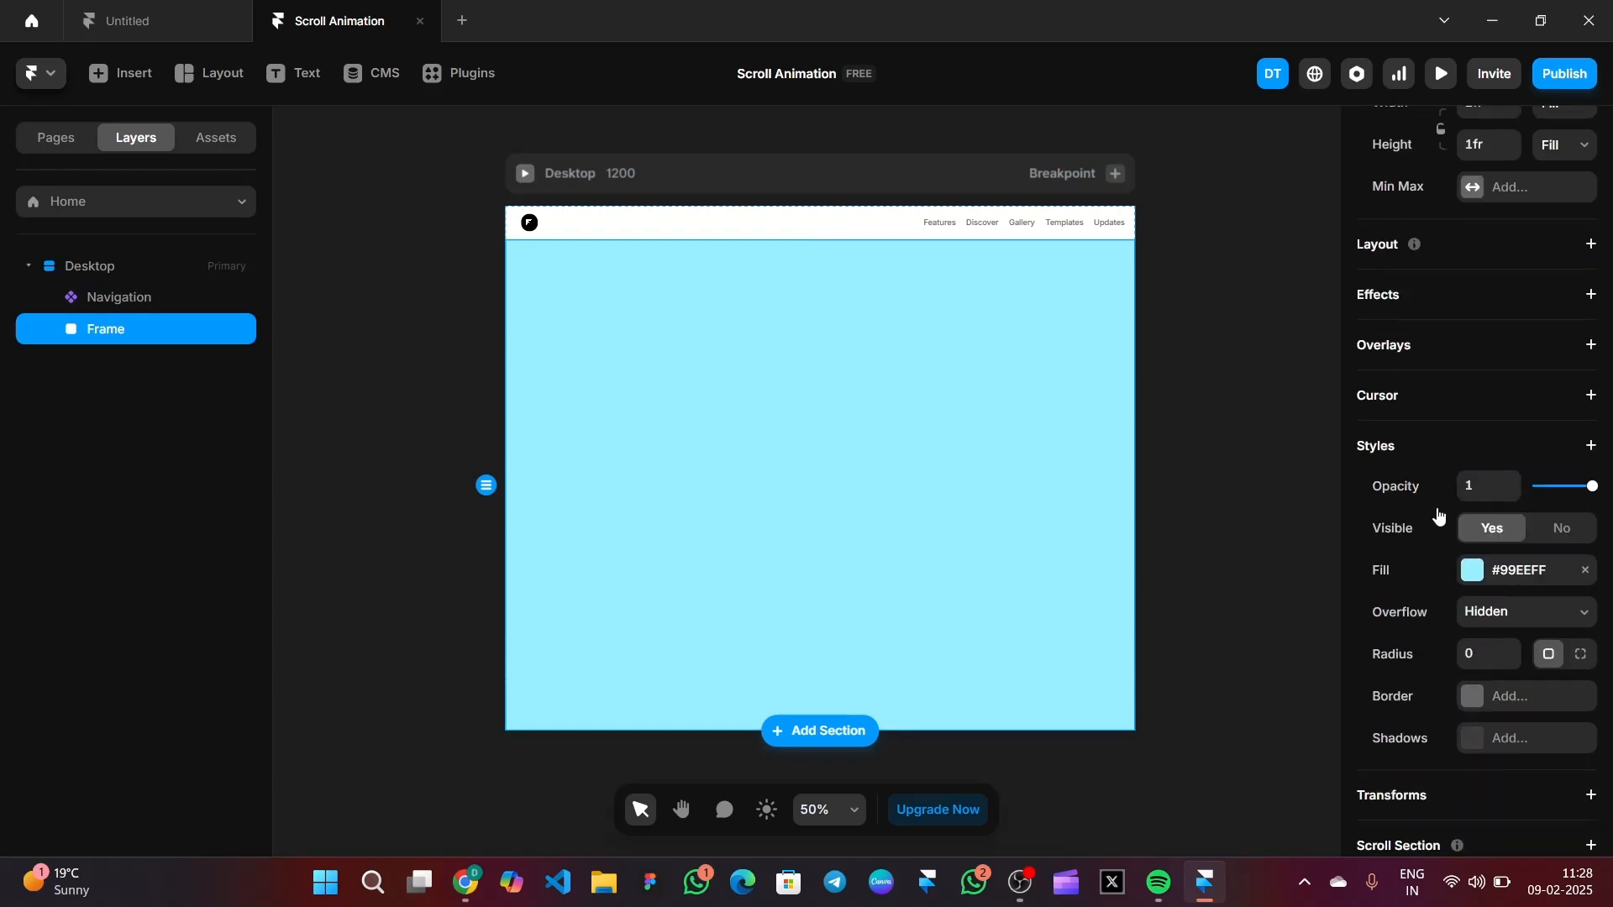
{"action": "left_click", "coordinate": [1587, 550]}
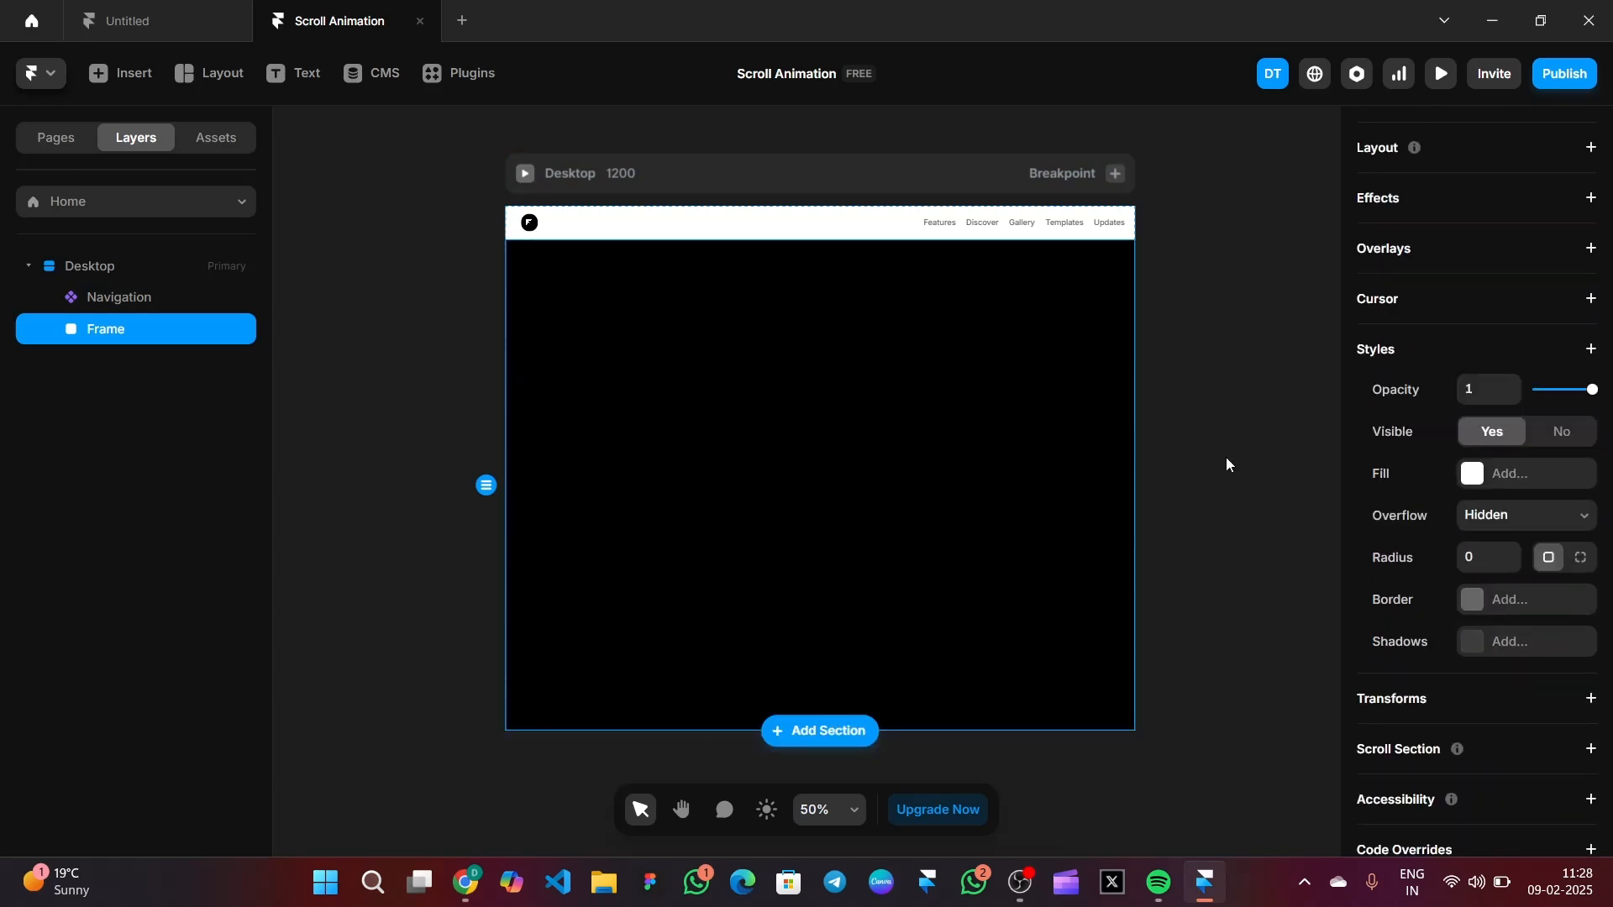
{"action": "left_click", "coordinate": [1197, 443]}
Step: Draw a centred square frame of about 482 × 482 px inside the large frame and round it into a circle with radius 250
{"action": "scroll", "coordinate": [1207, 412], "scroll_direction": "up", "scroll_amount": 1}
{"action": "scroll", "coordinate": [1042, 361], "scroll_direction": "left", "scroll_amount": 2}
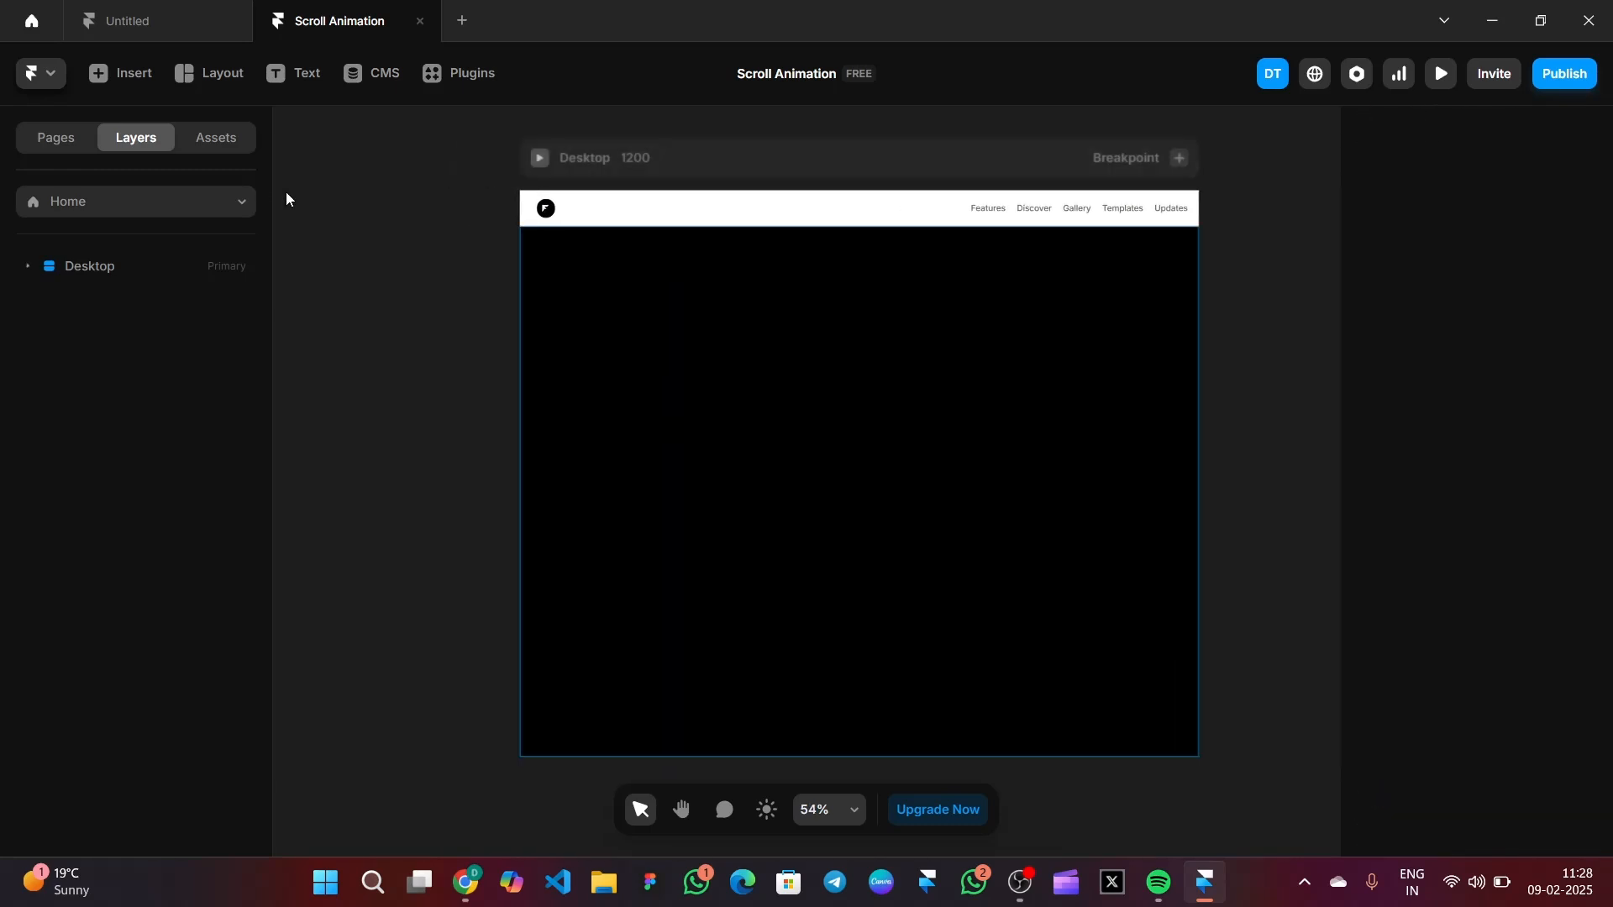
{"action": "left_click", "coordinate": [210, 73]}
{"action": "left_click", "coordinate": [221, 126]}
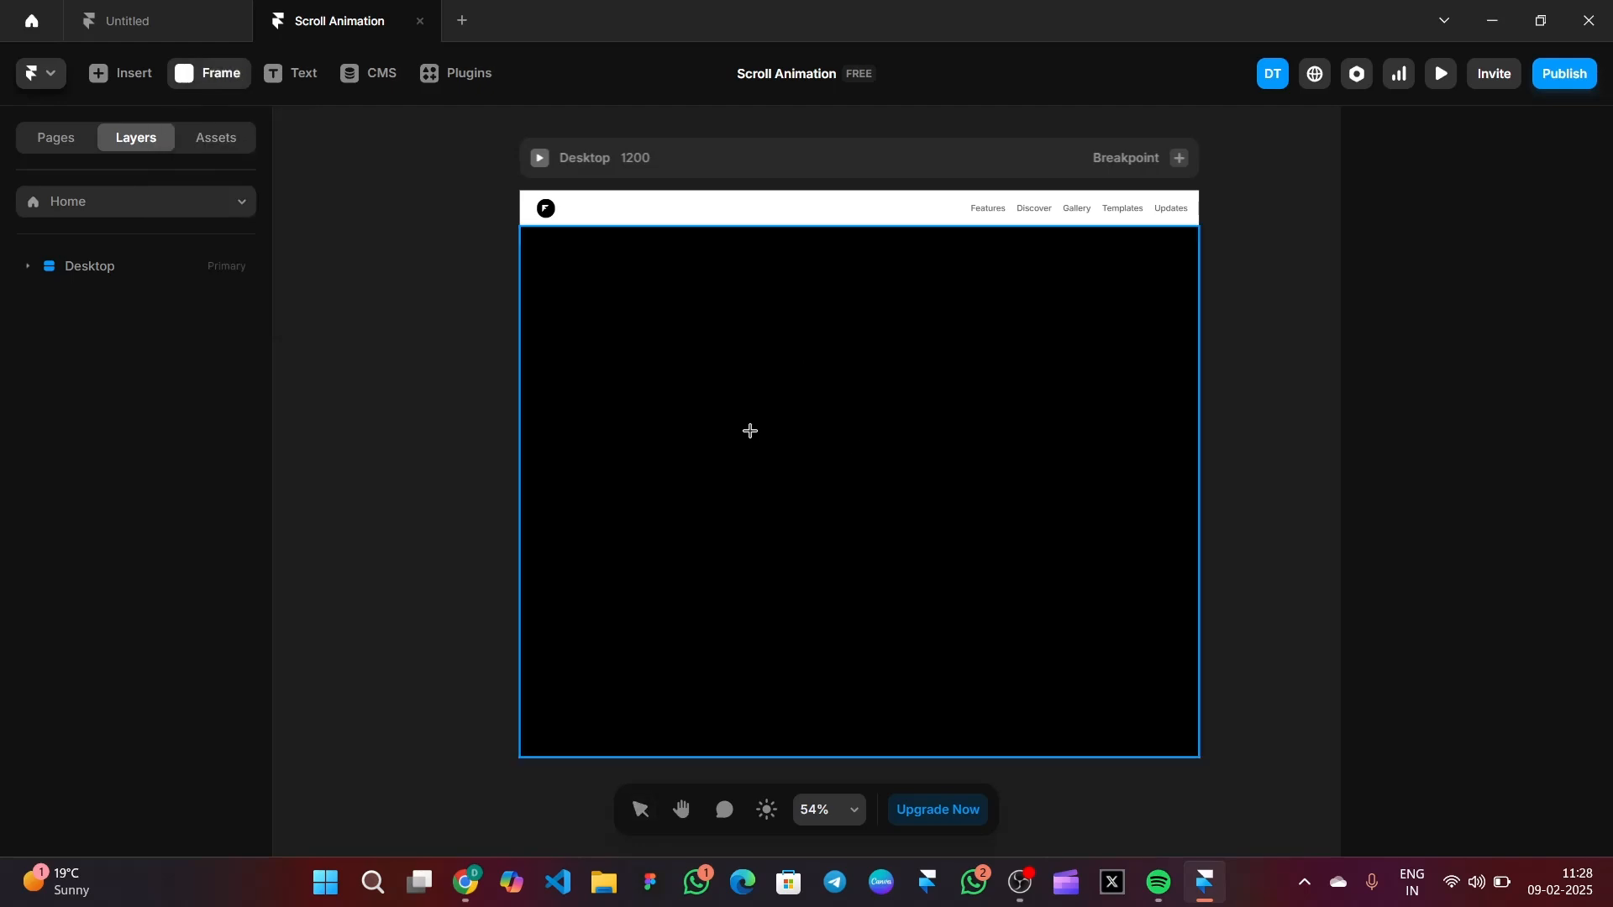
{"action": "left_click_drag", "start_coordinate": [738, 384], "coordinate": [1008, 656]}
{"action": "left_click_drag", "start_coordinate": [924, 558], "coordinate": [913, 531]}
{"action": "scroll", "coordinate": [1469, 548], "scroll_direction": "down", "scroll_amount": 6}
{"action": "type", "text": "250"}
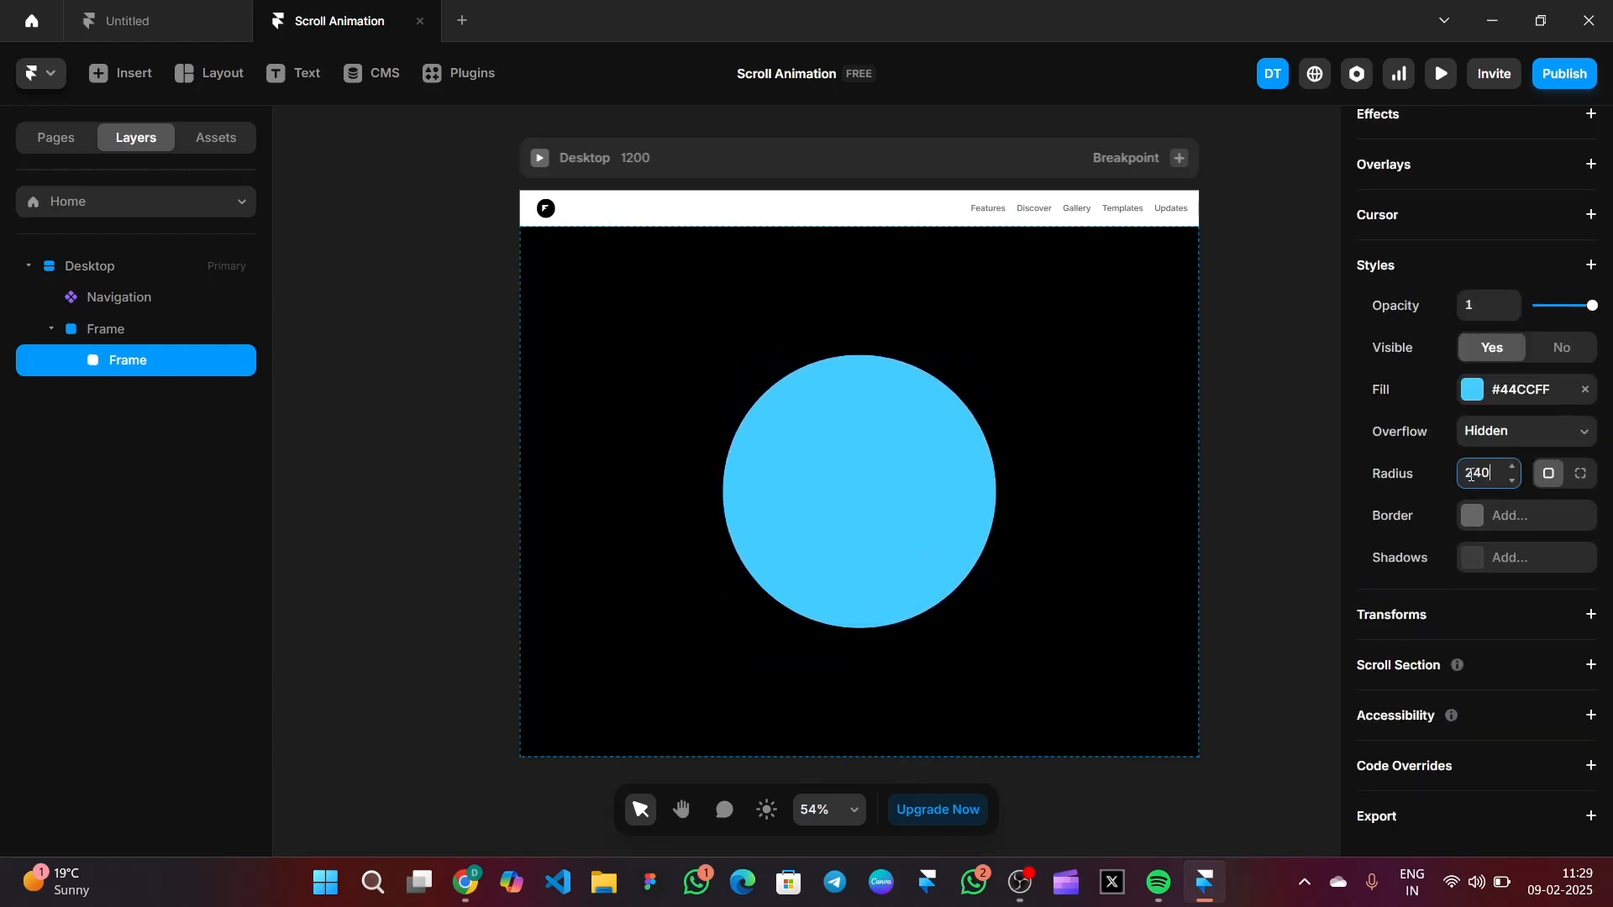
{"action": "left_click", "coordinate": [1278, 480]}
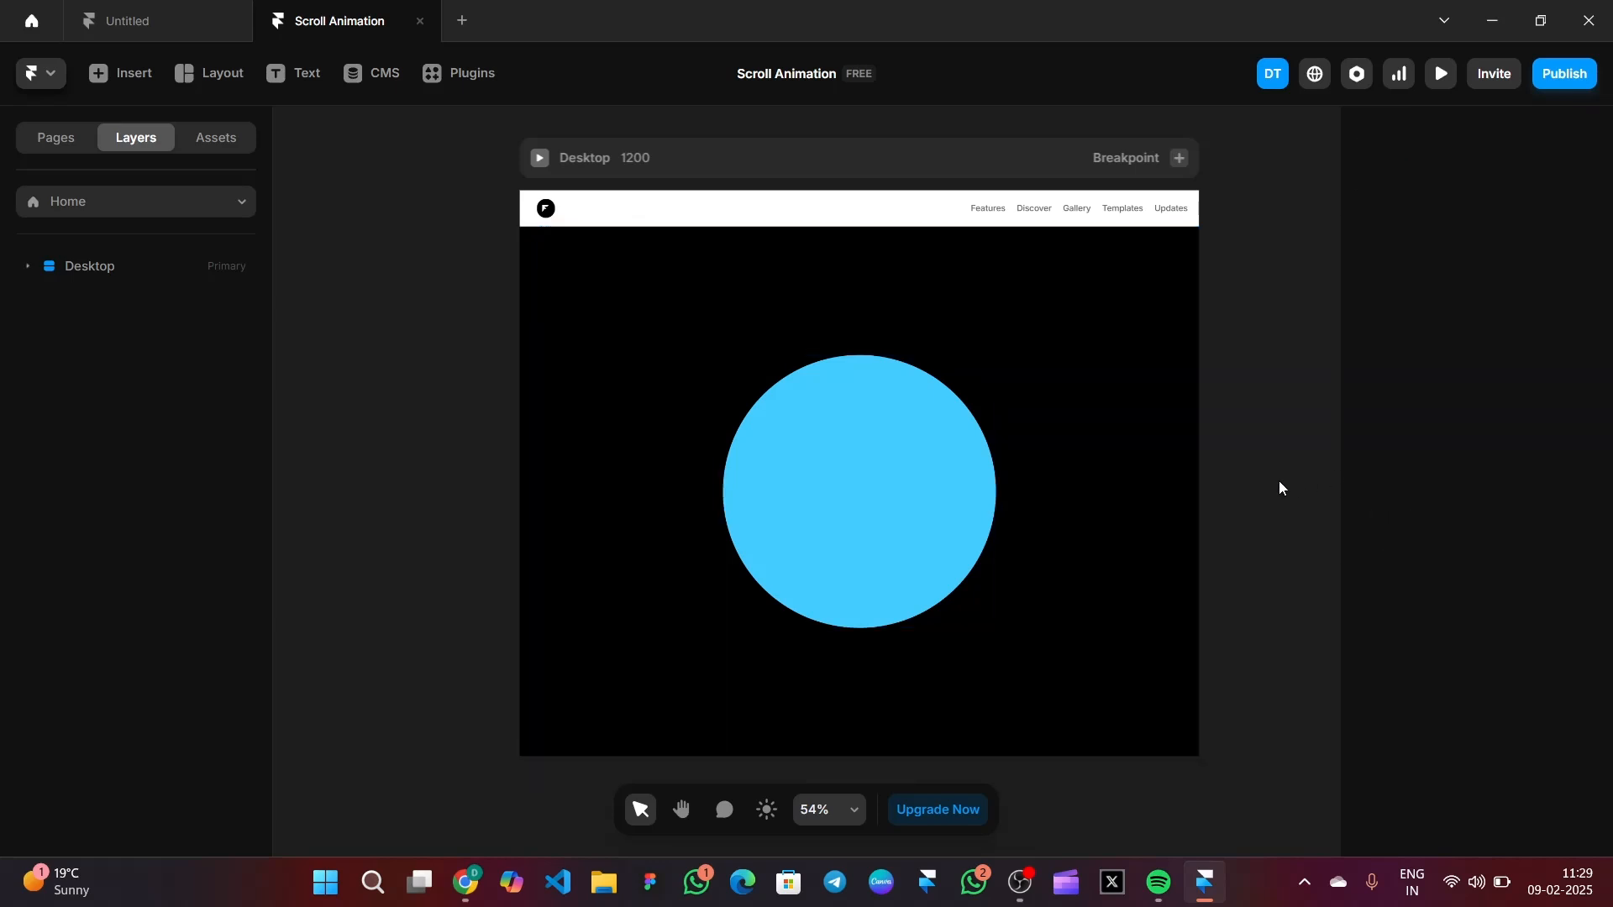
Step: Remove the circle's fill and add a Loop effect with a 360° rotation to it
{"action": "left_click", "coordinate": [863, 460]}
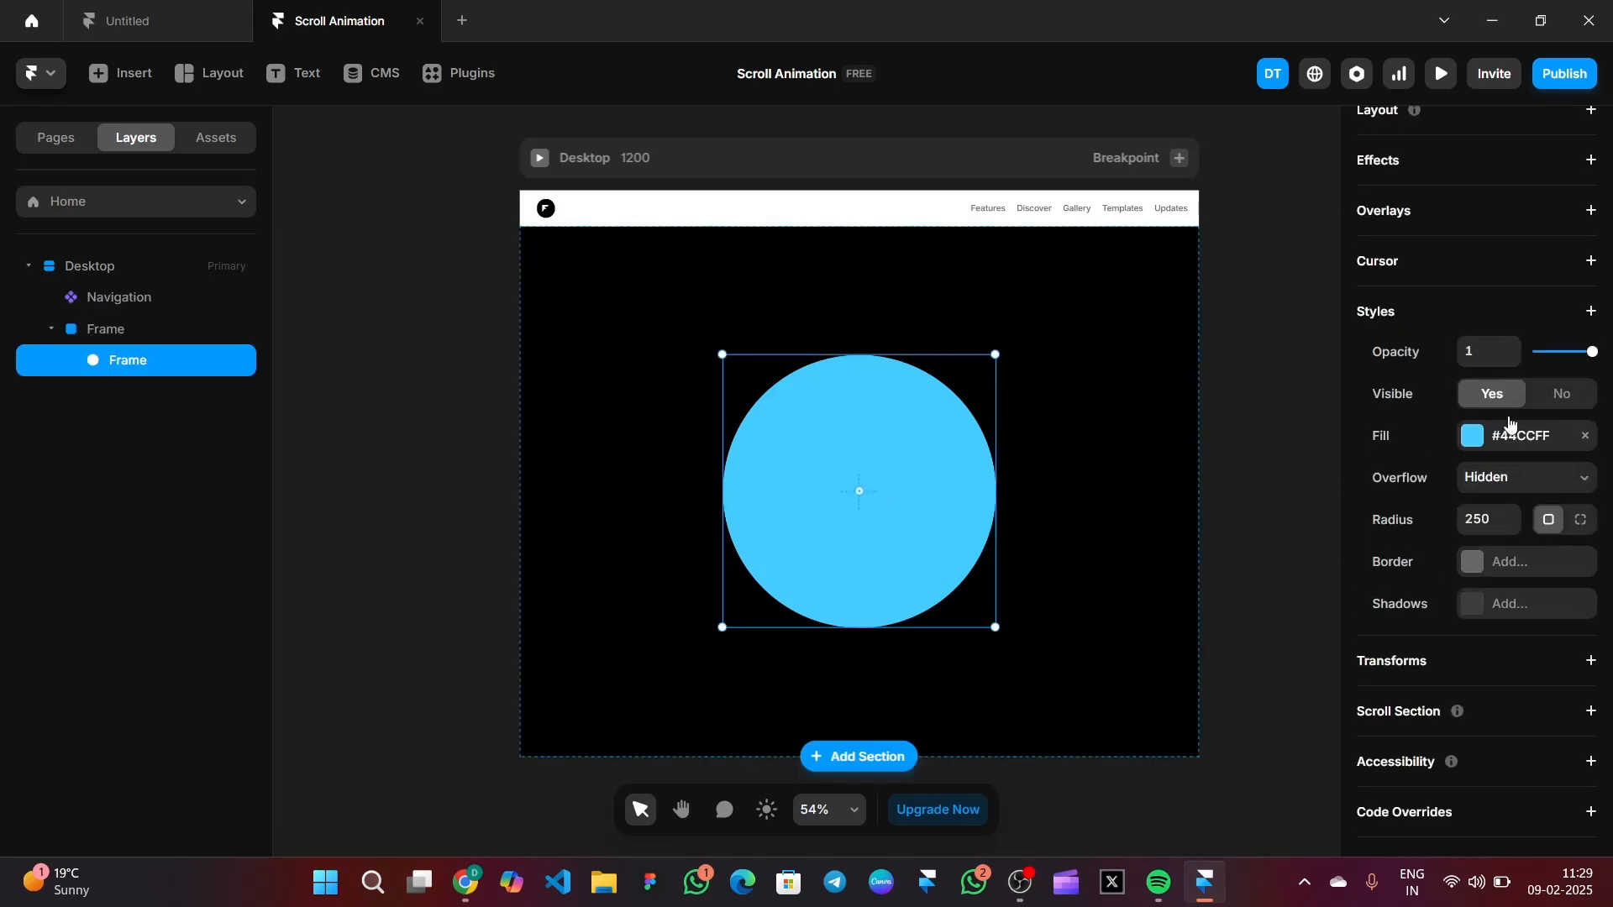
{"action": "scroll", "coordinate": [1504, 420], "scroll_direction": "up", "scroll_amount": 3}
{"action": "left_click", "coordinate": [1586, 568]}
{"action": "scroll", "coordinate": [1476, 387], "scroll_direction": "up", "scroll_amount": 2}
{"action": "left_click", "coordinate": [1477, 378]}
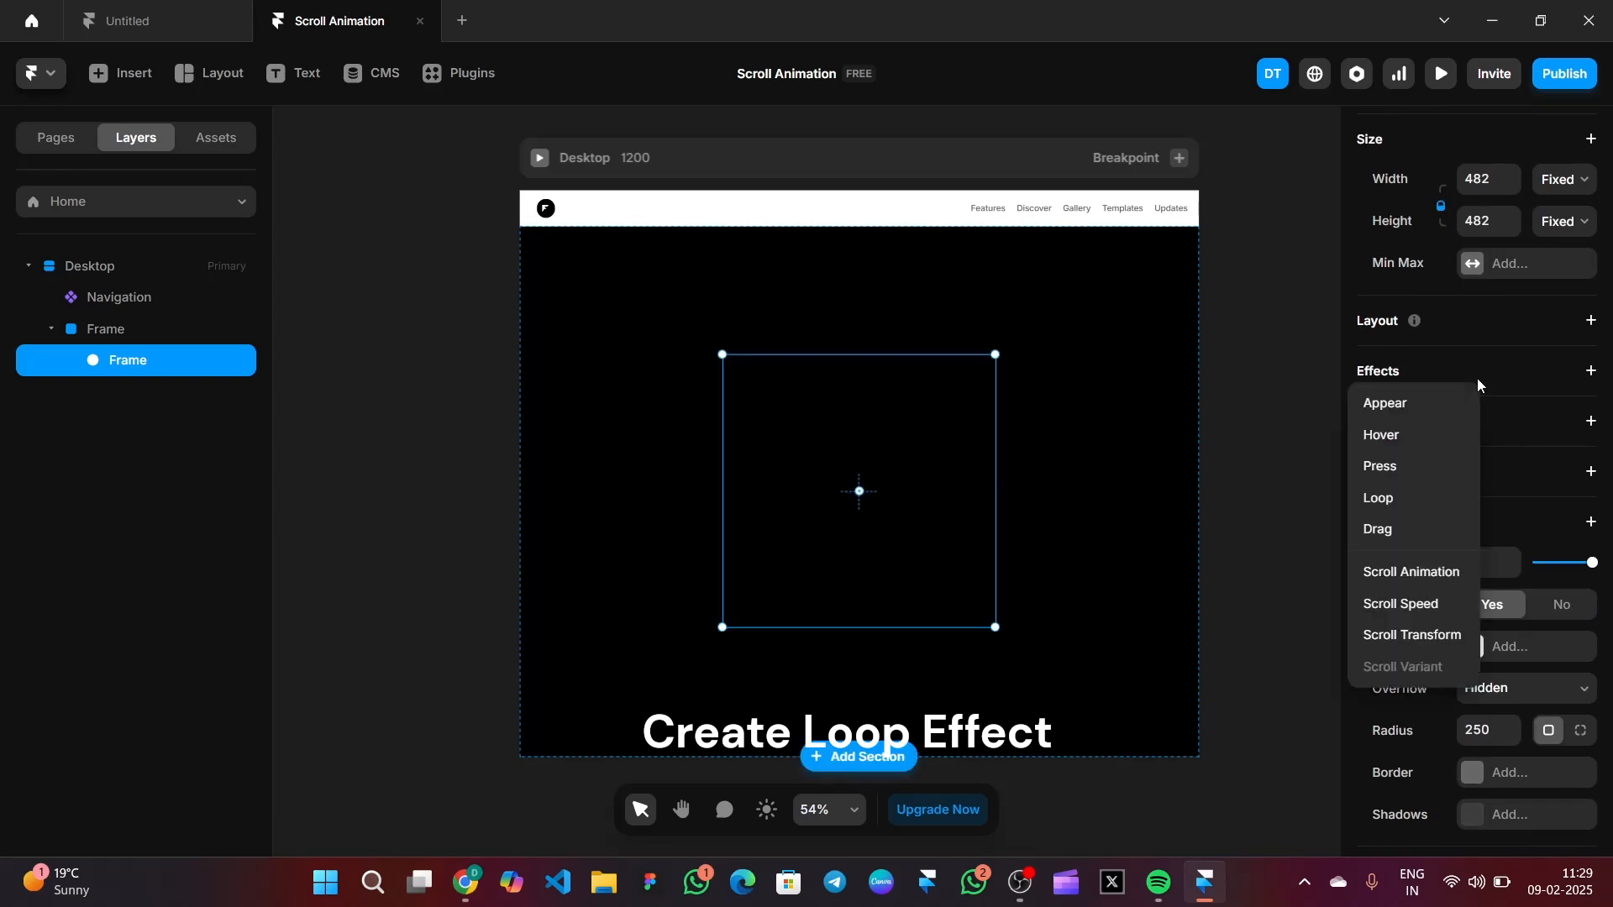
{"action": "left_click", "coordinate": [1392, 495]}
{"action": "left_click", "coordinate": [1195, 642]}
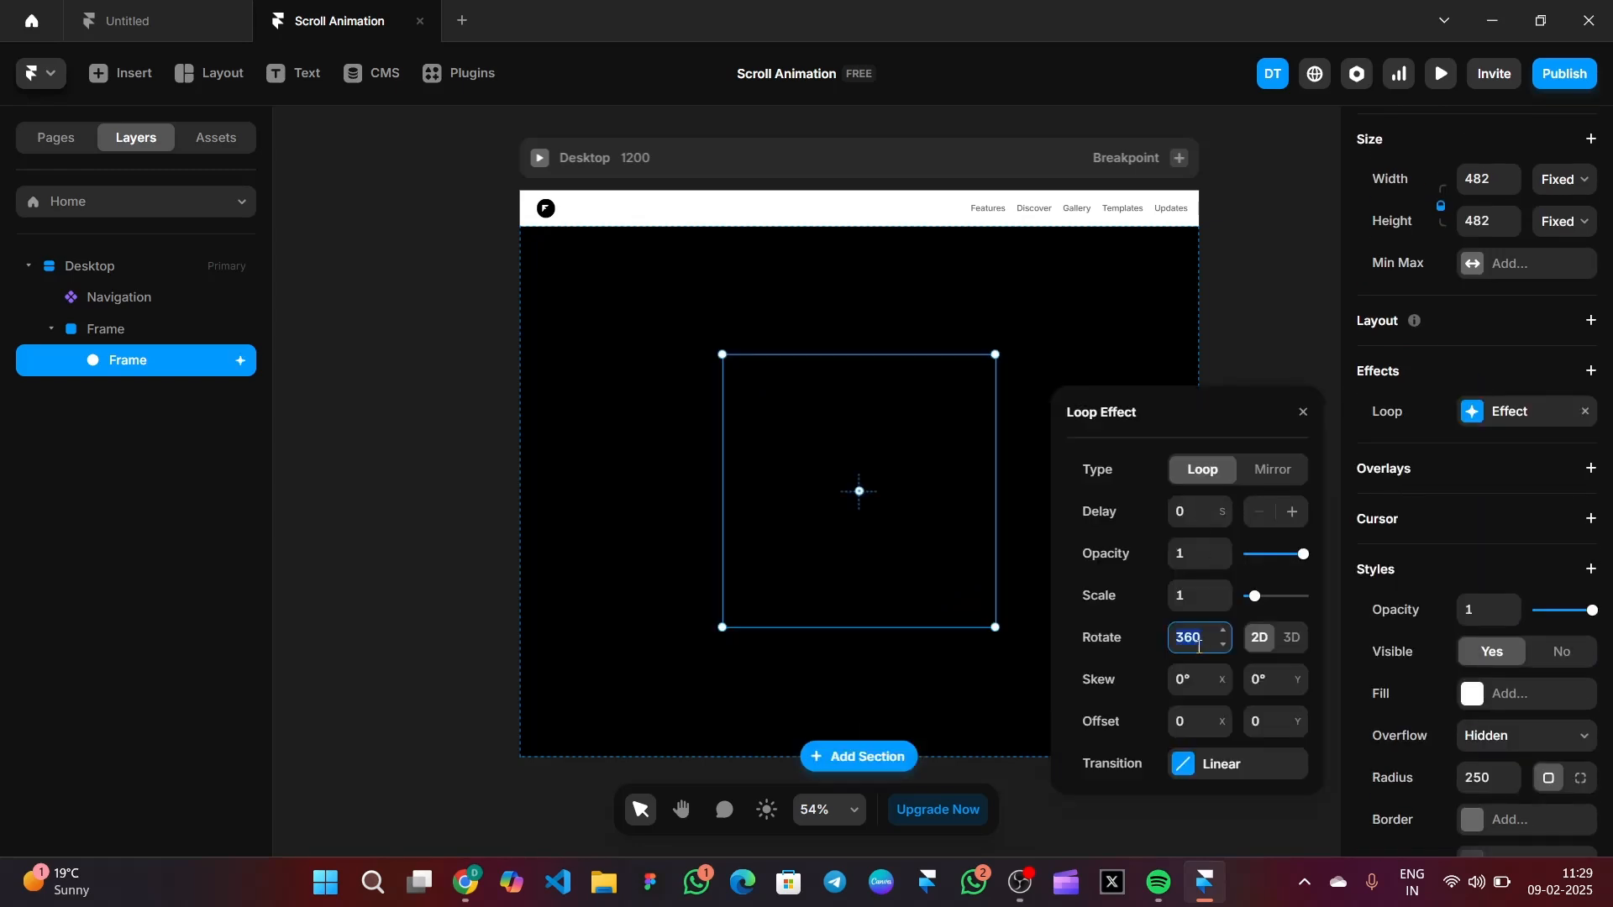
{"action": "left_click", "coordinate": [1303, 413]}
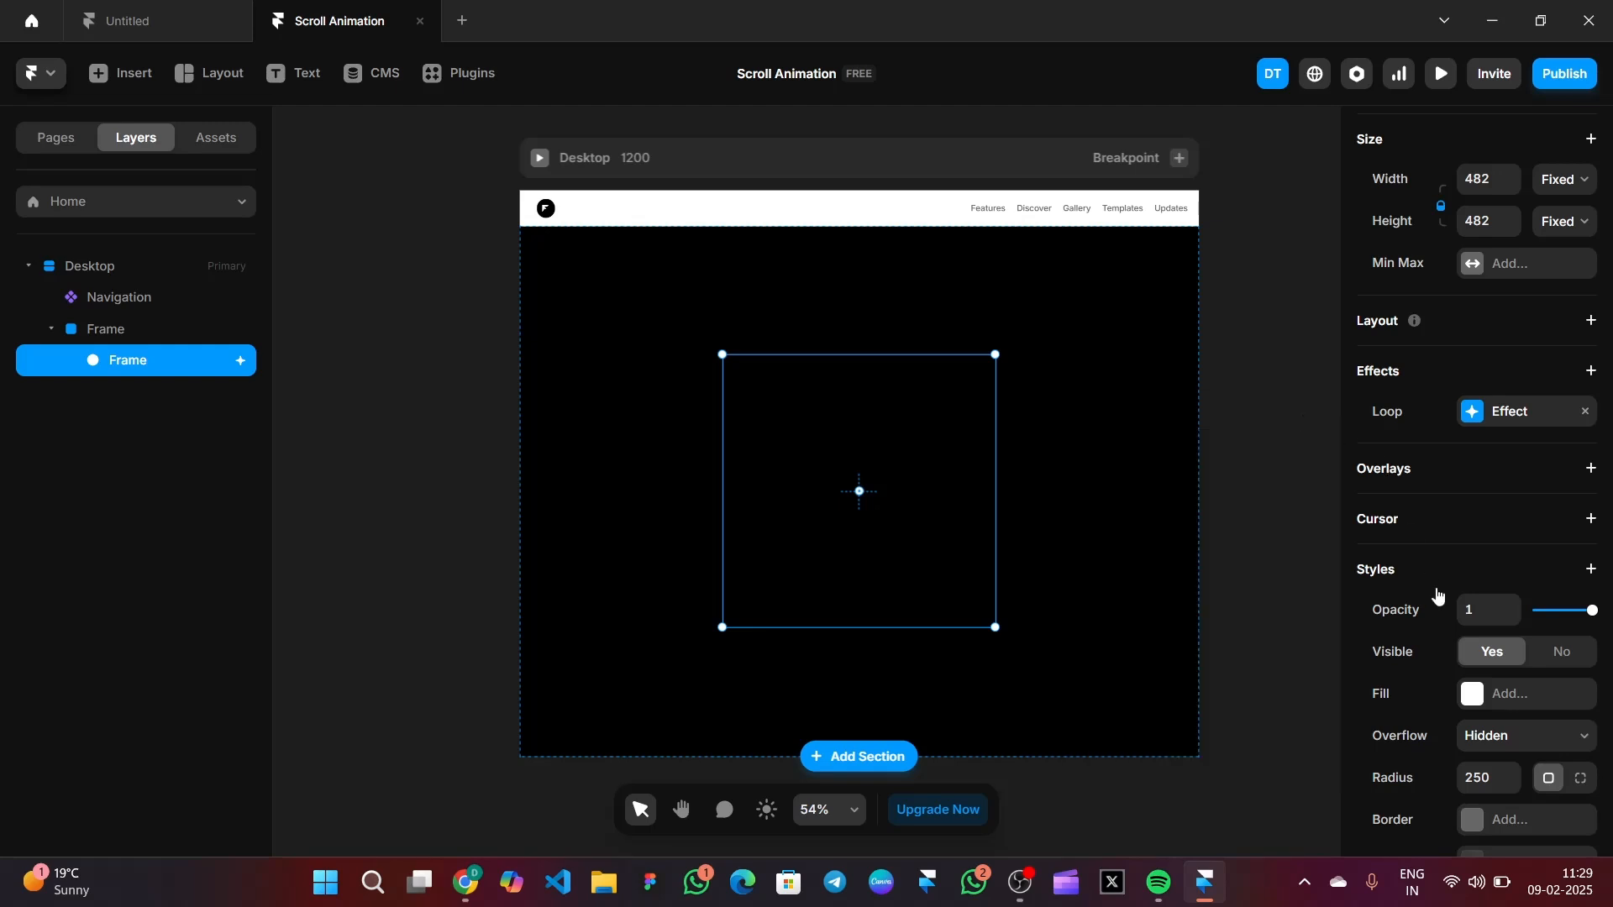
Step: Give the circle a linear gradient fill and preview the page to check its rotation
{"action": "left_click", "coordinate": [1484, 708]}
{"action": "left_click", "coordinate": [1149, 532]}
{"action": "left_click", "coordinate": [1282, 203]}
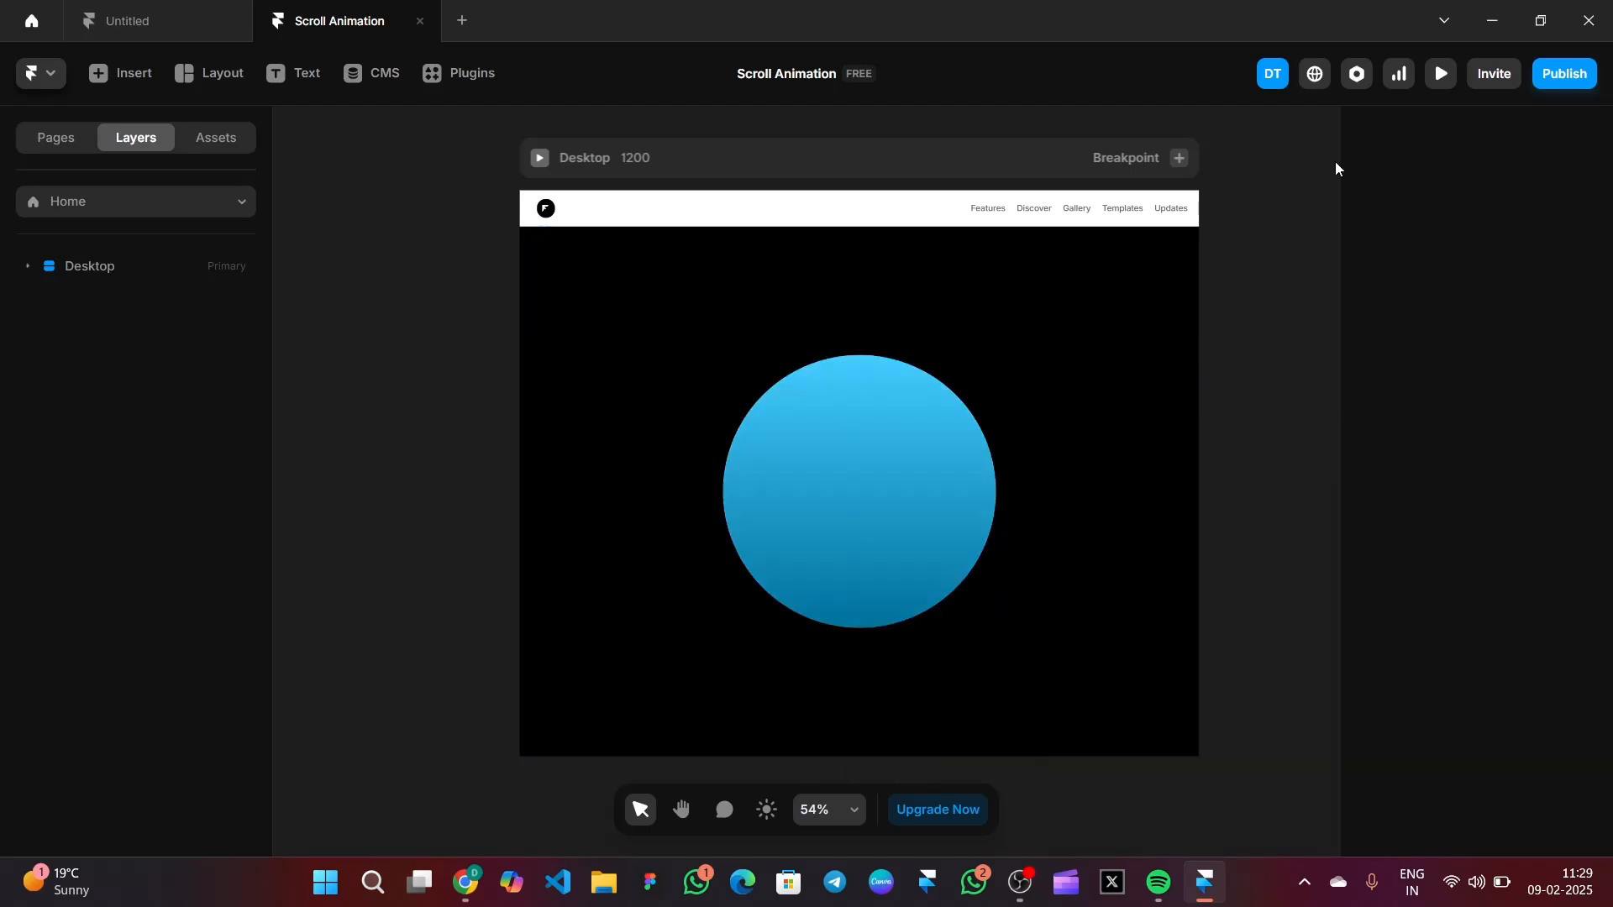
{"action": "left_click", "coordinate": [1443, 73]}
{"action": "scroll", "coordinate": [830, 525], "scroll_direction": "down", "scroll_amount": 5}
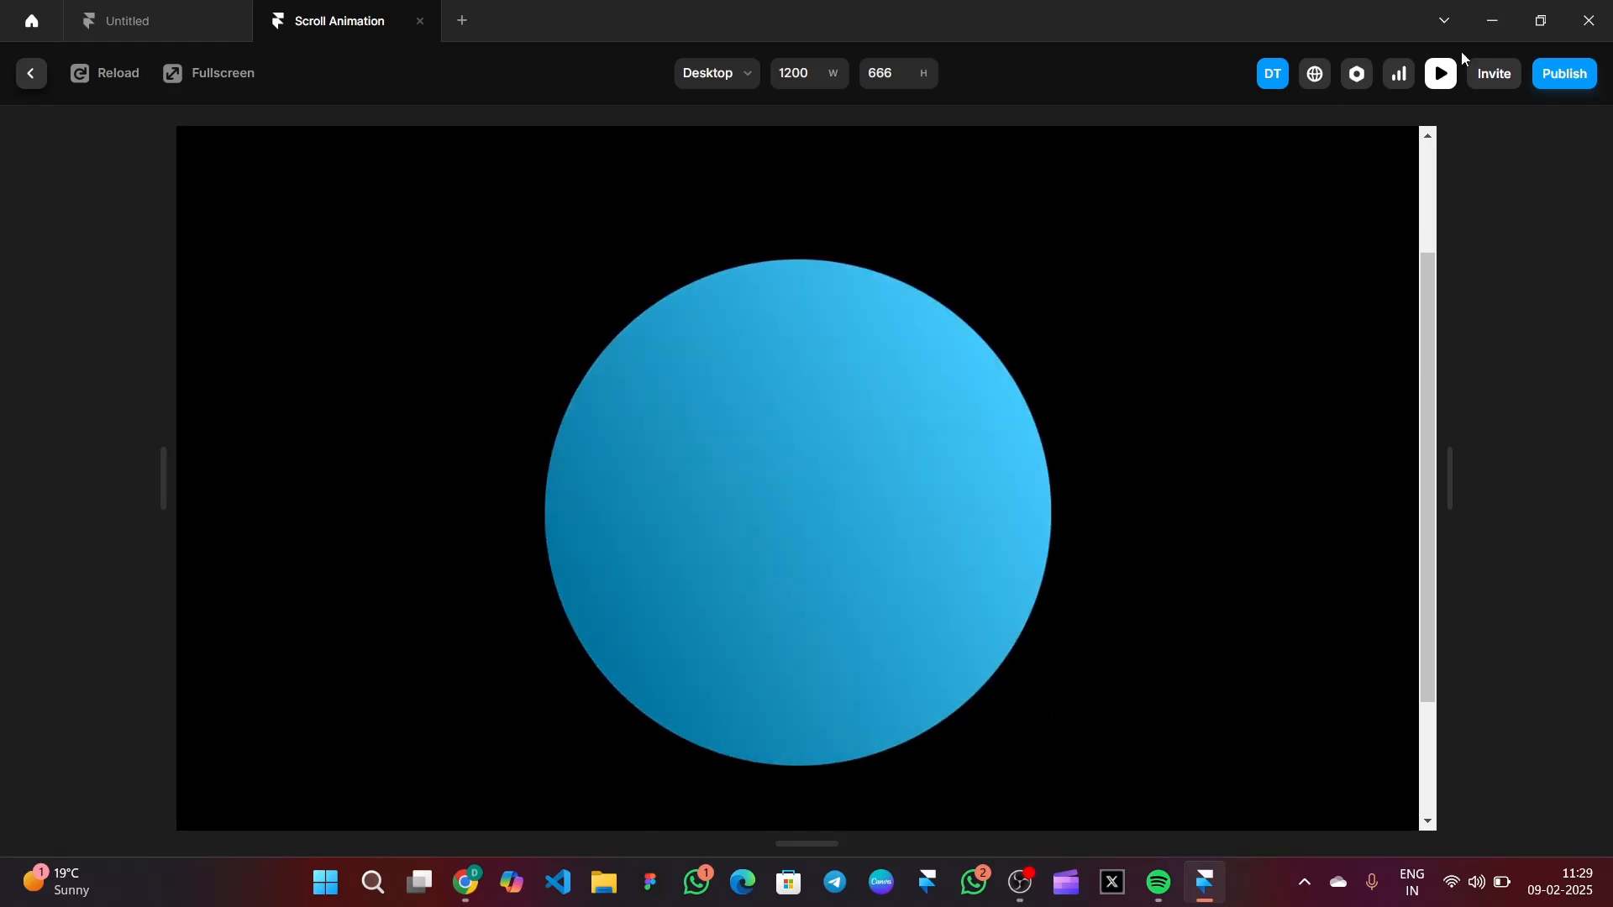
{"action": "left_click", "coordinate": [1441, 75]}
Step: Remove the linear gradient fill from the circle
{"action": "left_click", "coordinate": [910, 513]}
{"action": "scroll", "coordinate": [1575, 596], "scroll_direction": "down", "scroll_amount": 2}
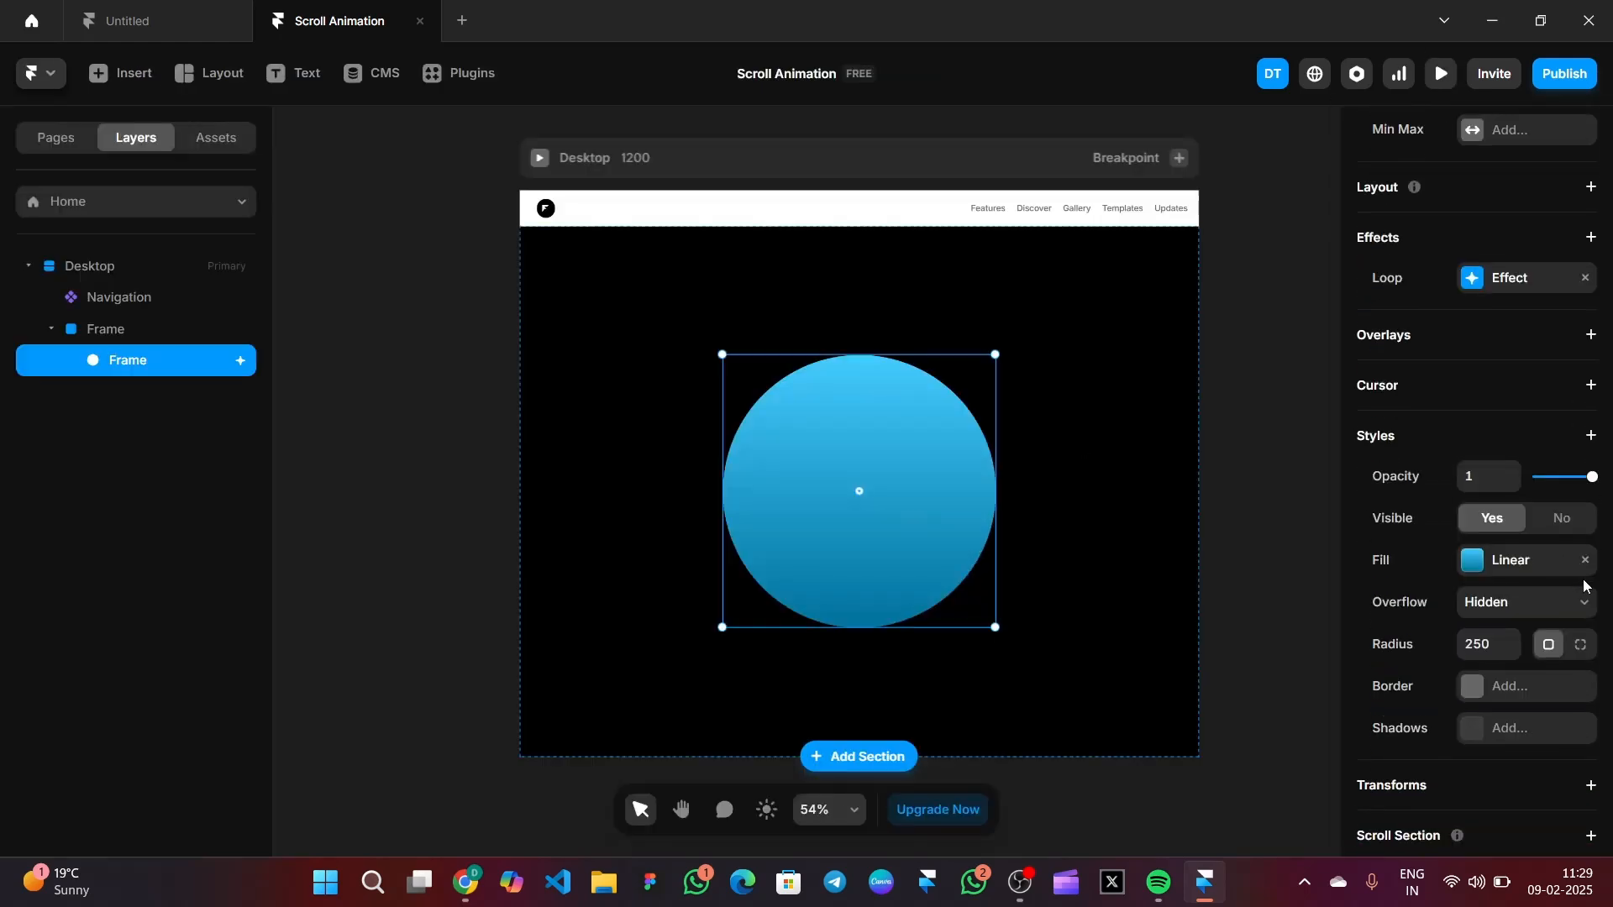
{"action": "left_click", "coordinate": [1586, 562]}
{"action": "left_click", "coordinate": [1220, 480]}
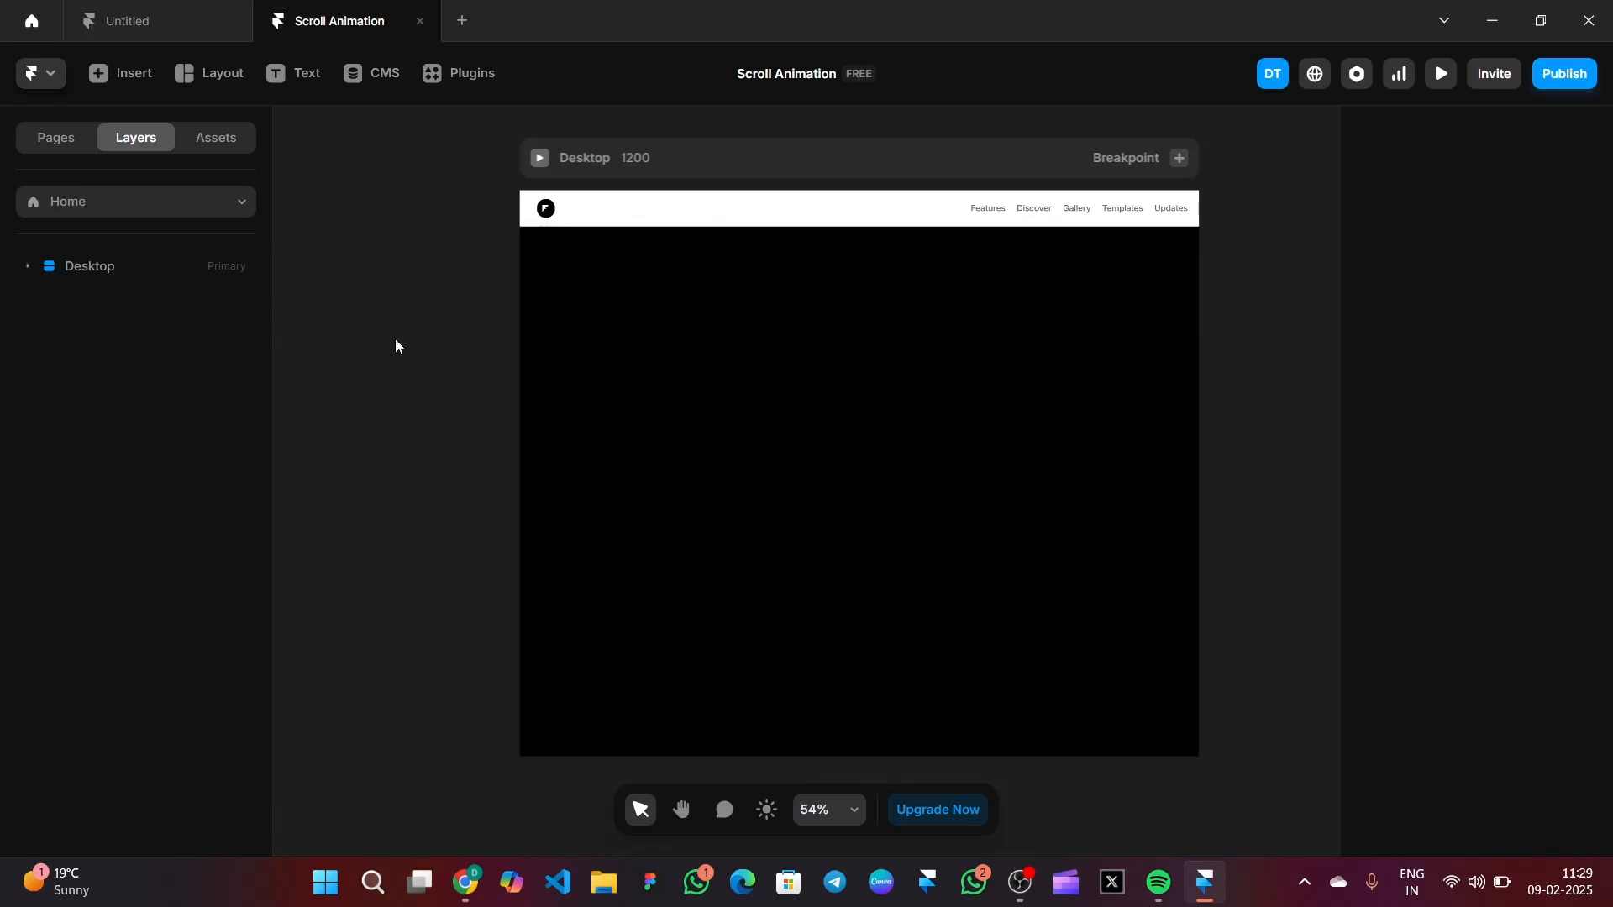
Step: Draw a card frame over the circle's upper-right area and size it to 130 × 190
{"action": "left_click", "coordinate": [212, 75]}
{"action": "left_click", "coordinate": [210, 129]}
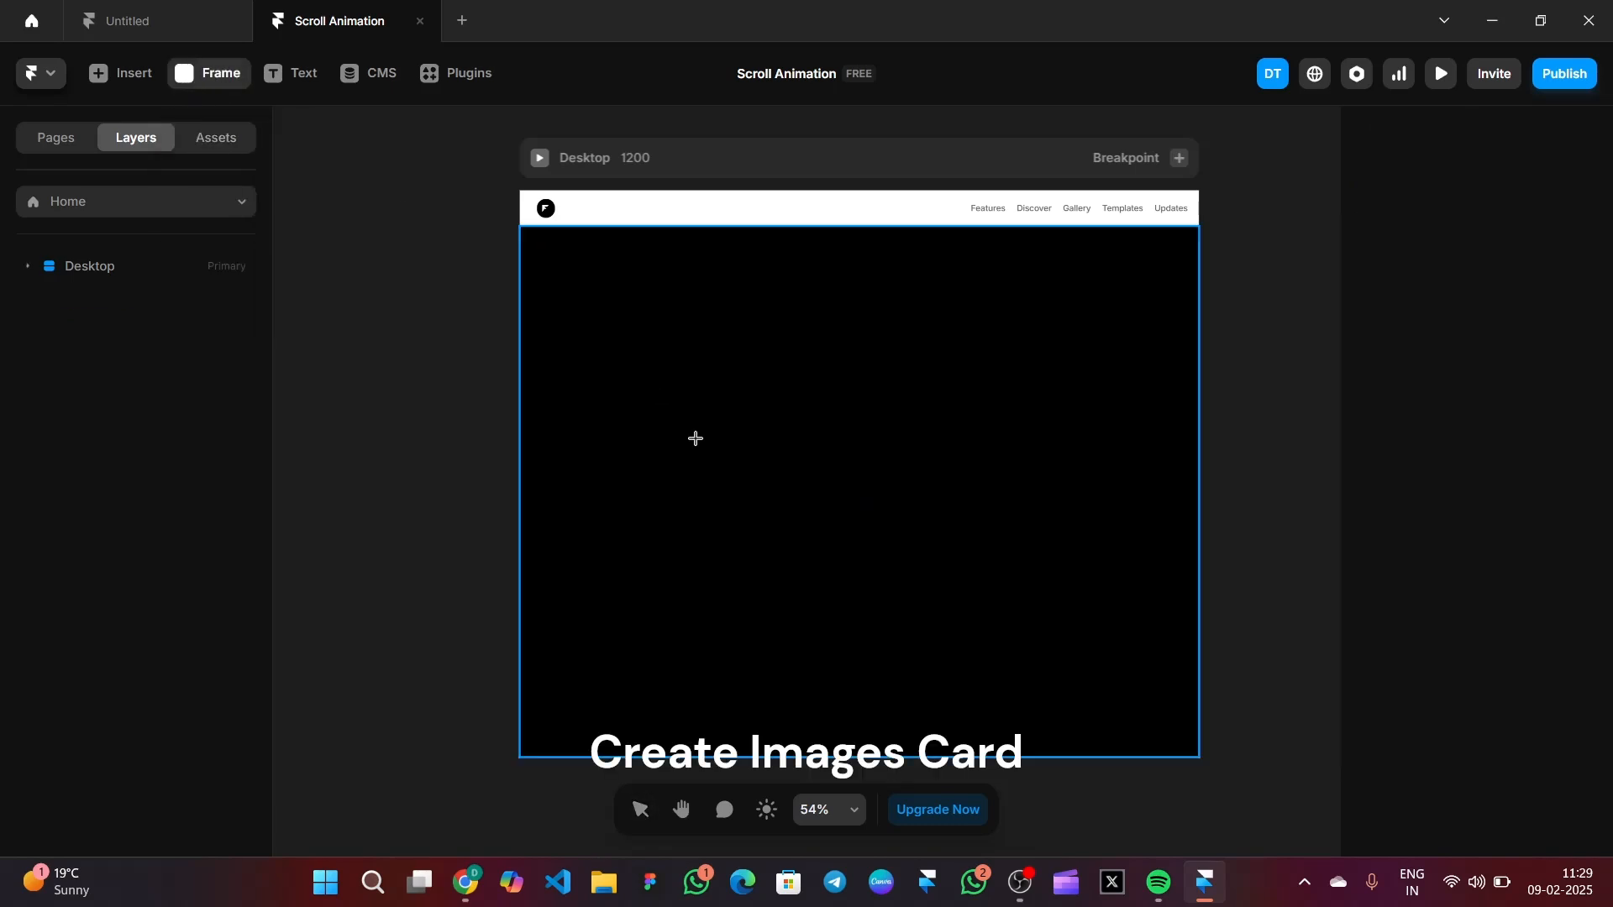
{"action": "left_click_drag", "start_coordinate": [951, 327], "coordinate": [1026, 460]}
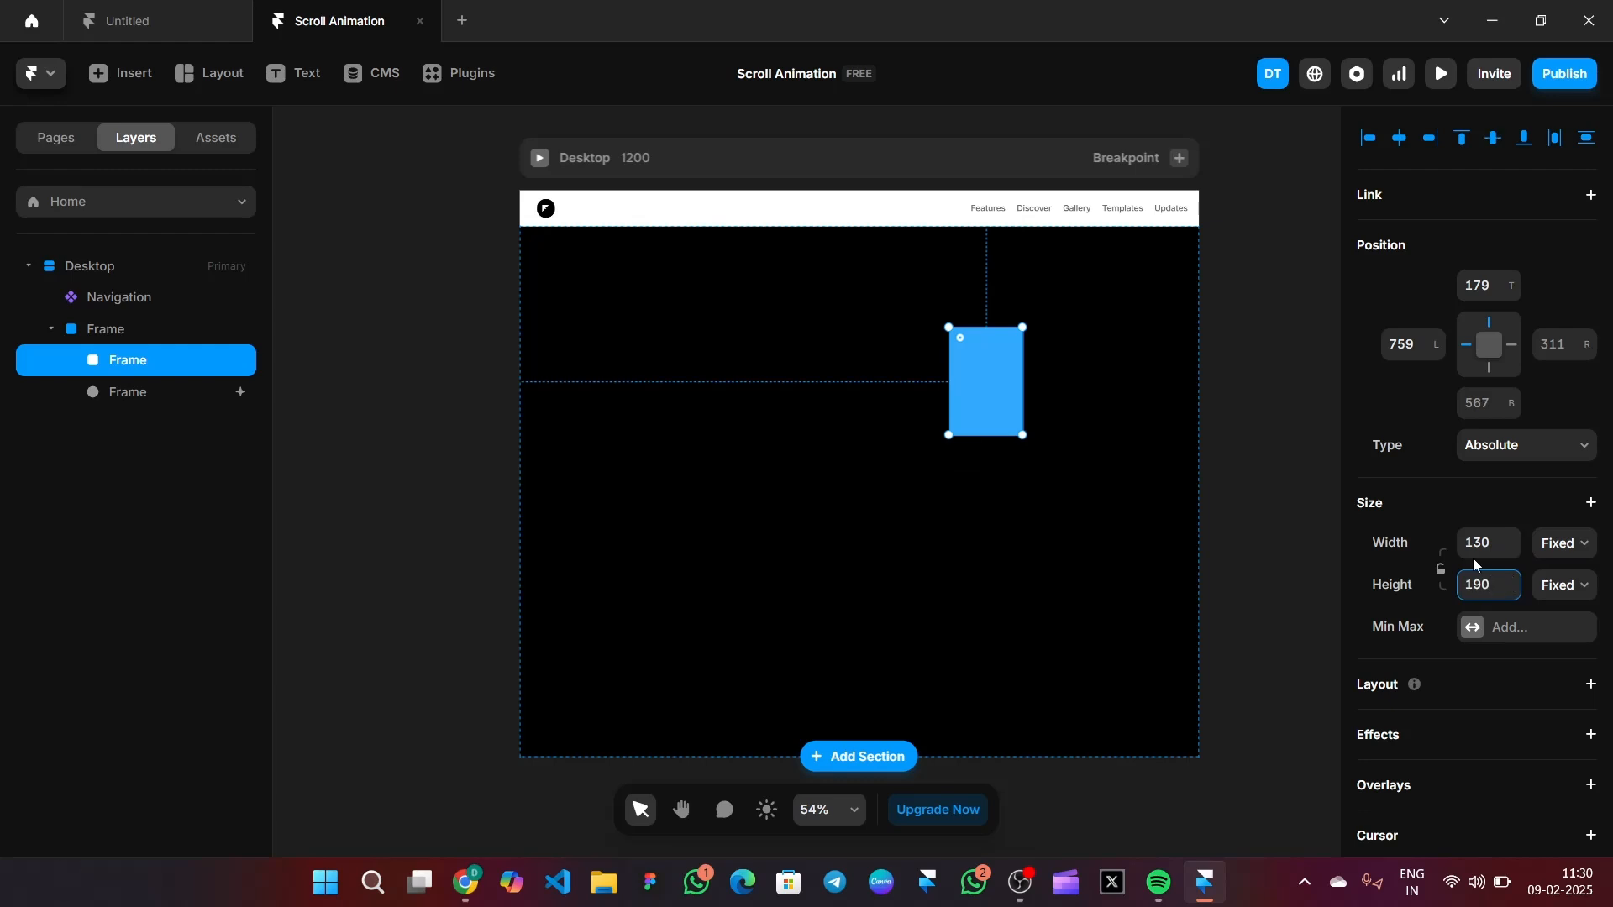
Step: Change the card's fill to an image and upload image (30).png for it
{"action": "scroll", "coordinate": [1439, 579], "scroll_direction": "down", "scroll_amount": 6}
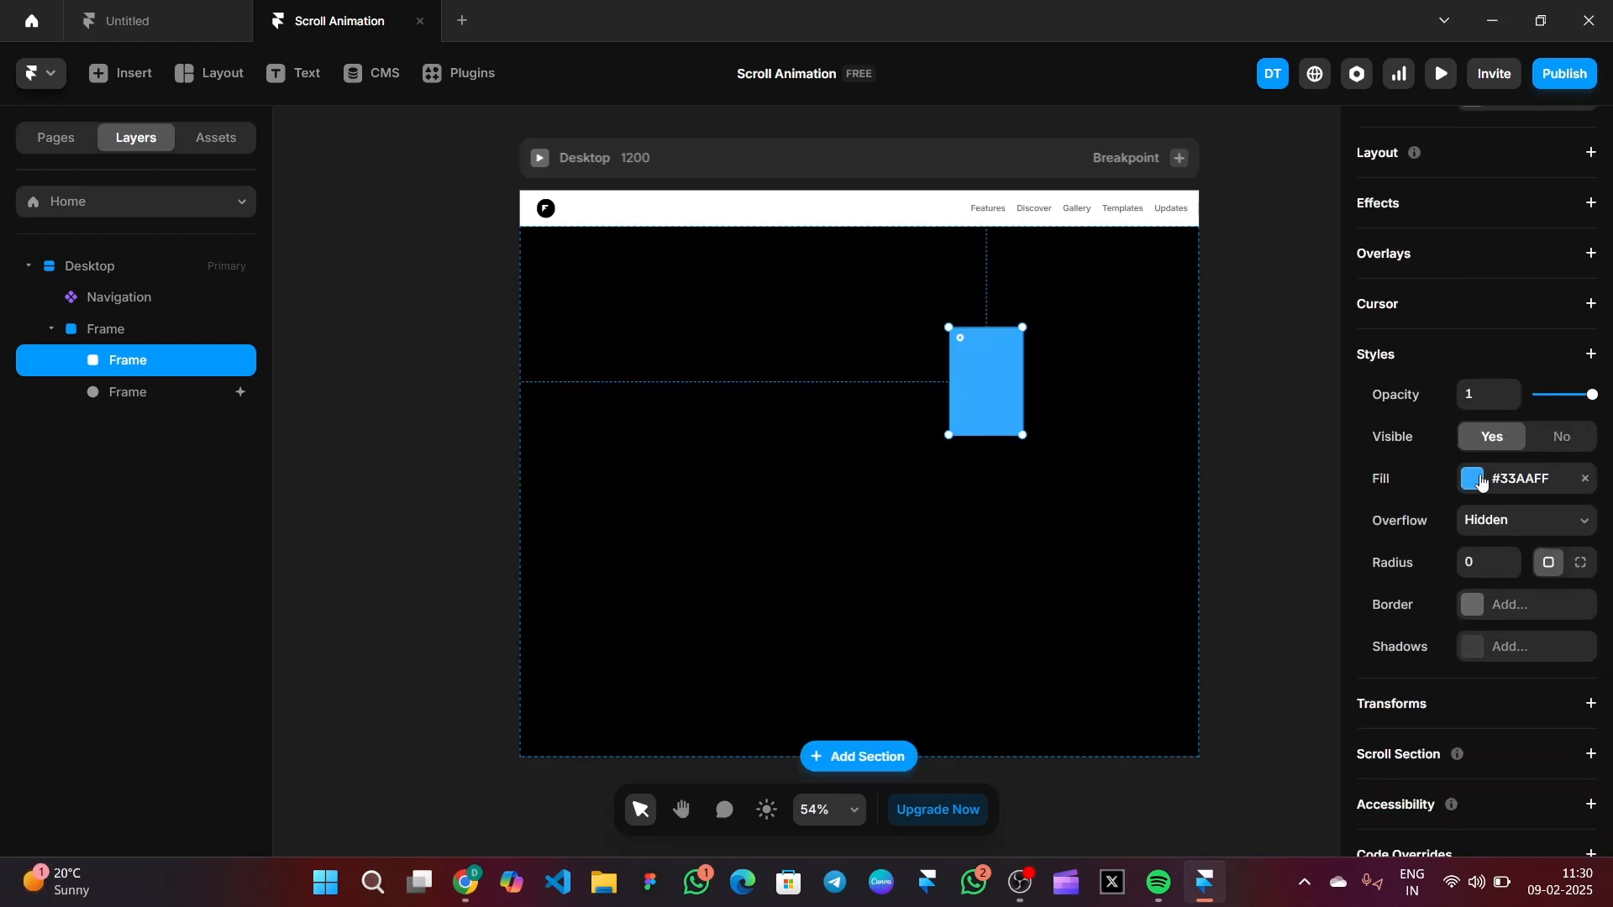
{"action": "left_click", "coordinate": [1482, 482]}
{"action": "left_click", "coordinate": [1283, 521]}
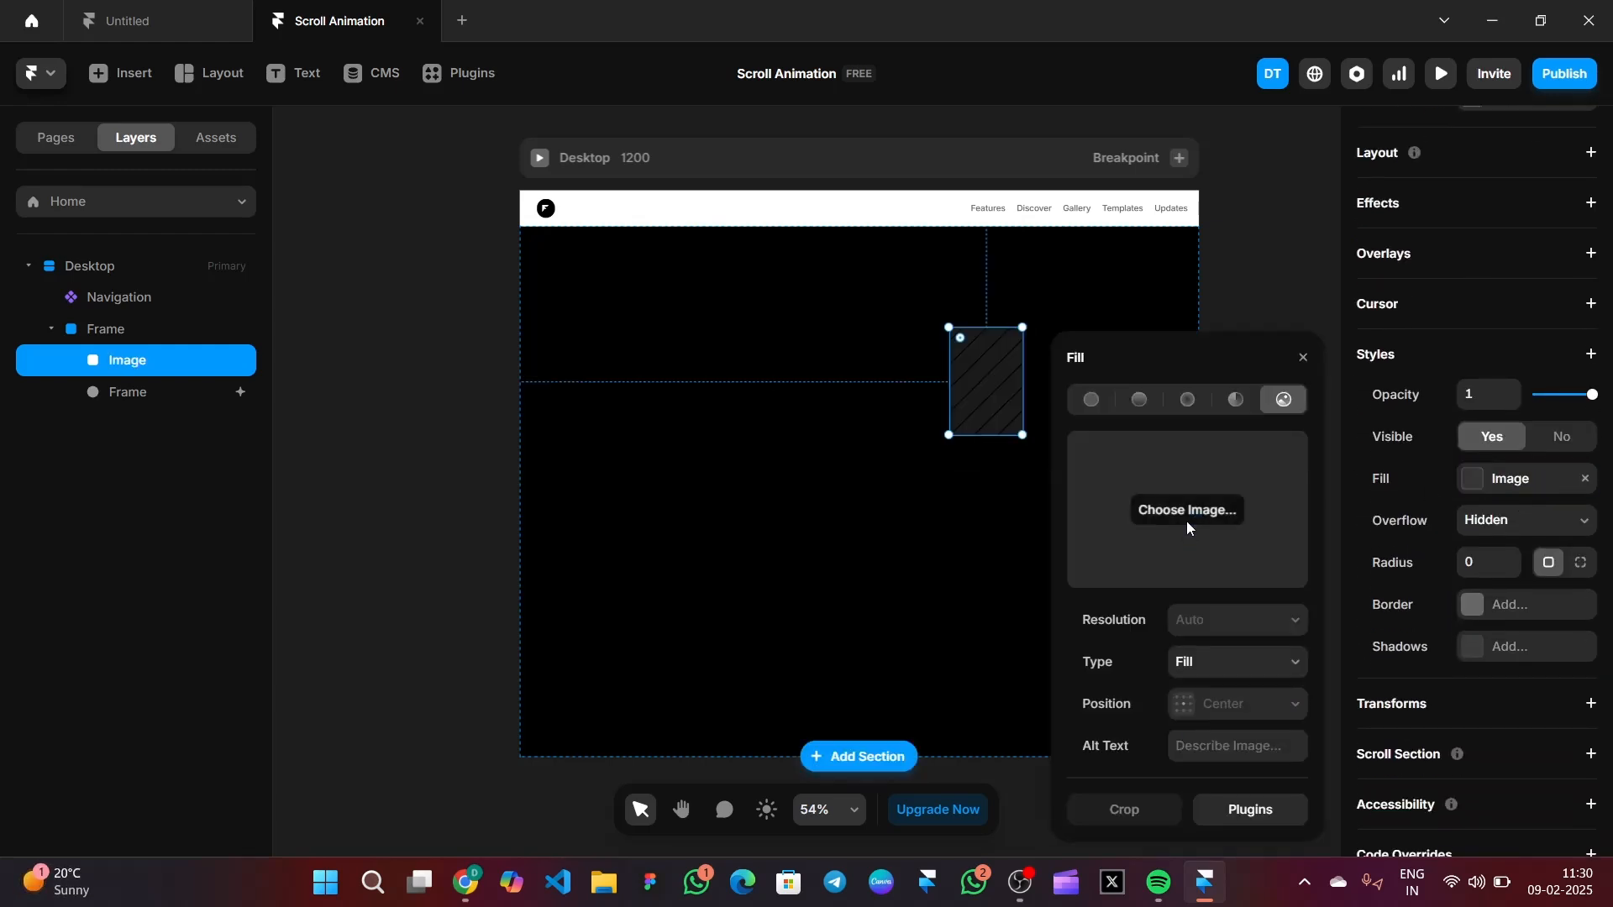
{"action": "left_click", "coordinate": [1188, 511]}
{"action": "key", "text": "Escape"}
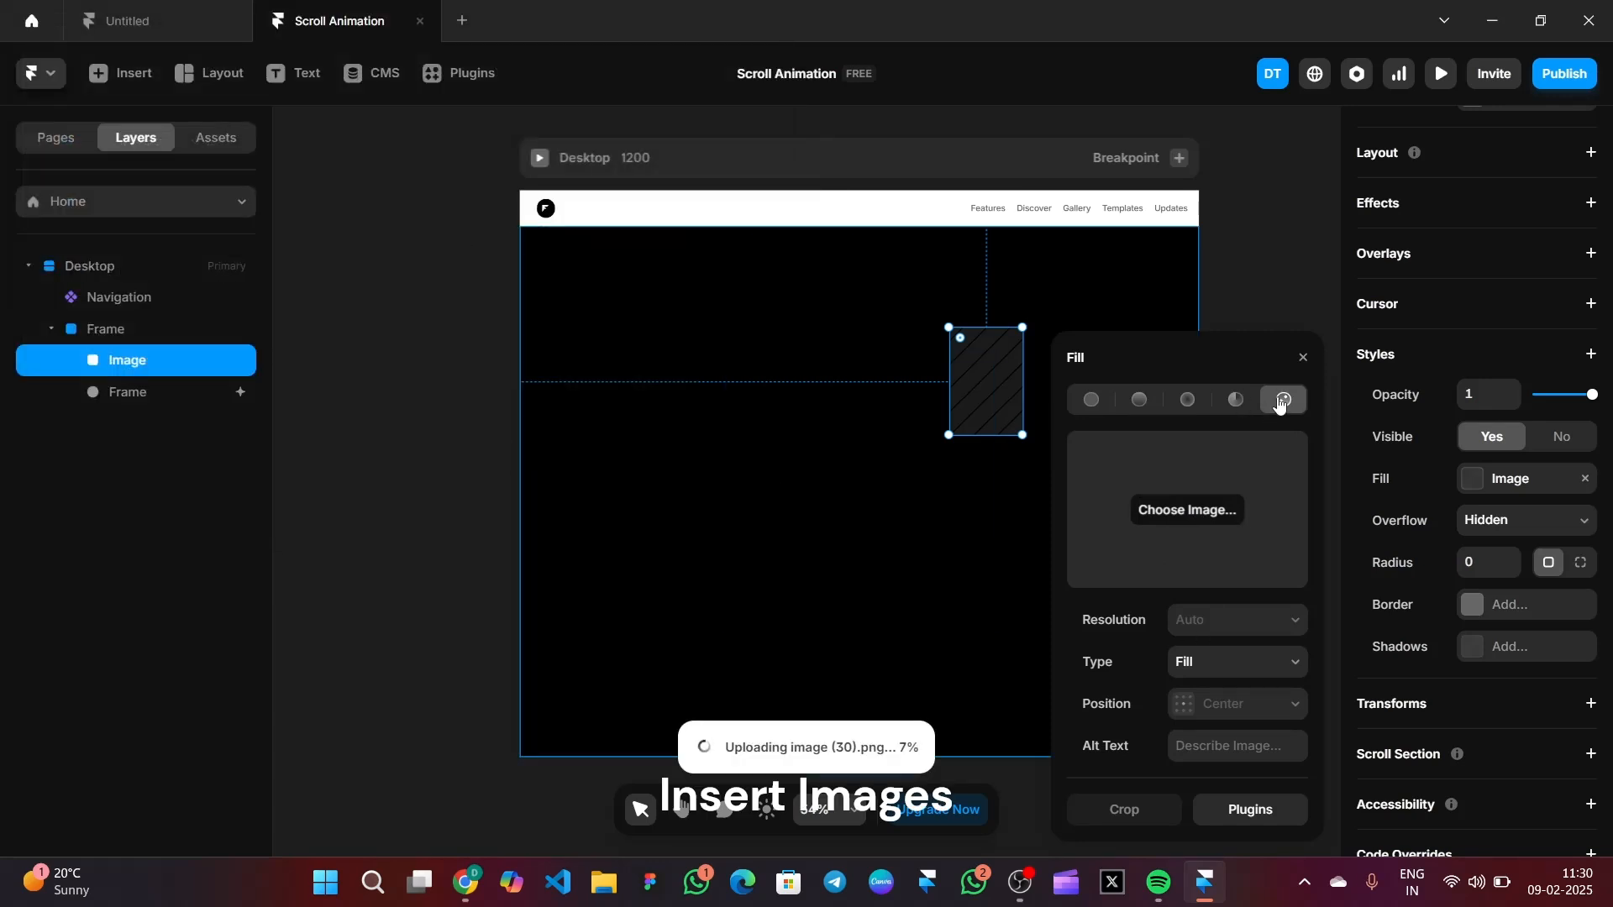
{"action": "left_click", "coordinate": [933, 470]}
Step: Duplicate the image card, place the copy to its left, and fill it with the Unsplash photo of food on a plate
{"action": "left_click", "coordinate": [169, 361]}
{"action": "key", "text": "ctrl+d"}
{"action": "left_click_drag", "start_coordinate": [981, 370], "coordinate": [874, 370]}
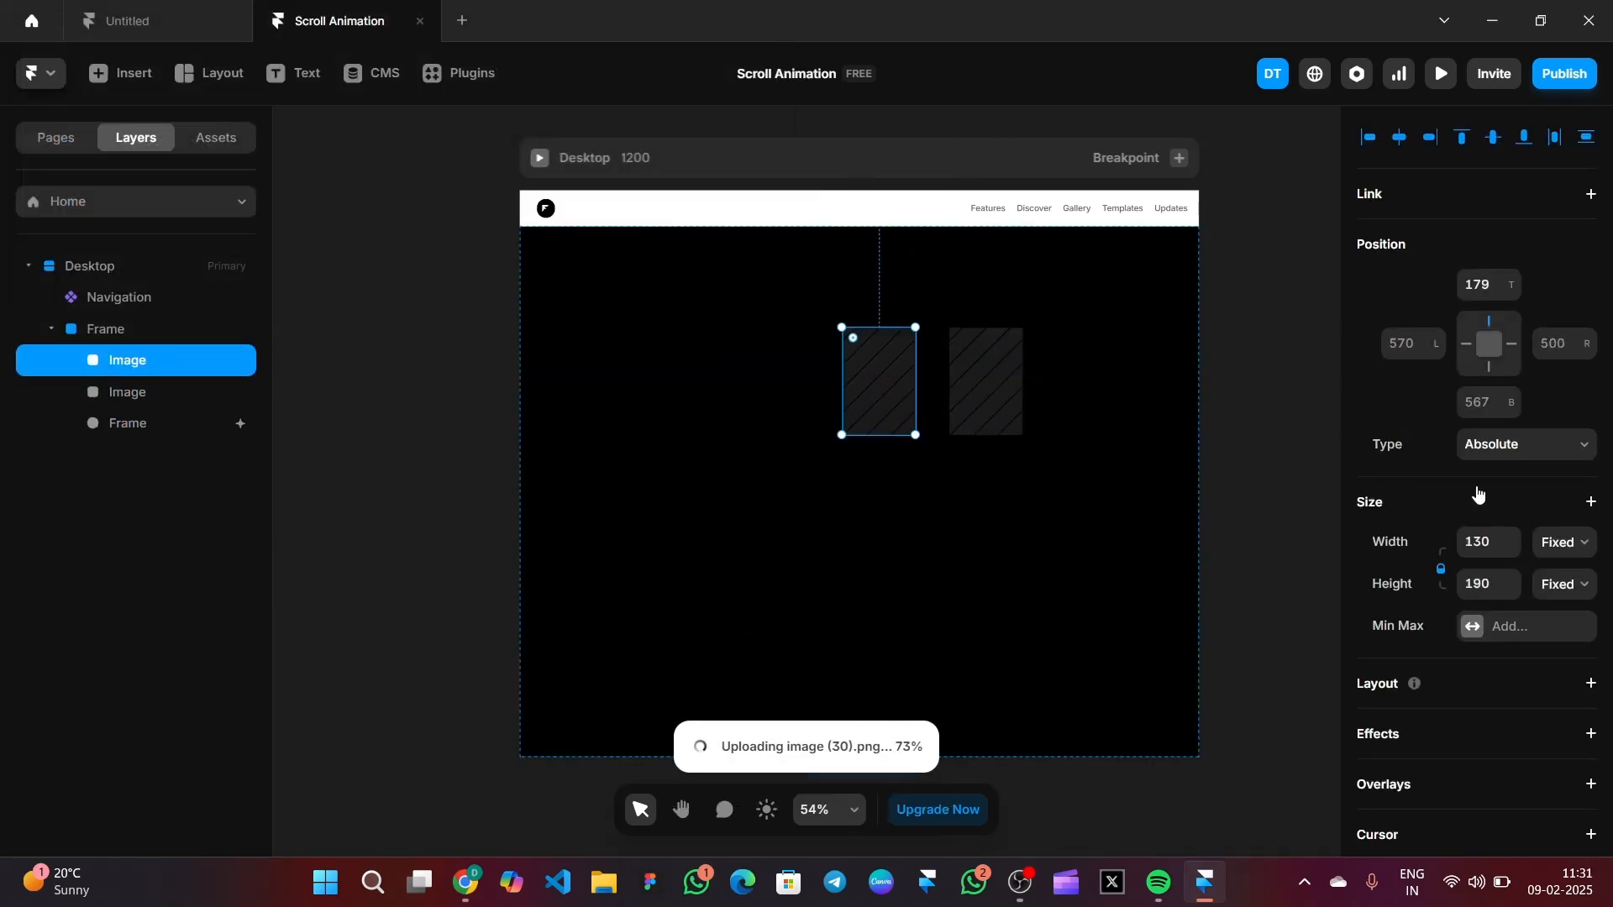
{"action": "scroll", "coordinate": [1473, 493], "scroll_direction": "down", "scroll_amount": 5}
{"action": "left_click", "coordinate": [1473, 389]}
{"action": "left_click", "coordinate": [1253, 810]}
{"action": "left_click", "coordinate": [1167, 471]}
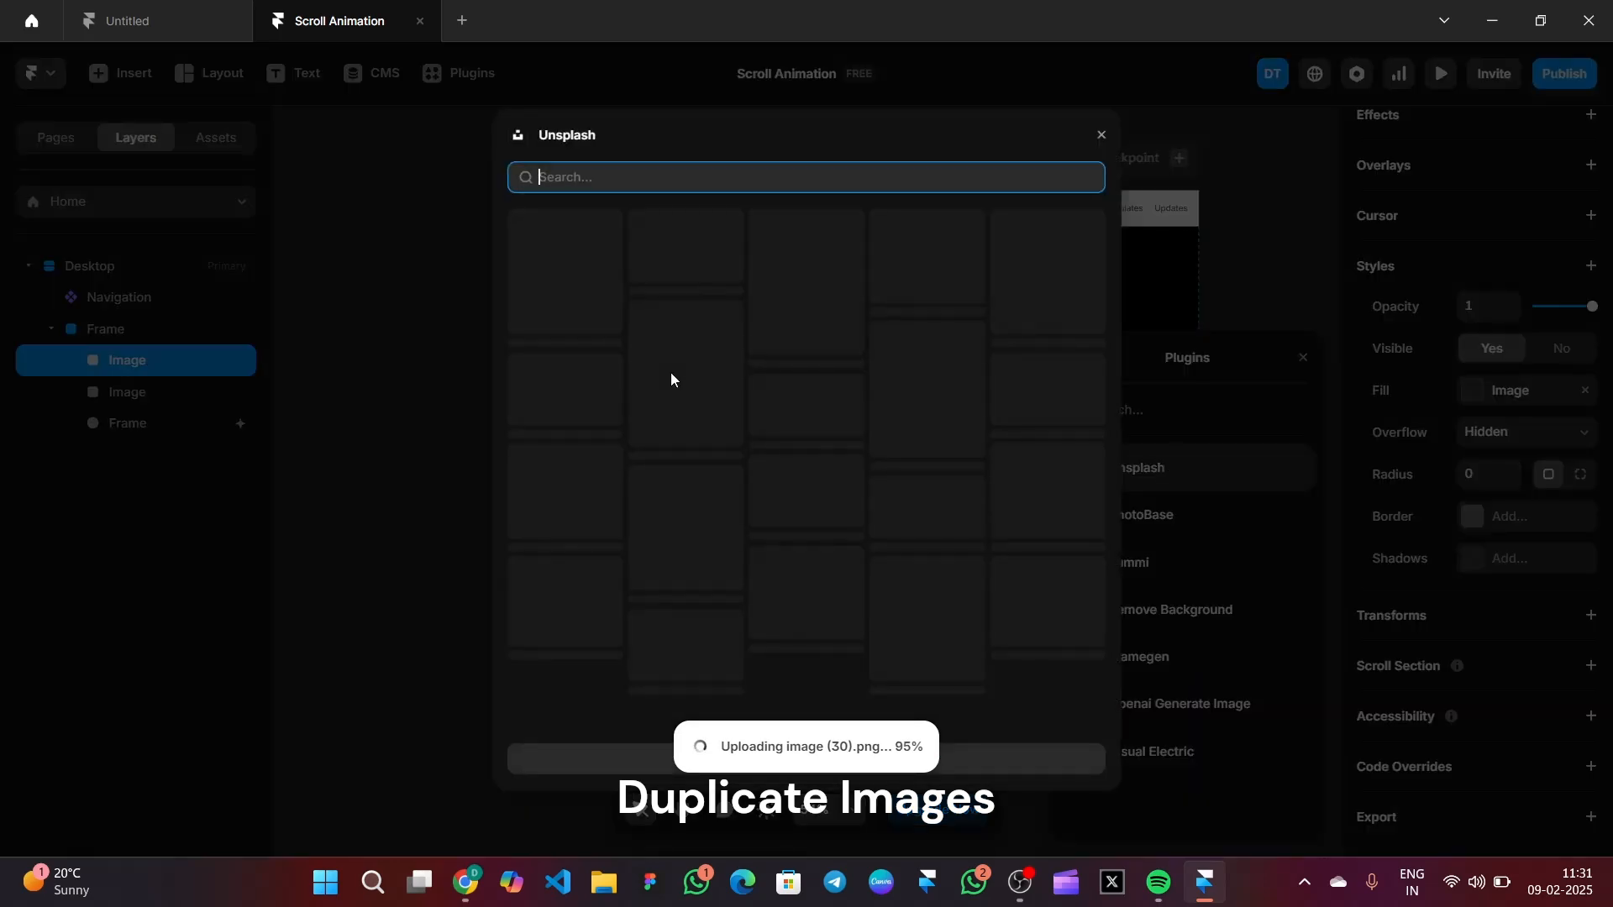
{"action": "scroll", "coordinate": [698, 369], "scroll_direction": "down", "scroll_amount": 1}
{"action": "scroll", "coordinate": [698, 370], "scroll_direction": "up", "scroll_amount": 1}
{"action": "left_click", "coordinate": [1006, 268]}
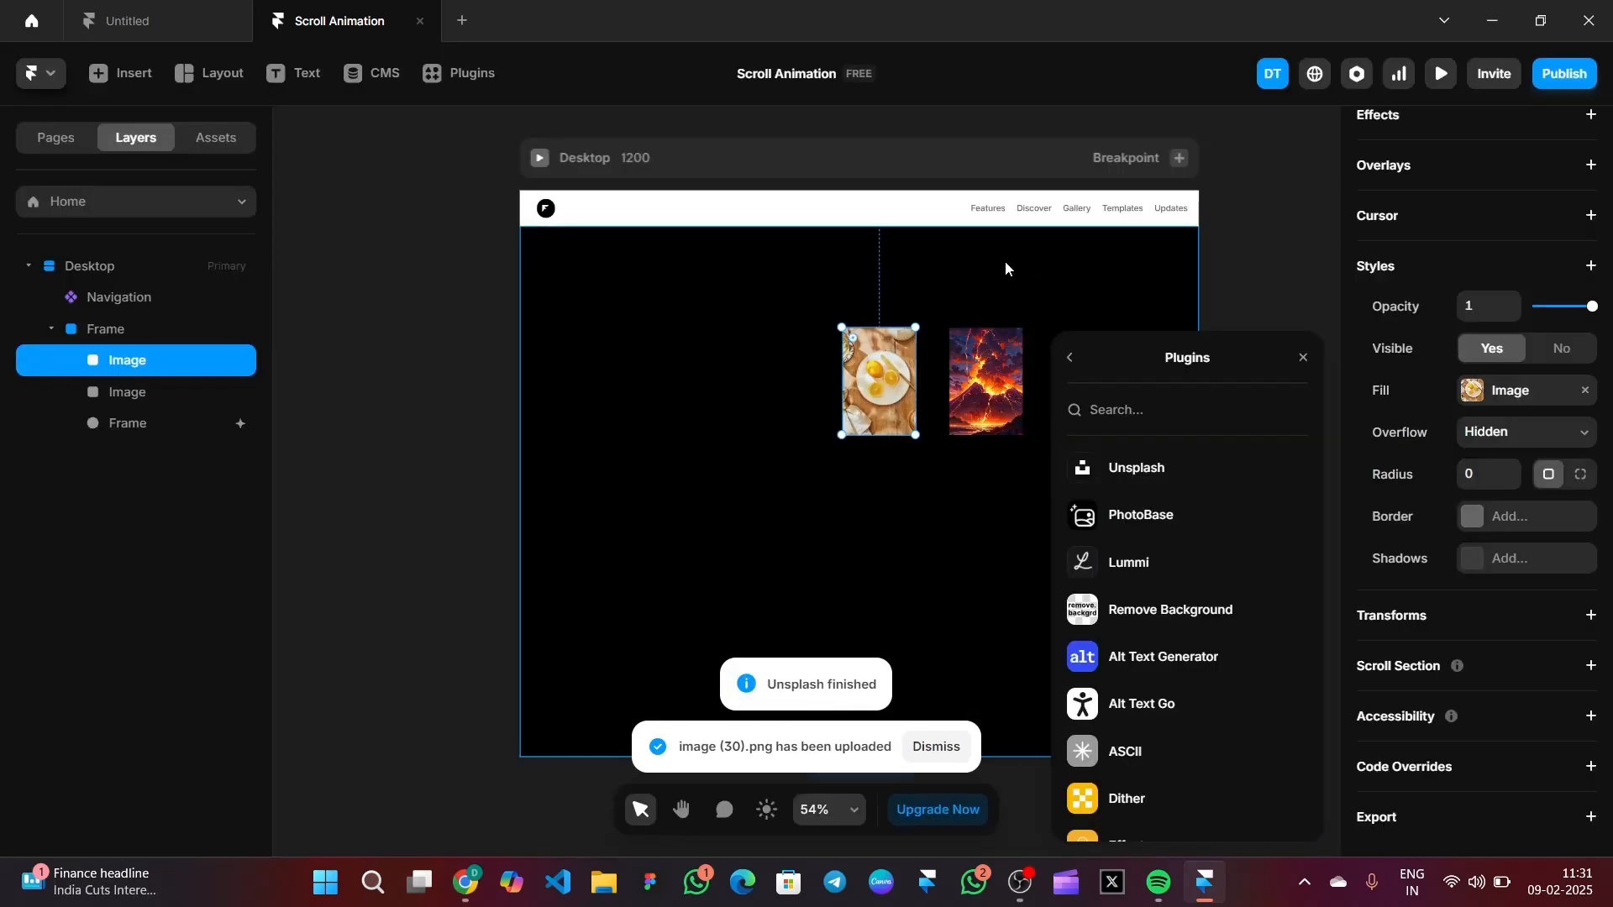
Step: Set the corner radius of both image cards to 20
{"action": "left_click", "coordinate": [972, 364], "text": "shift"}
{"action": "scroll", "coordinate": [1516, 527], "scroll_direction": "down", "scroll_amount": 5}
{"action": "left_click", "coordinate": [1488, 469]}
{"action": "type", "text": "10"}
{"action": "left_click", "coordinate": [1276, 470]}
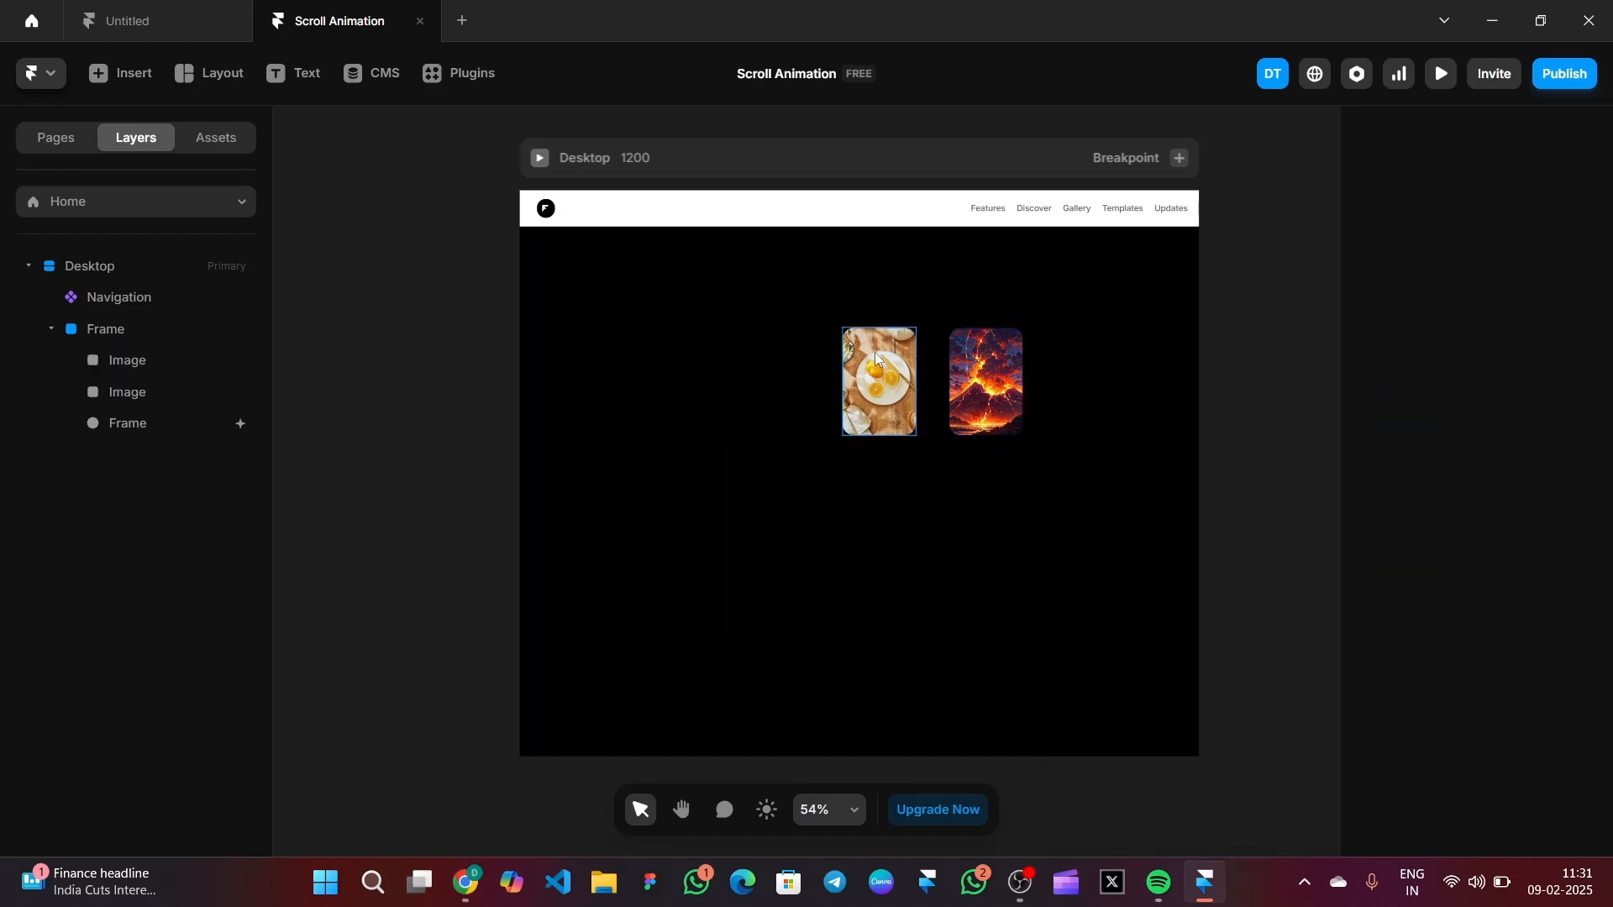
Step: Duplicate the plate card to its left and fill the copy with the coral-and-turquoise Unsplash photo
{"action": "right_click", "coordinate": [865, 361]}
{"action": "left_click", "coordinate": [915, 552]}
{"action": "left_click_drag", "start_coordinate": [862, 398], "coordinate": [749, 398]}
{"action": "scroll", "coordinate": [1471, 444], "scroll_direction": "down", "scroll_amount": 7}
{"action": "left_click", "coordinate": [1511, 390]}
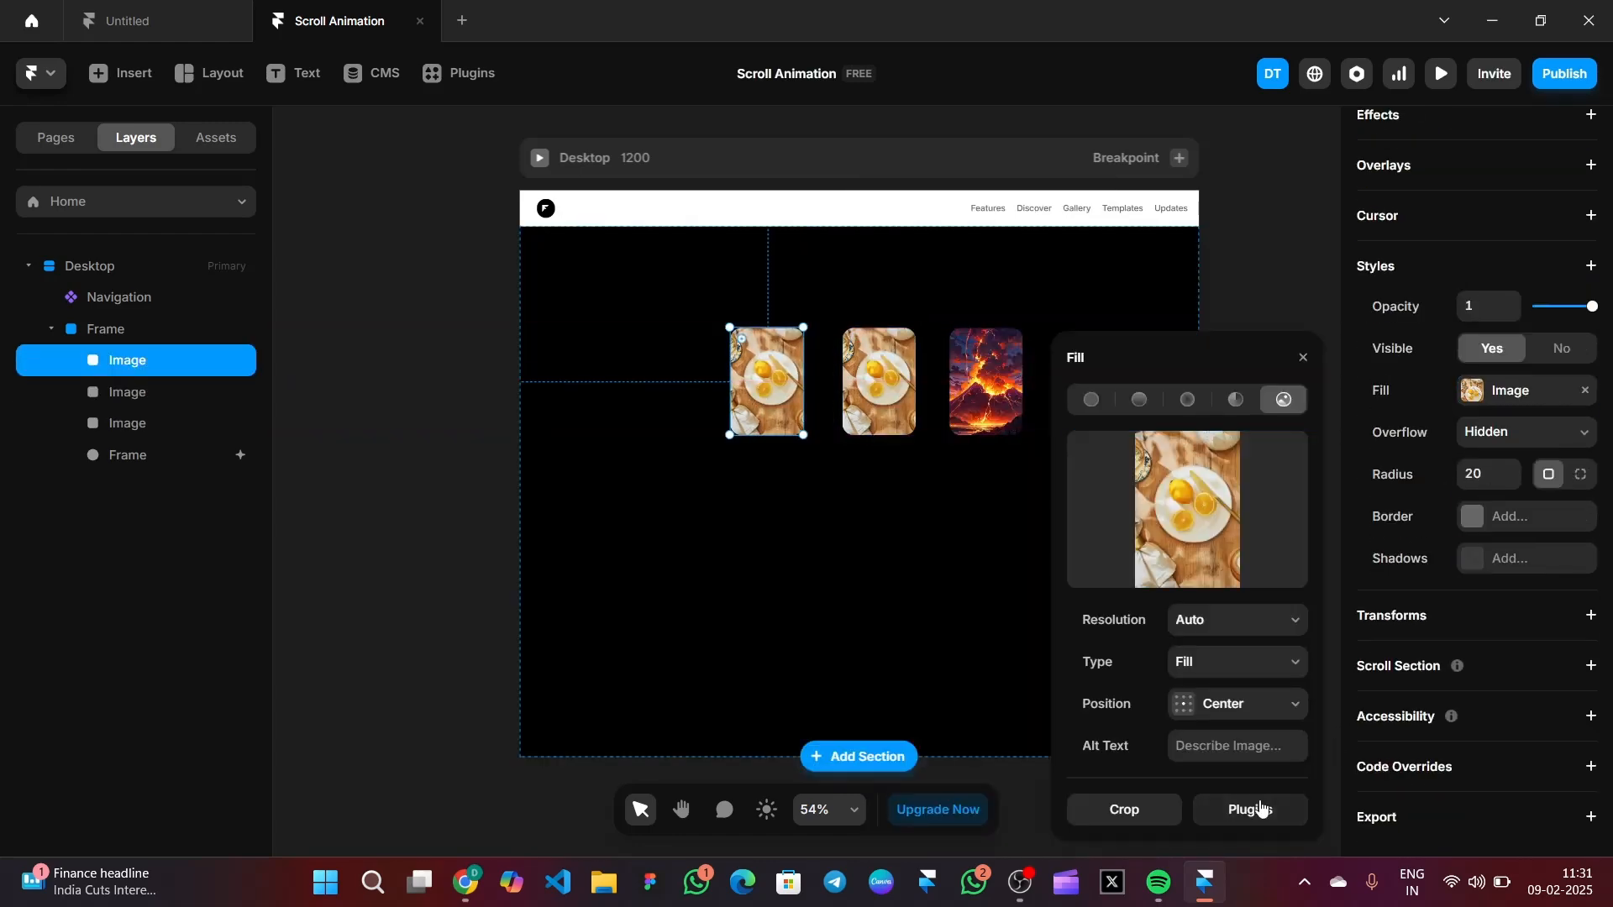
{"action": "left_click", "coordinate": [1243, 813]}
{"action": "left_click", "coordinate": [1169, 465]}
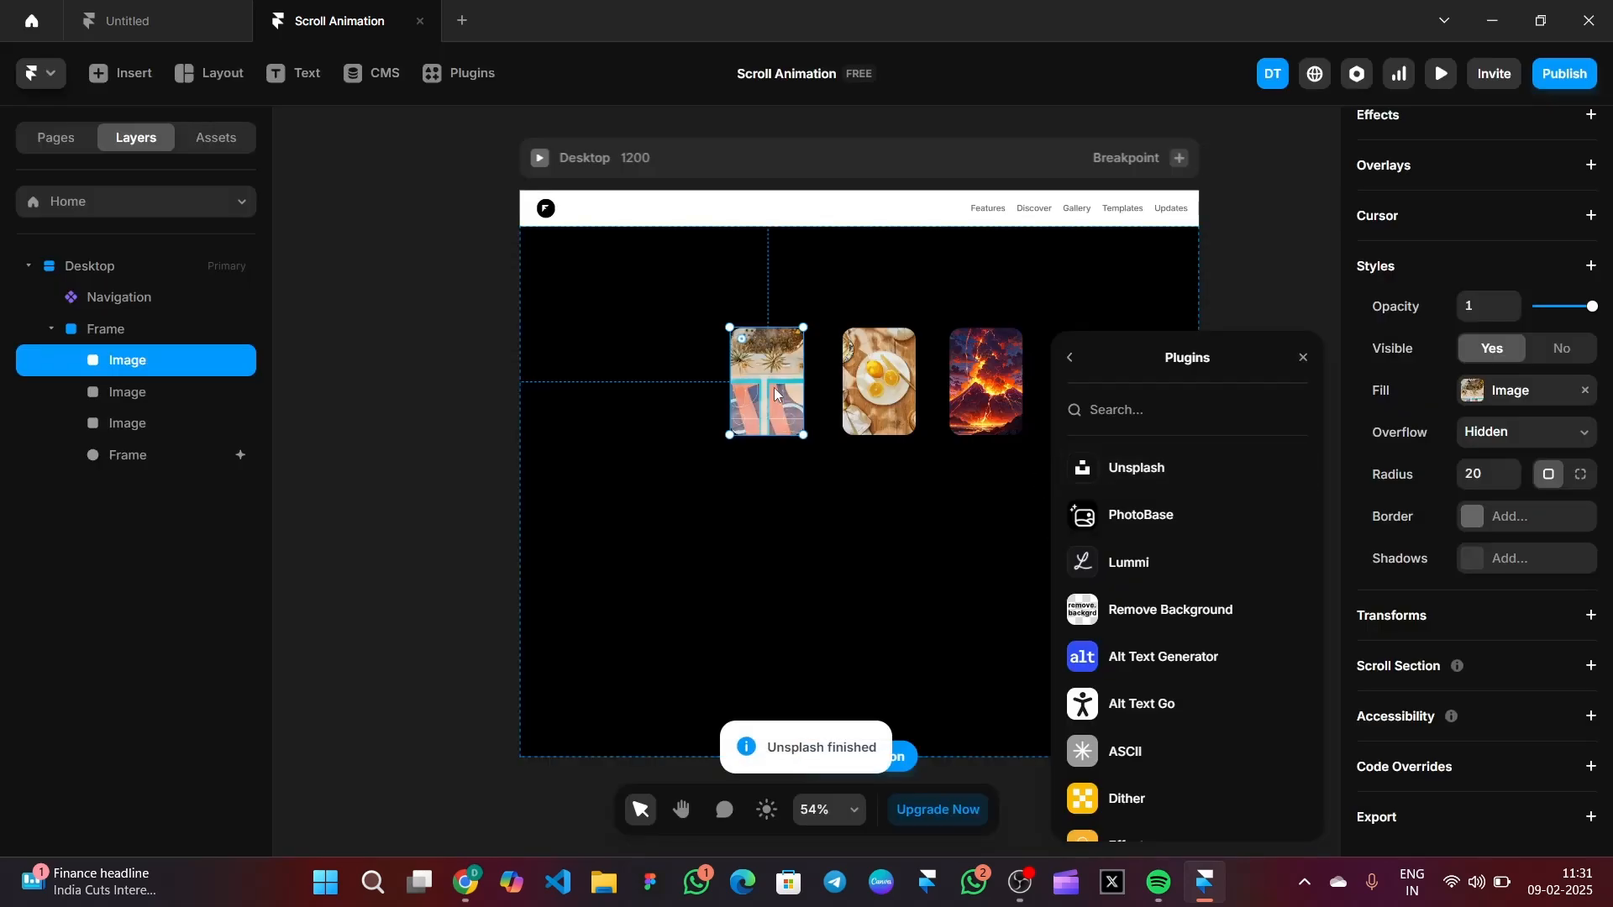
Step: Duplicate the coral-and-turquoise card below itself and fill the copy with the Unsplash photo of a desk under plant shelves
{"action": "right_click", "coordinate": [756, 380]}
{"action": "left_click", "coordinate": [804, 552]}
{"action": "left_click_drag", "start_coordinate": [758, 381], "coordinate": [756, 505]}
{"action": "left_click", "coordinate": [1084, 472]}
{"action": "scroll", "coordinate": [1058, 481], "scroll_direction": "down", "scroll_amount": 2}
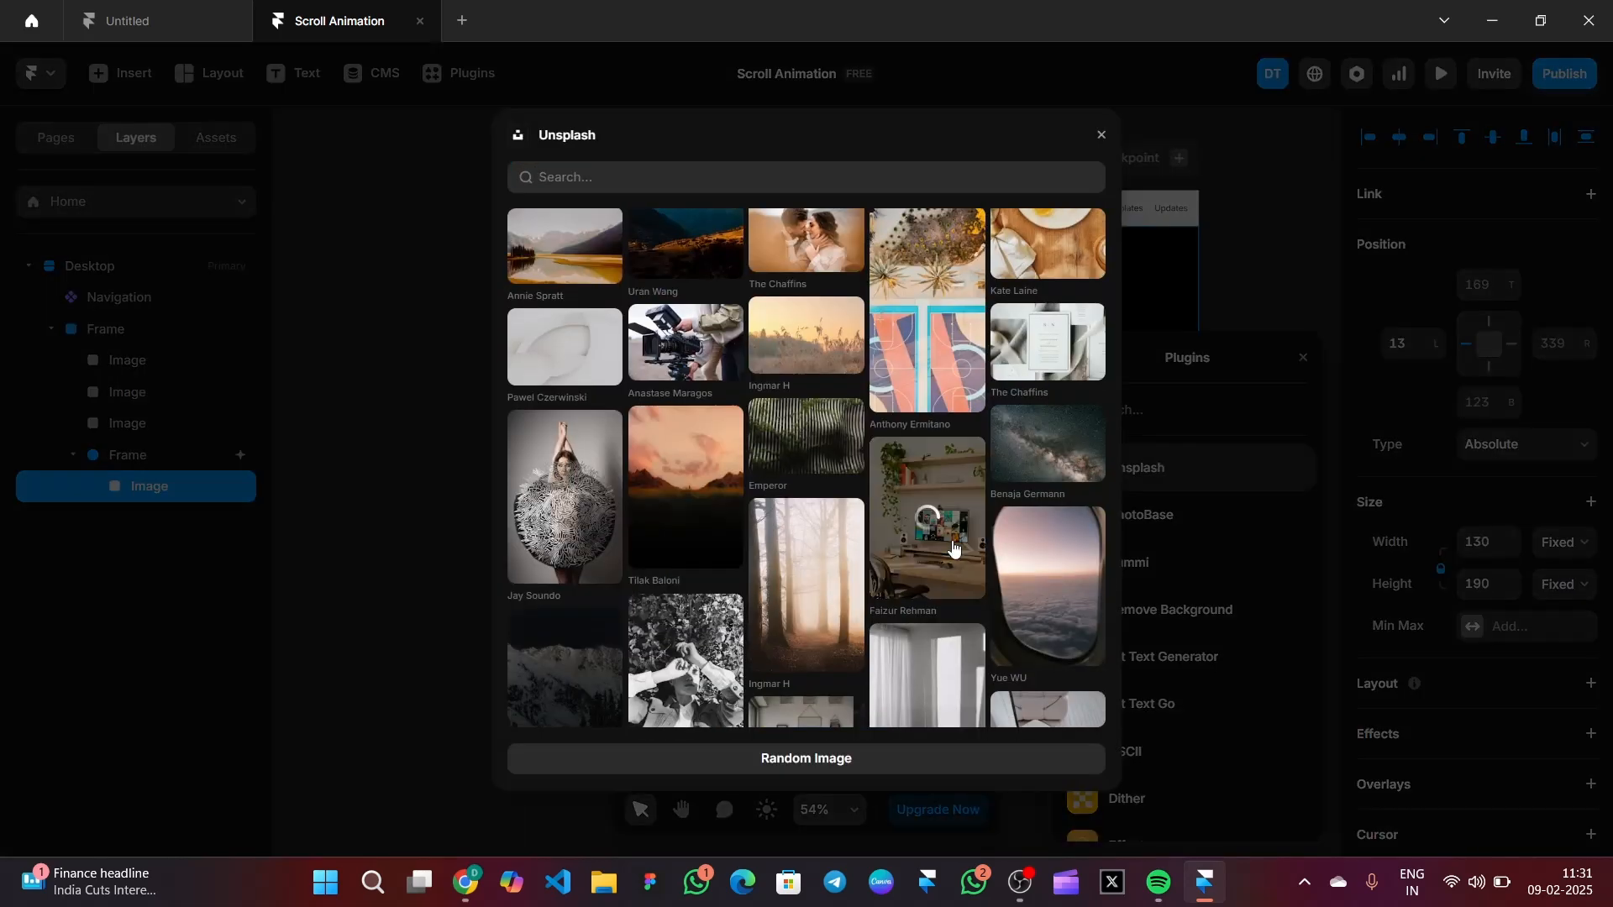
{"action": "left_click", "coordinate": [927, 496]}
Step: Add a fifth card to the right of the desk card with the Unsplash photo of framed pictures and a plant
{"action": "left_click", "coordinate": [1123, 467]}
{"action": "scroll", "coordinate": [868, 527], "scroll_direction": "down", "scroll_amount": 1}
{"action": "left_click", "coordinate": [807, 315]}
Step: Duplicate the framed-pictures card to its right and fill the copy with the Unsplash photo of a tower
{"action": "key", "text": "ctrl+d"}
{"action": "left_click_drag", "start_coordinate": [875, 525], "coordinate": [976, 531]}
{"action": "left_click", "coordinate": [1168, 465]}
{"action": "scroll", "coordinate": [854, 466], "scroll_direction": "down", "scroll_amount": 6}
{"action": "left_click", "coordinate": [565, 304]}
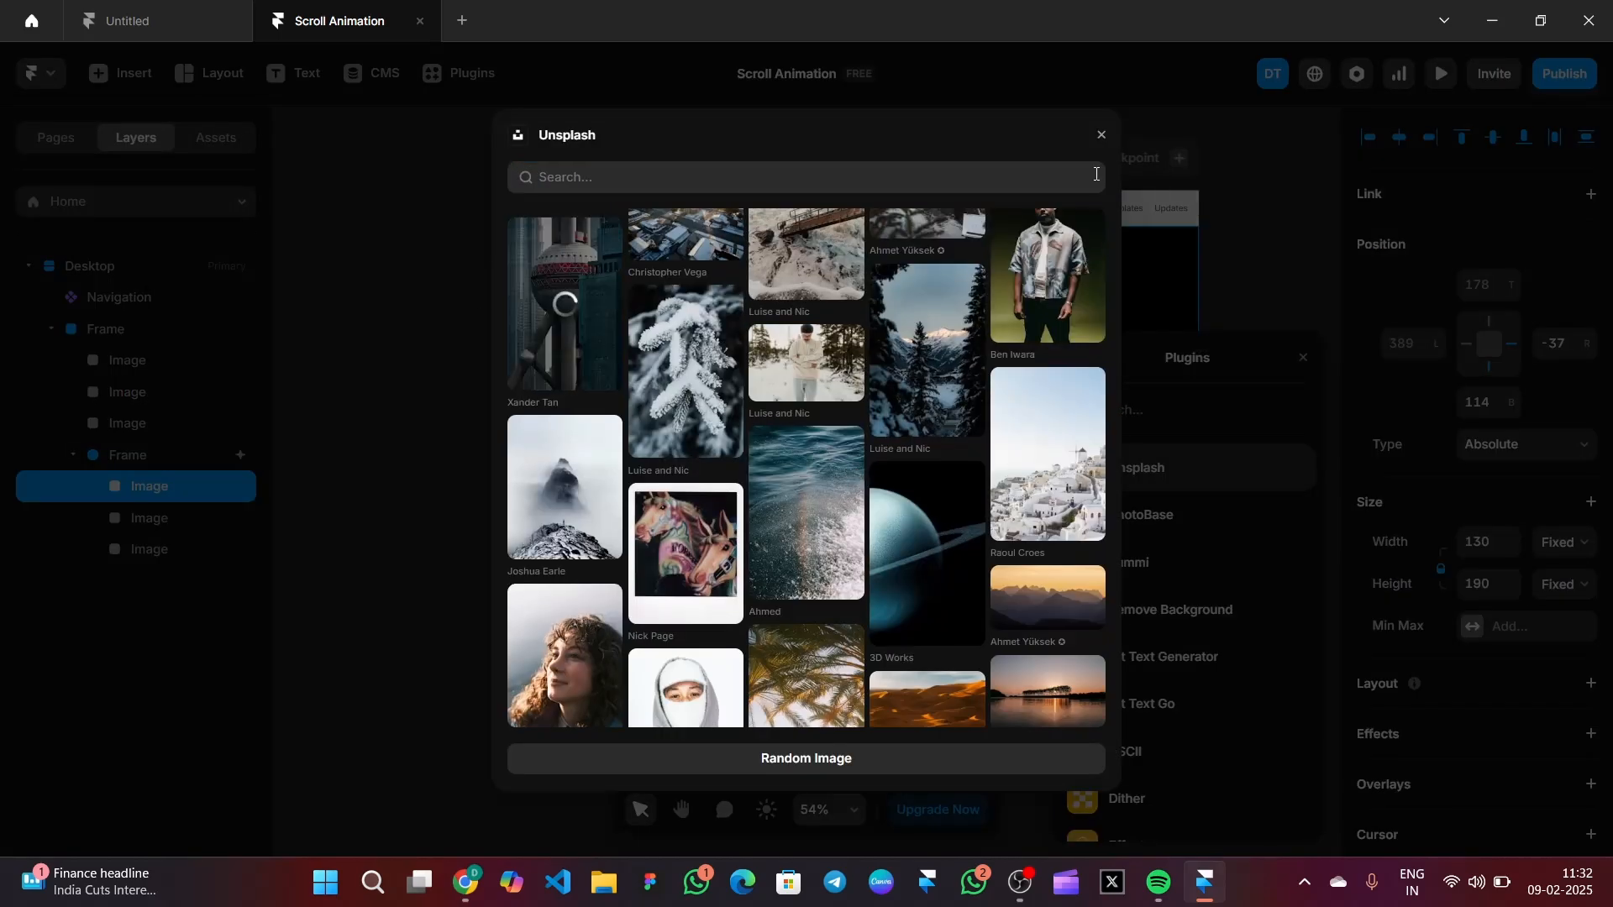
{"action": "left_click", "coordinate": [1303, 358]}
Step: Spread the six image cards apart, with the plate card at the top, framed pictures at the bottom, and volcano and tower on the right
{"action": "left_click_drag", "start_coordinate": [972, 489], "coordinate": [1076, 471]}
{"action": "left_click_drag", "start_coordinate": [987, 387], "coordinate": [1065, 366]}
{"action": "left_click_drag", "start_coordinate": [876, 378], "coordinate": [876, 259]}
{"action": "left_click_drag", "start_coordinate": [862, 477], "coordinate": [947, 661]}
{"action": "left_click_drag", "start_coordinate": [768, 504], "coordinate": [641, 551]}
{"action": "left_click", "coordinate": [754, 380]}
{"action": "left_click_drag", "start_coordinate": [754, 380], "coordinate": [838, 390]}
Step: Move the nested circle frame to the top of the section's layers, free of its images, and rename it Circle
{"action": "left_click", "coordinate": [126, 521]}
{"action": "left_click_drag", "start_coordinate": [127, 521], "coordinate": [112, 352]}
{"action": "double_click", "coordinate": [113, 357]}
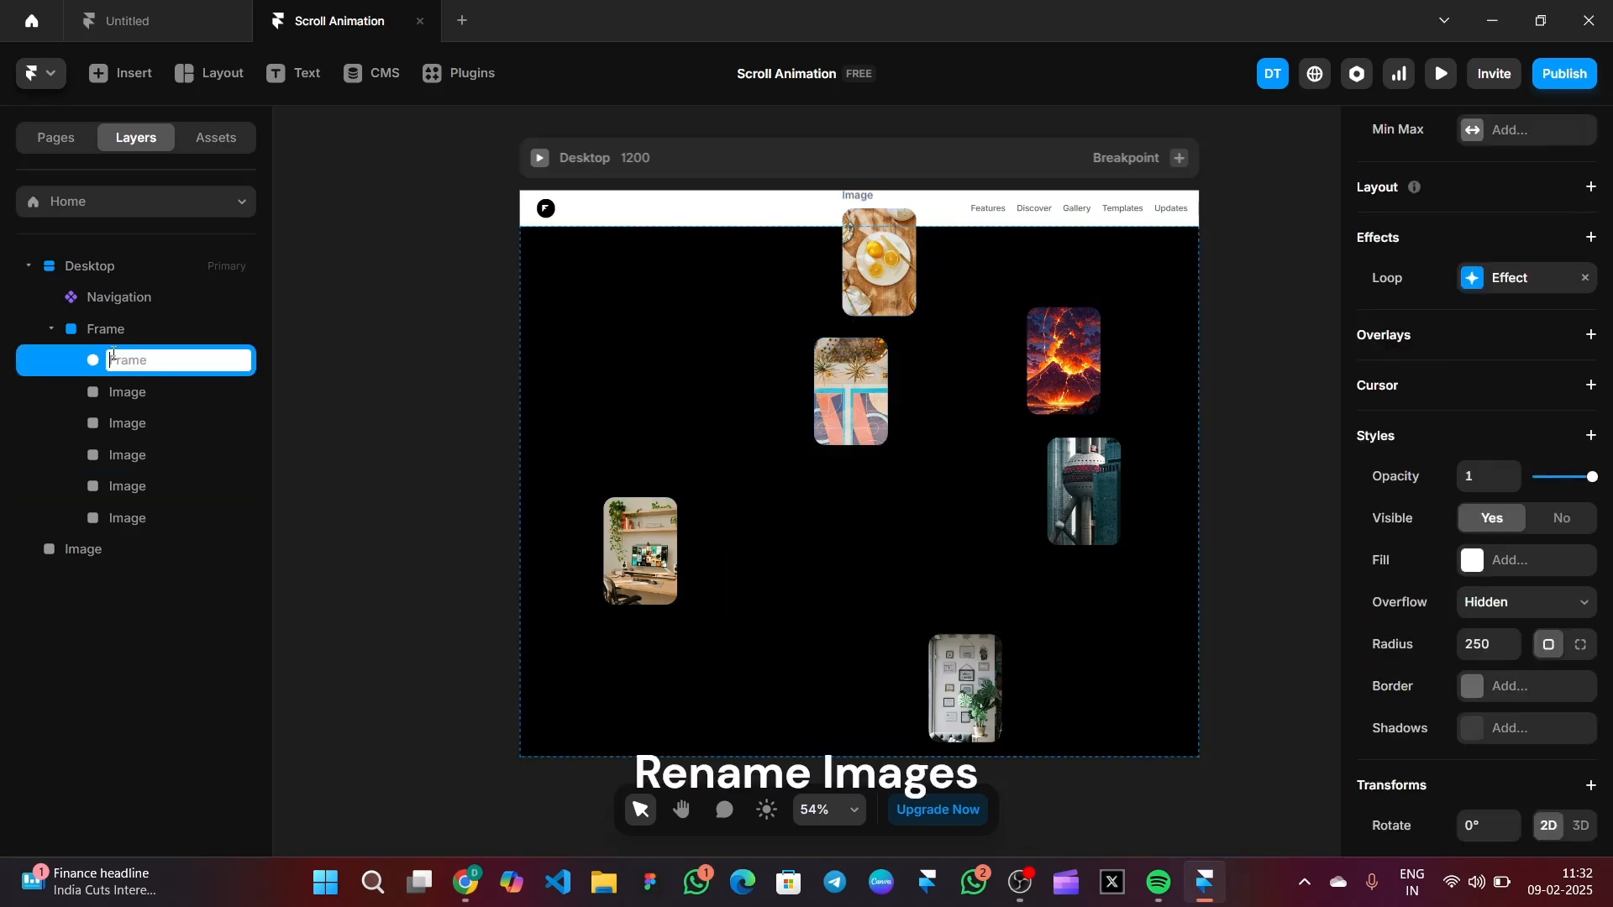
{"action": "type", "text": "Circle"}
Step: Rename the six image layers in order as Img1, Img2, Img3, Img4, Img5 and Img6
{"action": "double_click", "coordinate": [152, 386]}
{"action": "type", "text": "Img1"}
{"action": "double_click", "coordinate": [147, 426]}
{"action": "double_click", "coordinate": [144, 449]}
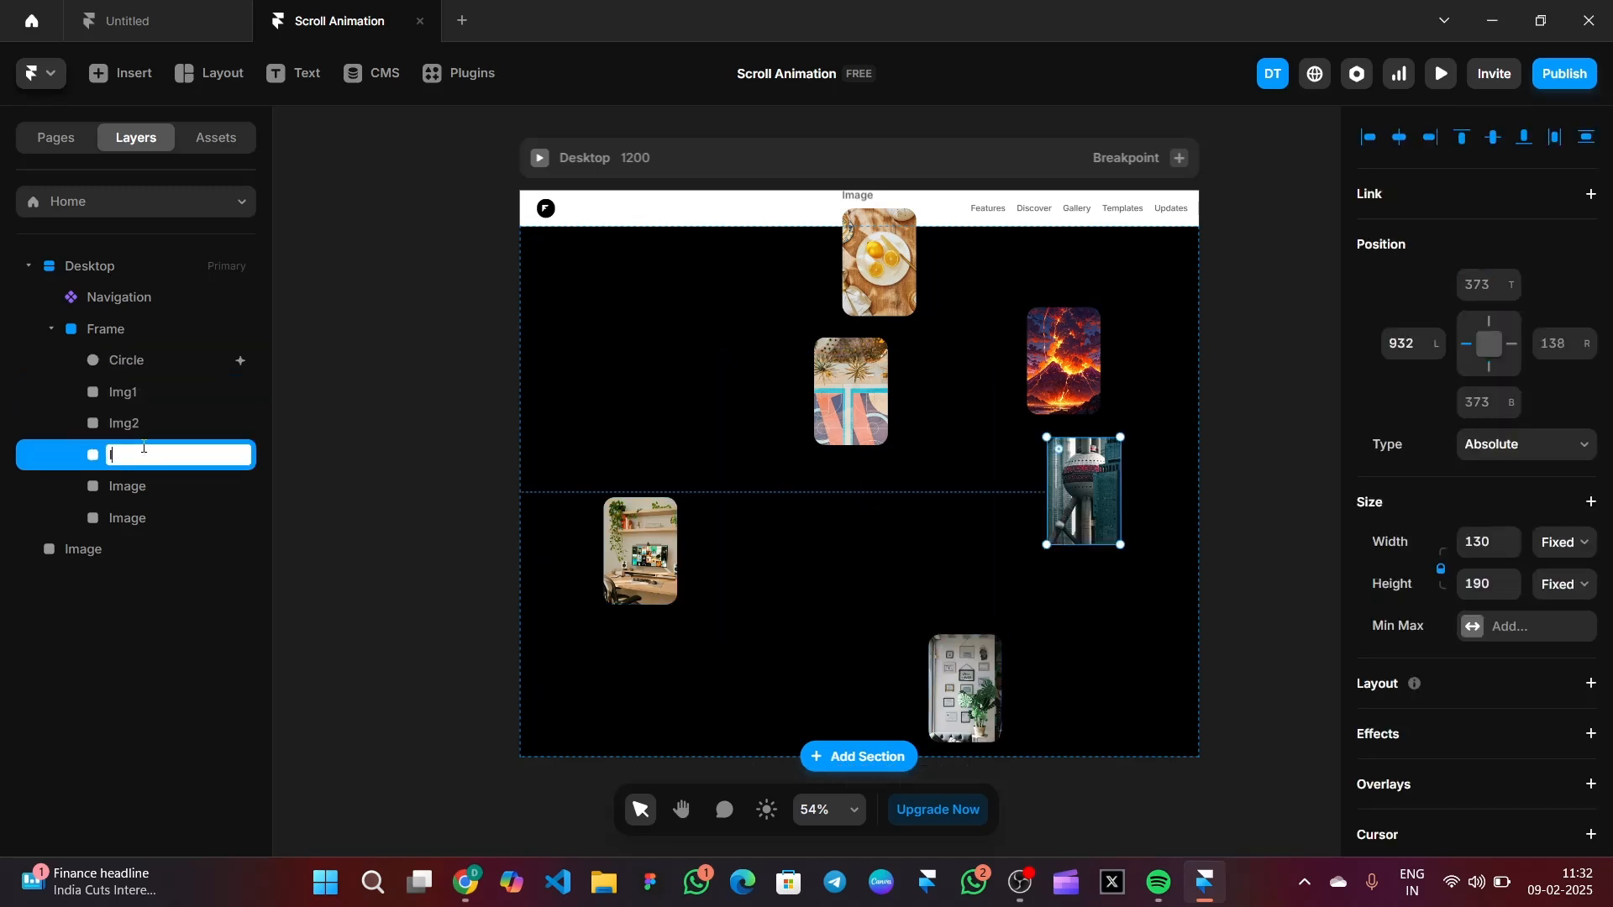
{"action": "double_click", "coordinate": [143, 486]}
{"action": "type", "text": "Img4"}
{"action": "double_click", "coordinate": [163, 518]}
{"action": "type", "text": "Img5"}
{"action": "double_click", "coordinate": [126, 550]}
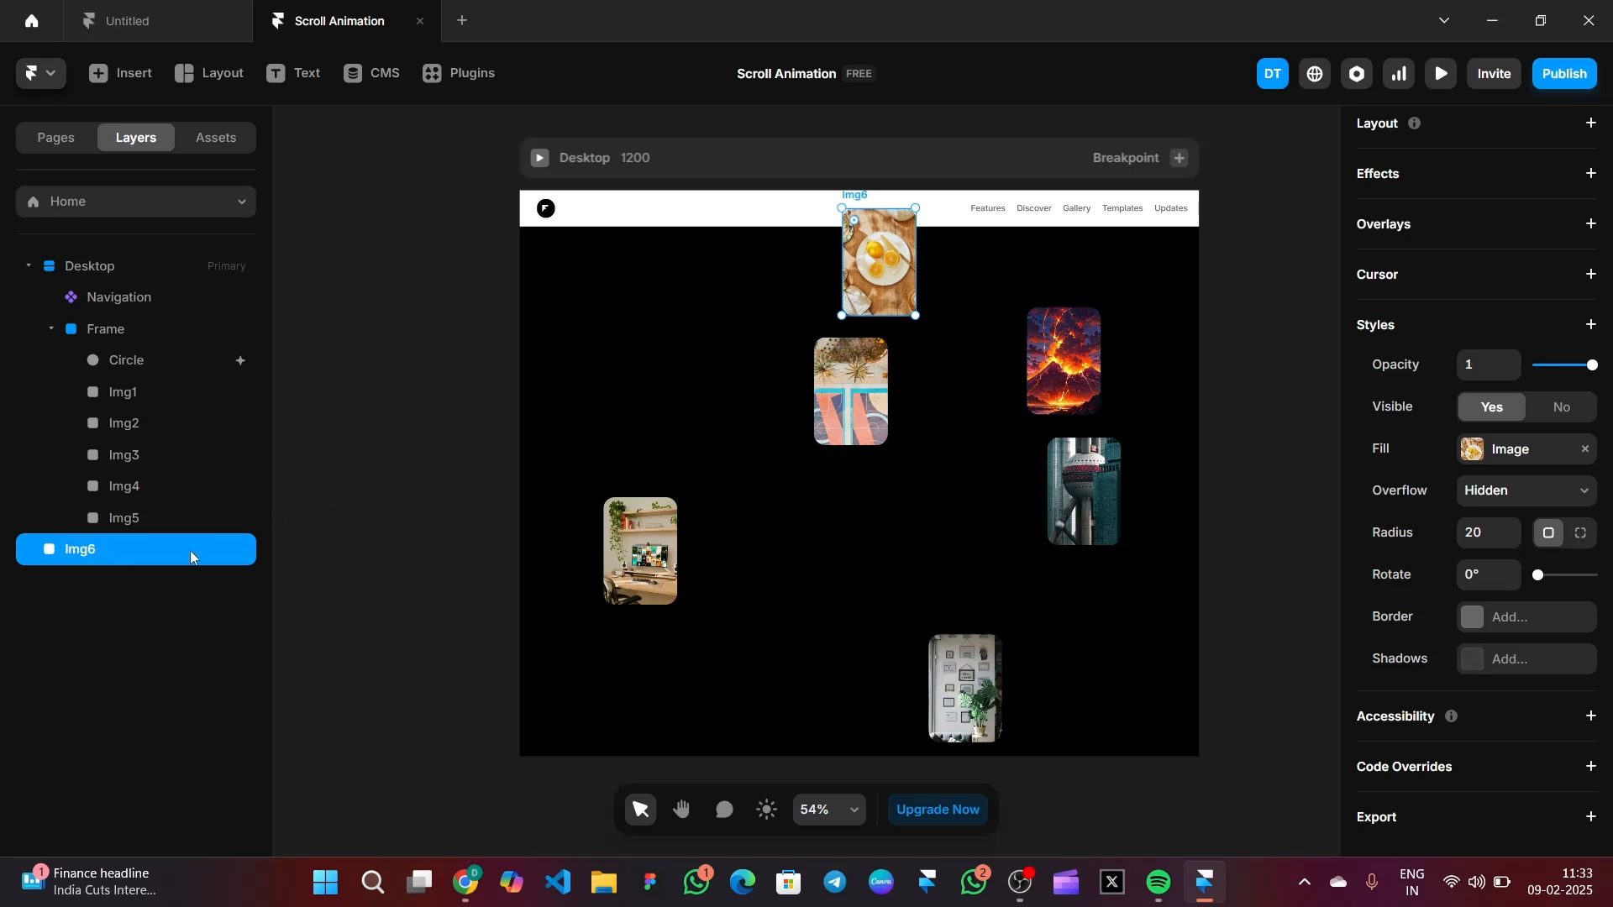
{"action": "left_click", "coordinate": [487, 496]}
Step: Nest Img1 inside Circle and move the coral-and-turquoise card to the upper left of the section
{"action": "left_click_drag", "start_coordinate": [144, 391], "coordinate": [143, 363]}
{"action": "left_click", "coordinate": [847, 374]}
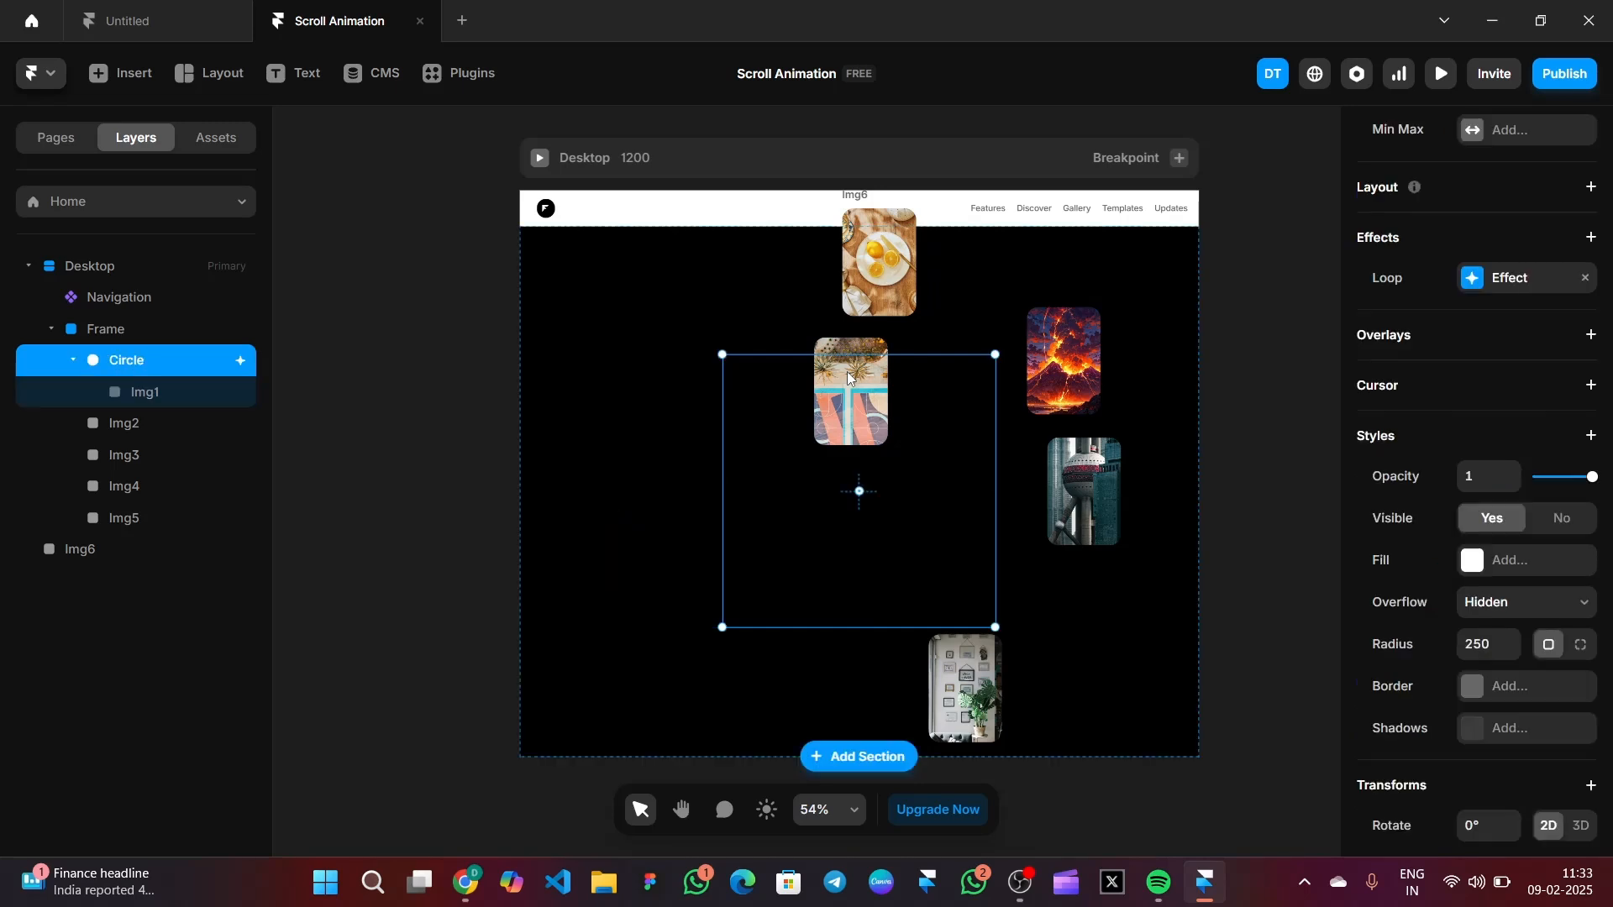
{"action": "left_click", "coordinate": [846, 344]}
{"action": "left_click_drag", "start_coordinate": [846, 343], "coordinate": [613, 329]}
{"action": "key", "text": "ctrl+z"}
{"action": "left_click", "coordinate": [824, 550]}
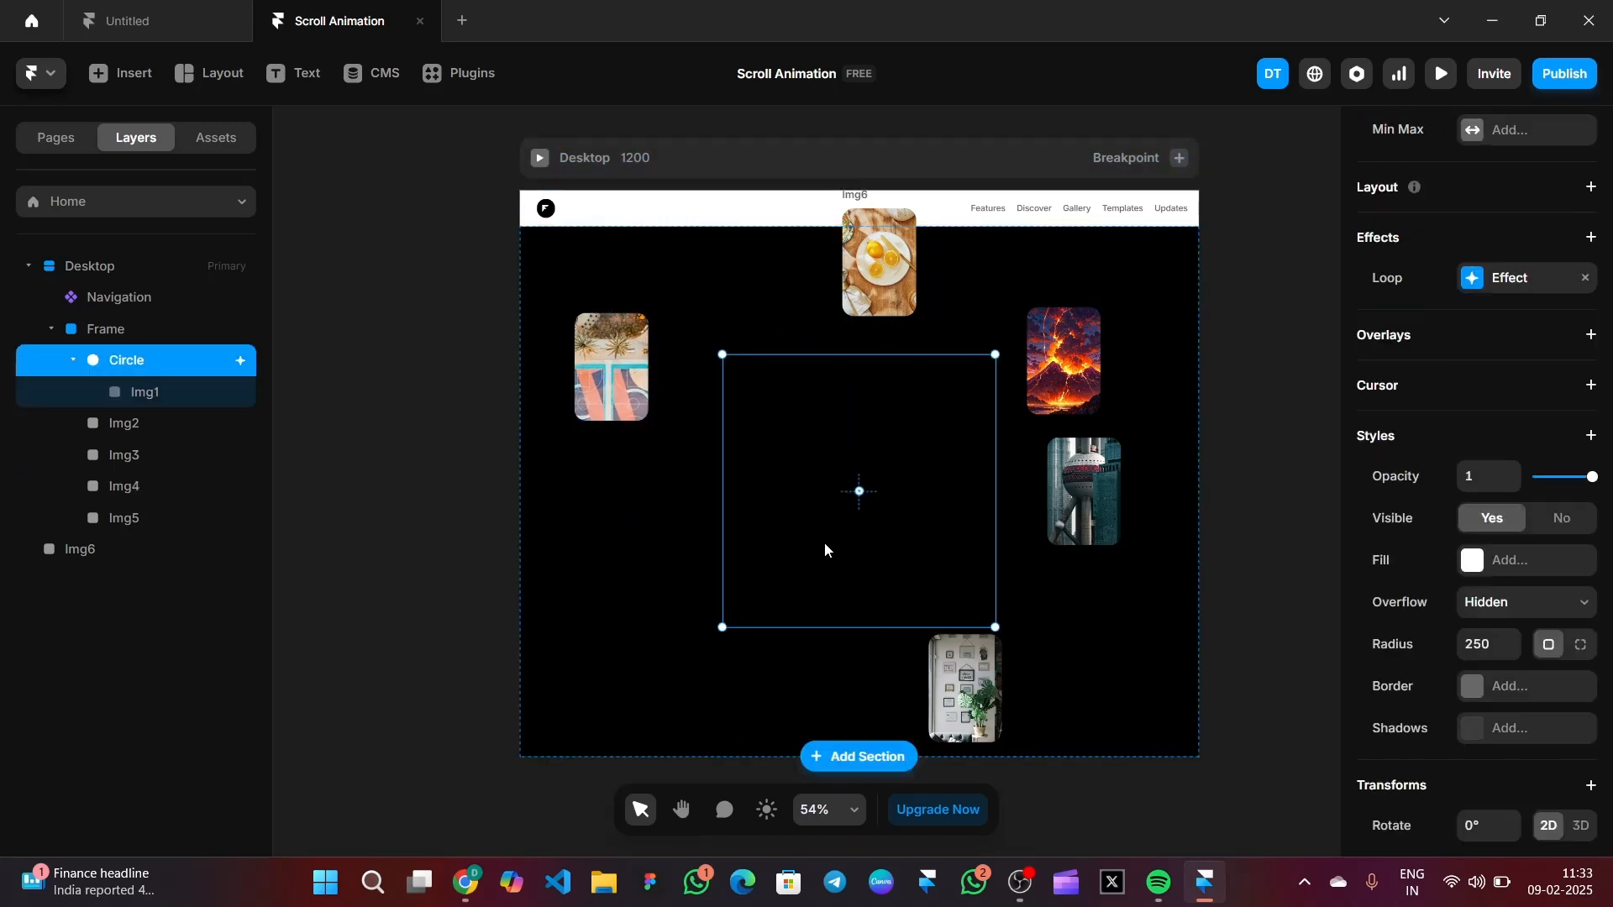
Step: Move the desk card onto Circle's top edge and set Circle's overflow to Visible
{"action": "left_click", "coordinate": [153, 390]}
{"action": "left_click_drag", "start_coordinate": [630, 537], "coordinate": [855, 360]}
{"action": "scroll", "coordinate": [1479, 504], "scroll_direction": "down", "scroll_amount": 5}
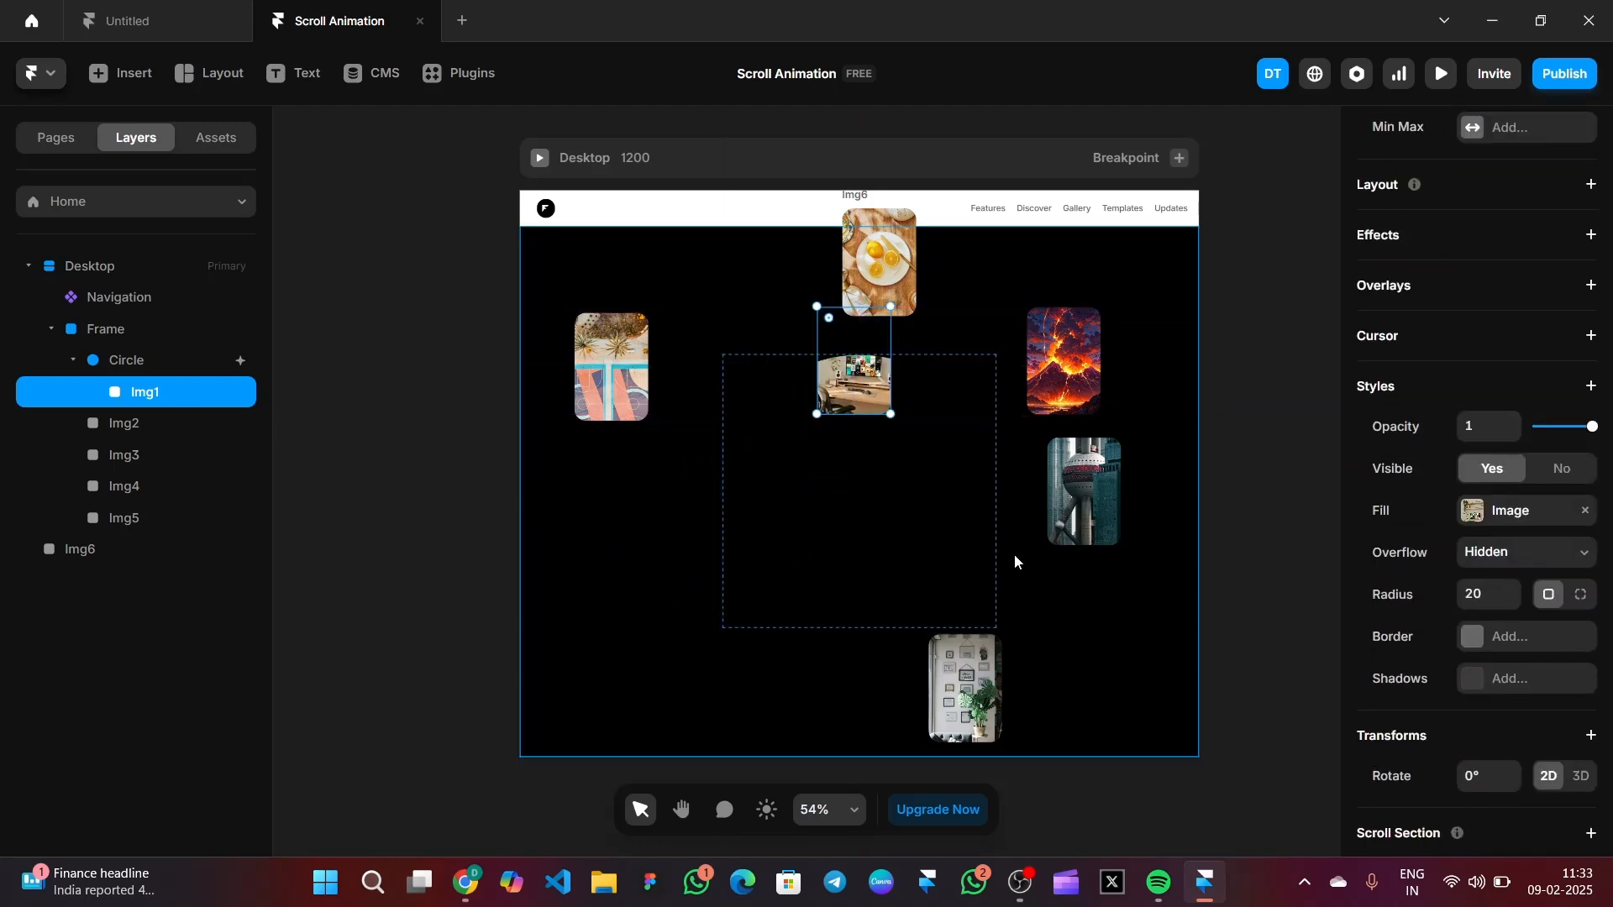
{"action": "key", "text": "Escape"}
{"action": "scroll", "coordinate": [1555, 349], "scroll_direction": "down", "scroll_amount": 3}
{"action": "left_click", "coordinate": [1527, 384]}
{"action": "left_click", "coordinate": [1496, 436]}
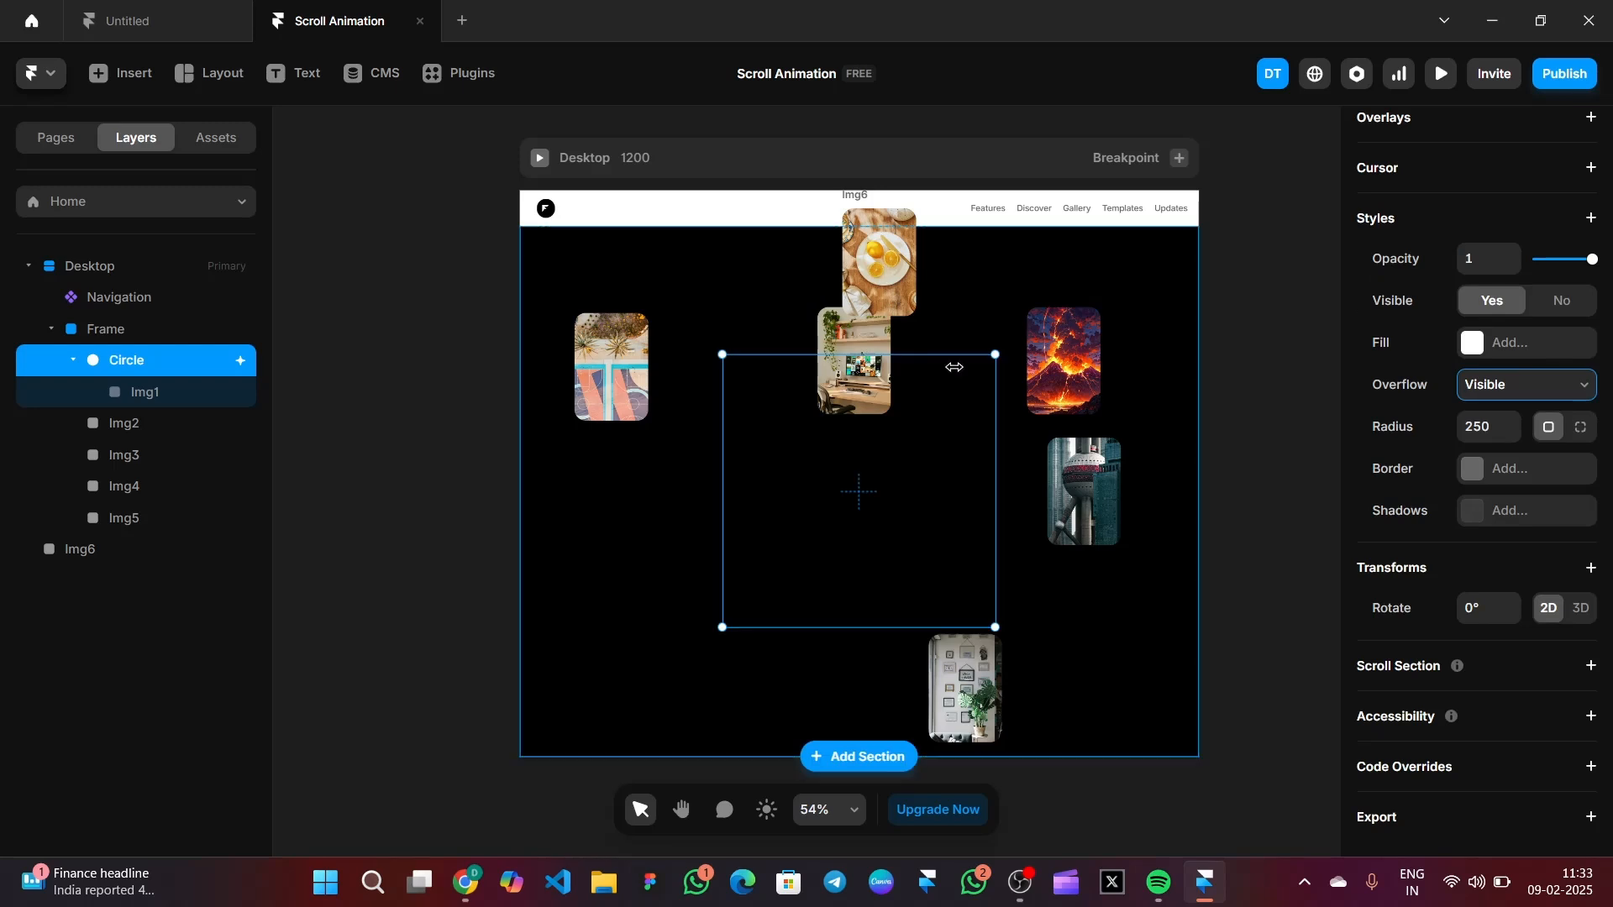
Step: Move the plate card to the lower left of the section and centre the desk card on Circle's top edge
{"action": "left_click", "coordinate": [899, 257]}
{"action": "left_click_drag", "start_coordinate": [900, 257], "coordinate": [662, 590]}
{"action": "left_click", "coordinate": [1303, 364]}
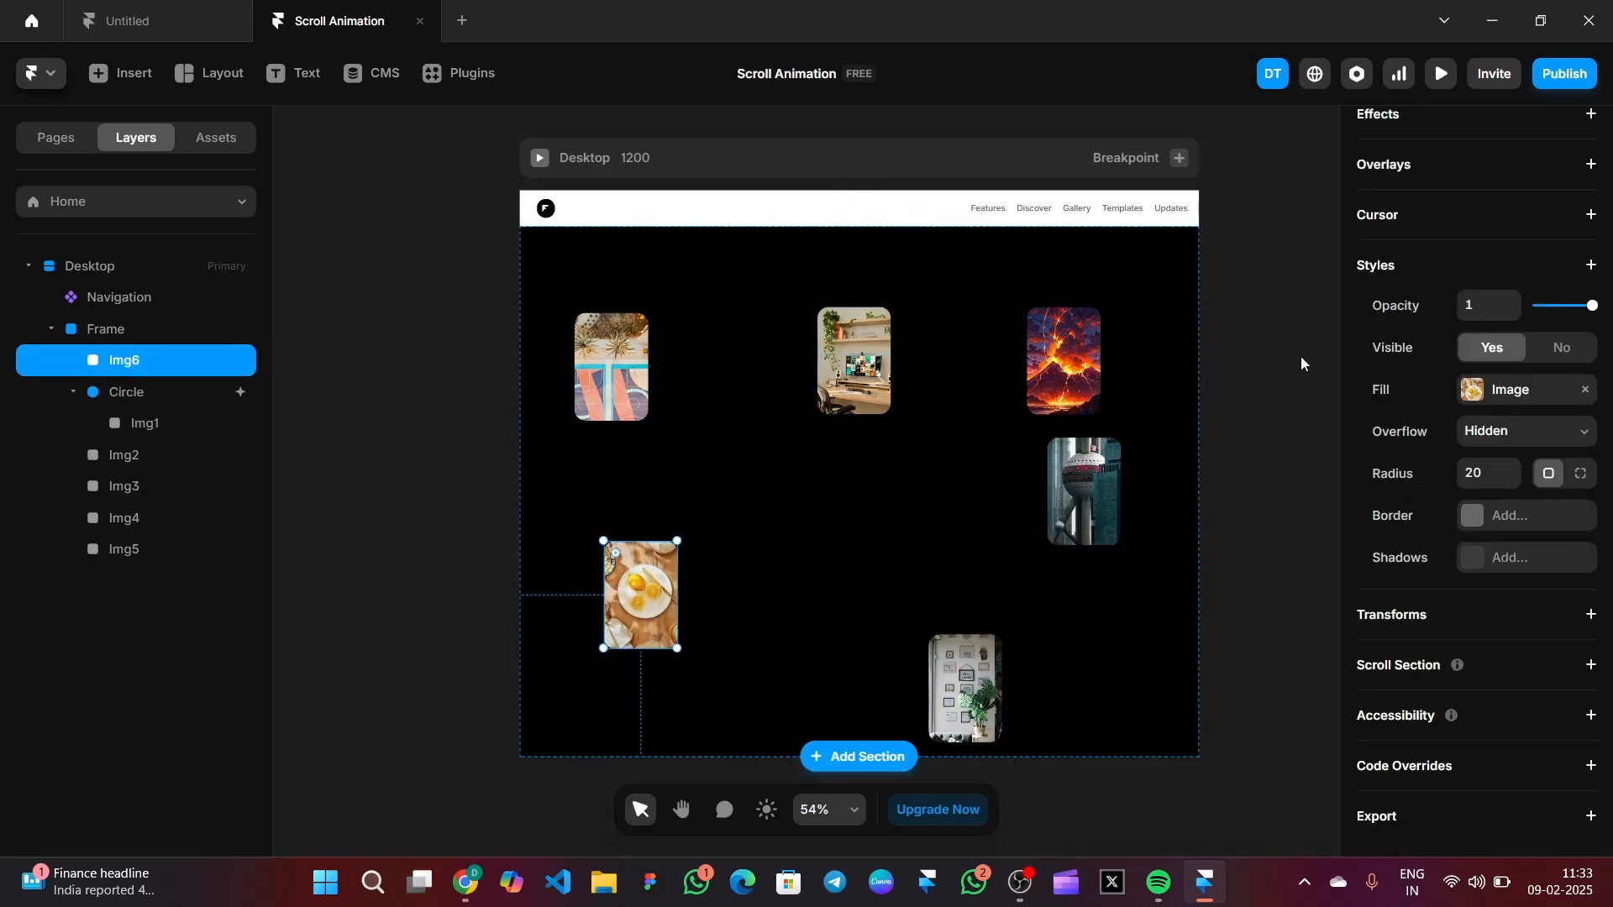
{"action": "left_click_drag", "start_coordinate": [854, 368], "coordinate": [859, 368]}
{"action": "double_click", "coordinate": [859, 368]}
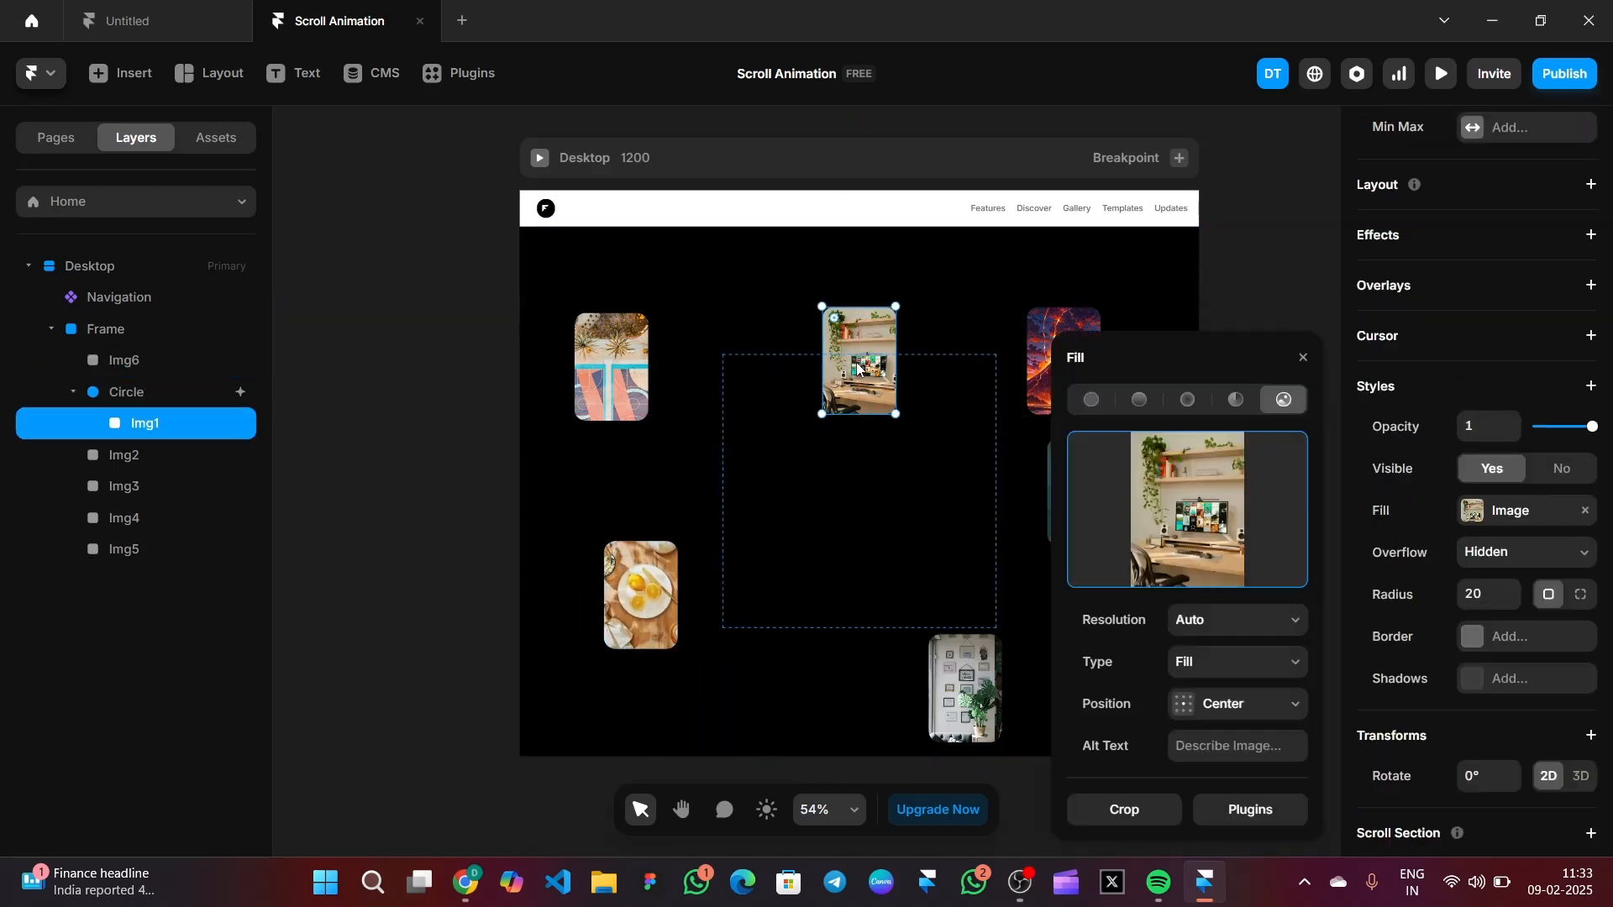
{"action": "left_click", "coordinate": [1303, 364]}
Step: Nest Img2 inside Circle and centre the framed-pictures card on Circle's bottom edge
{"action": "left_click", "coordinate": [145, 458]}
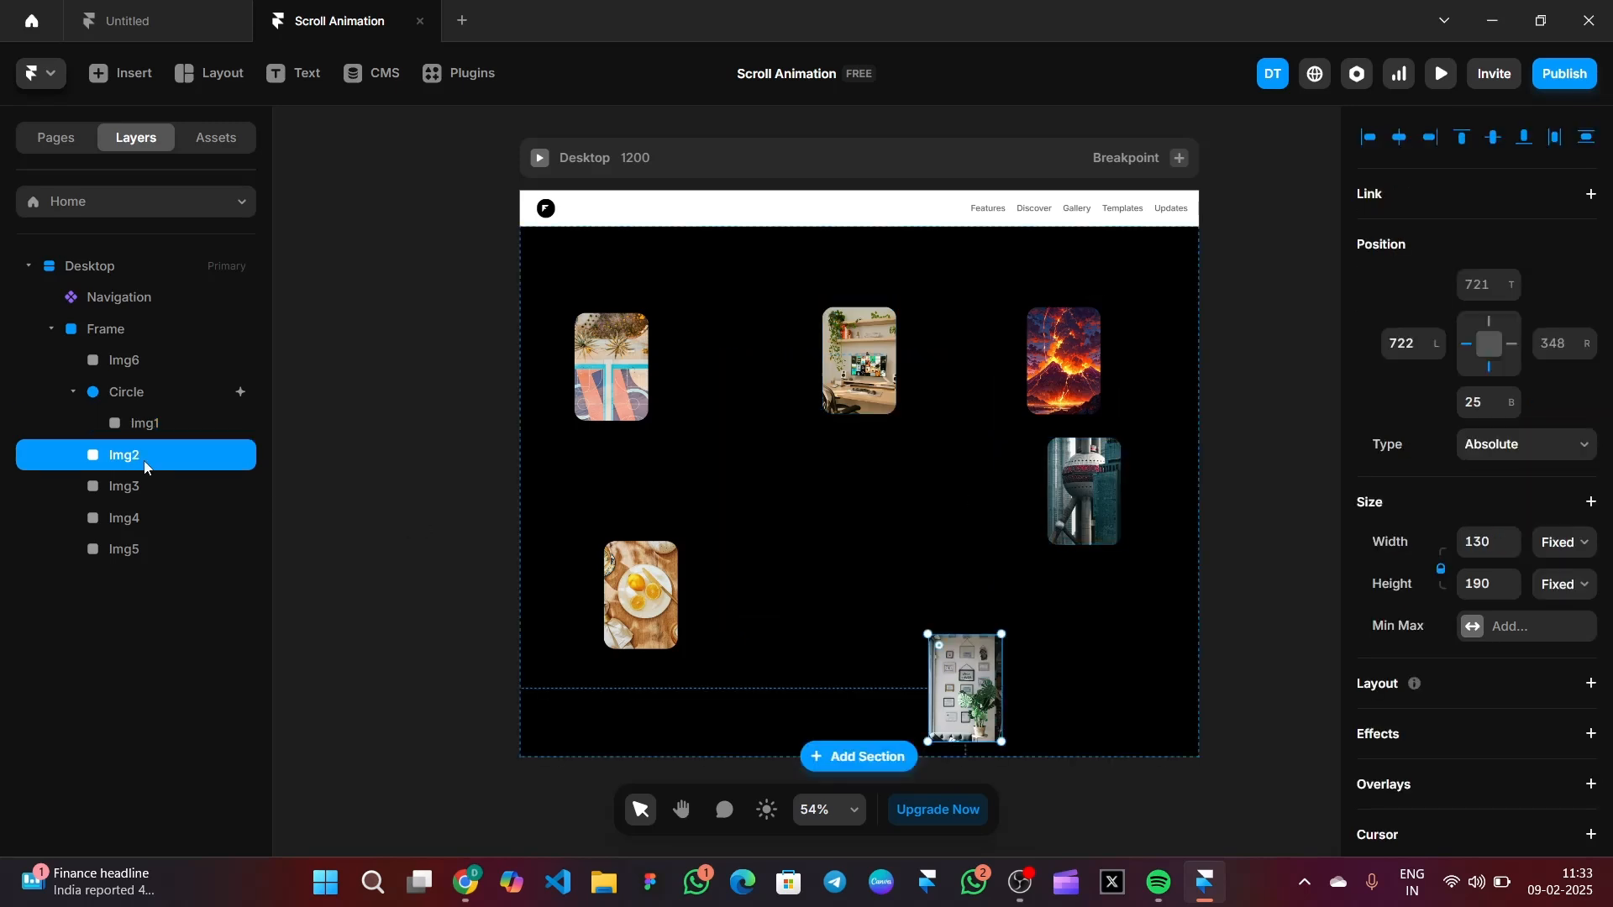
{"action": "left_click_drag", "start_coordinate": [143, 430], "coordinate": [144, 434]}
{"action": "left_click_drag", "start_coordinate": [966, 673], "coordinate": [878, 622]}
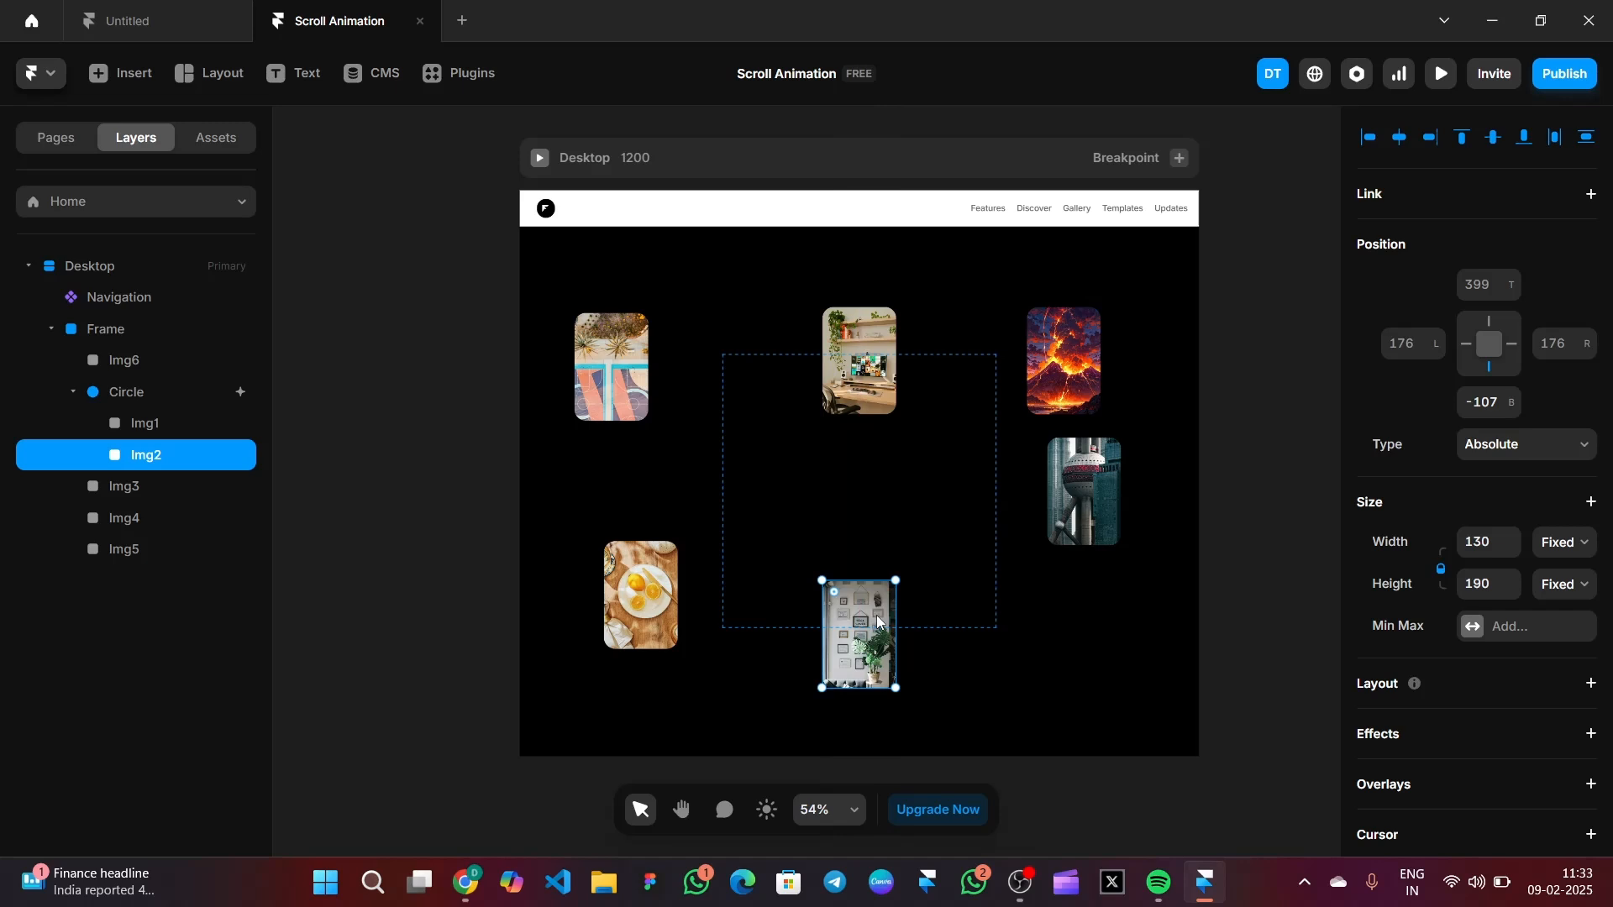
Step: Nest Img3 inside Circle, place the tower card on its right edge and rotate it to about 102°
{"action": "left_click_drag", "start_coordinate": [166, 487], "coordinate": [168, 473]}
{"action": "left_click_drag", "start_coordinate": [1103, 495], "coordinate": [1009, 489]}
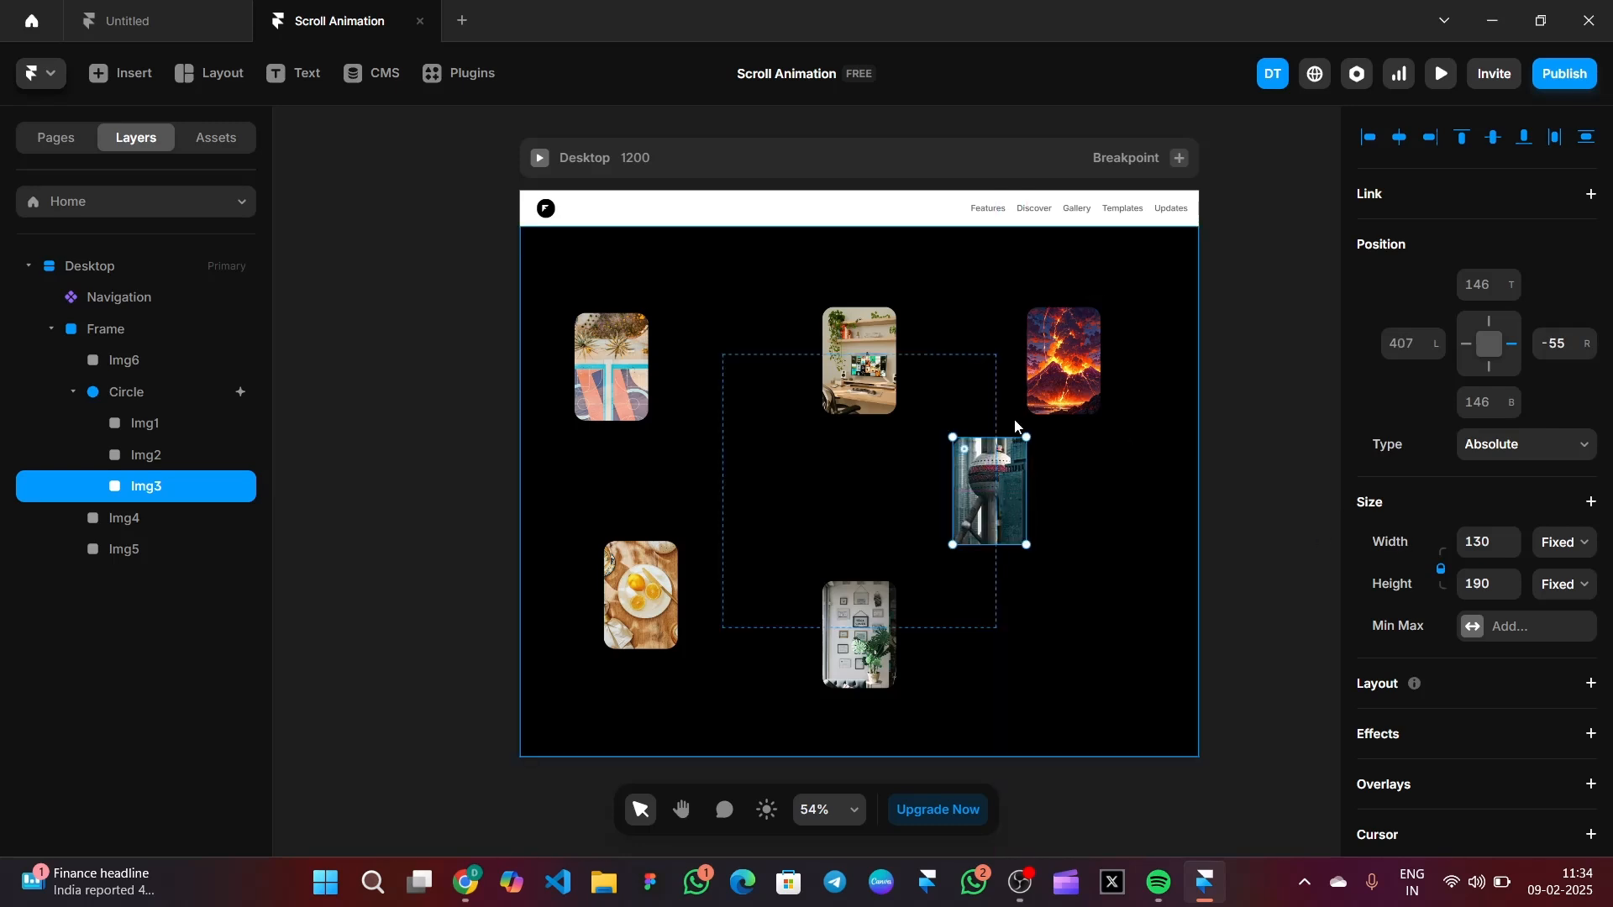
{"action": "left_click_drag", "start_coordinate": [1027, 427], "coordinate": [1017, 526]}
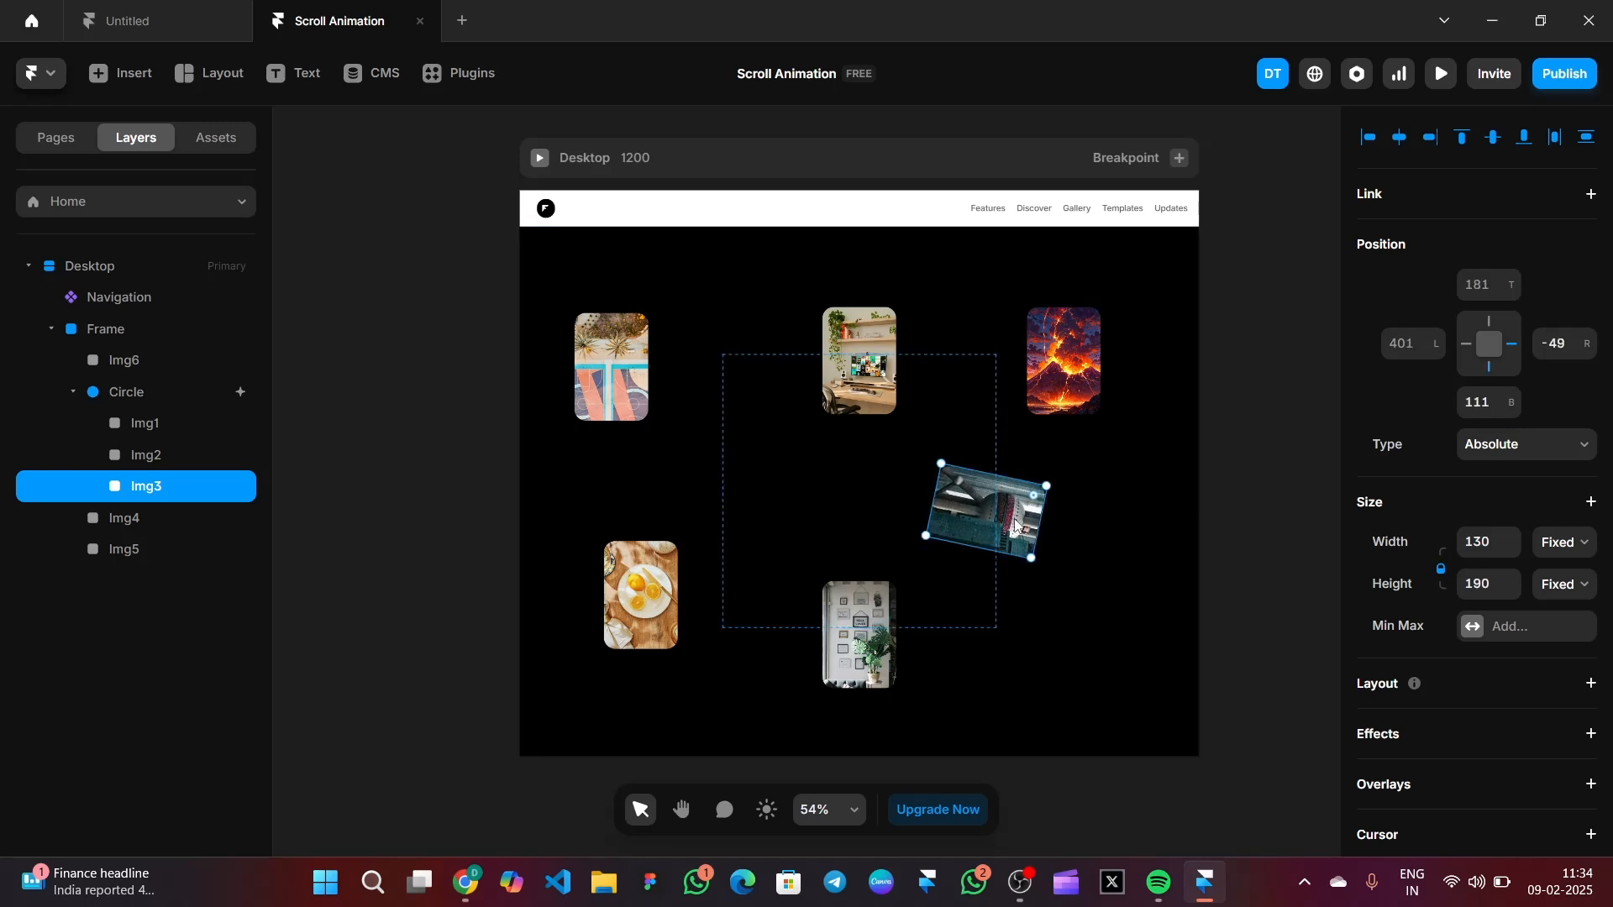
Step: Nest Img4 inside Circle, place the coral-and-turquoise card on the left edge and tilt it counter-clockwise
{"action": "left_click", "coordinate": [594, 400]}
{"action": "left_click_drag", "start_coordinate": [167, 508], "coordinate": [169, 505]}
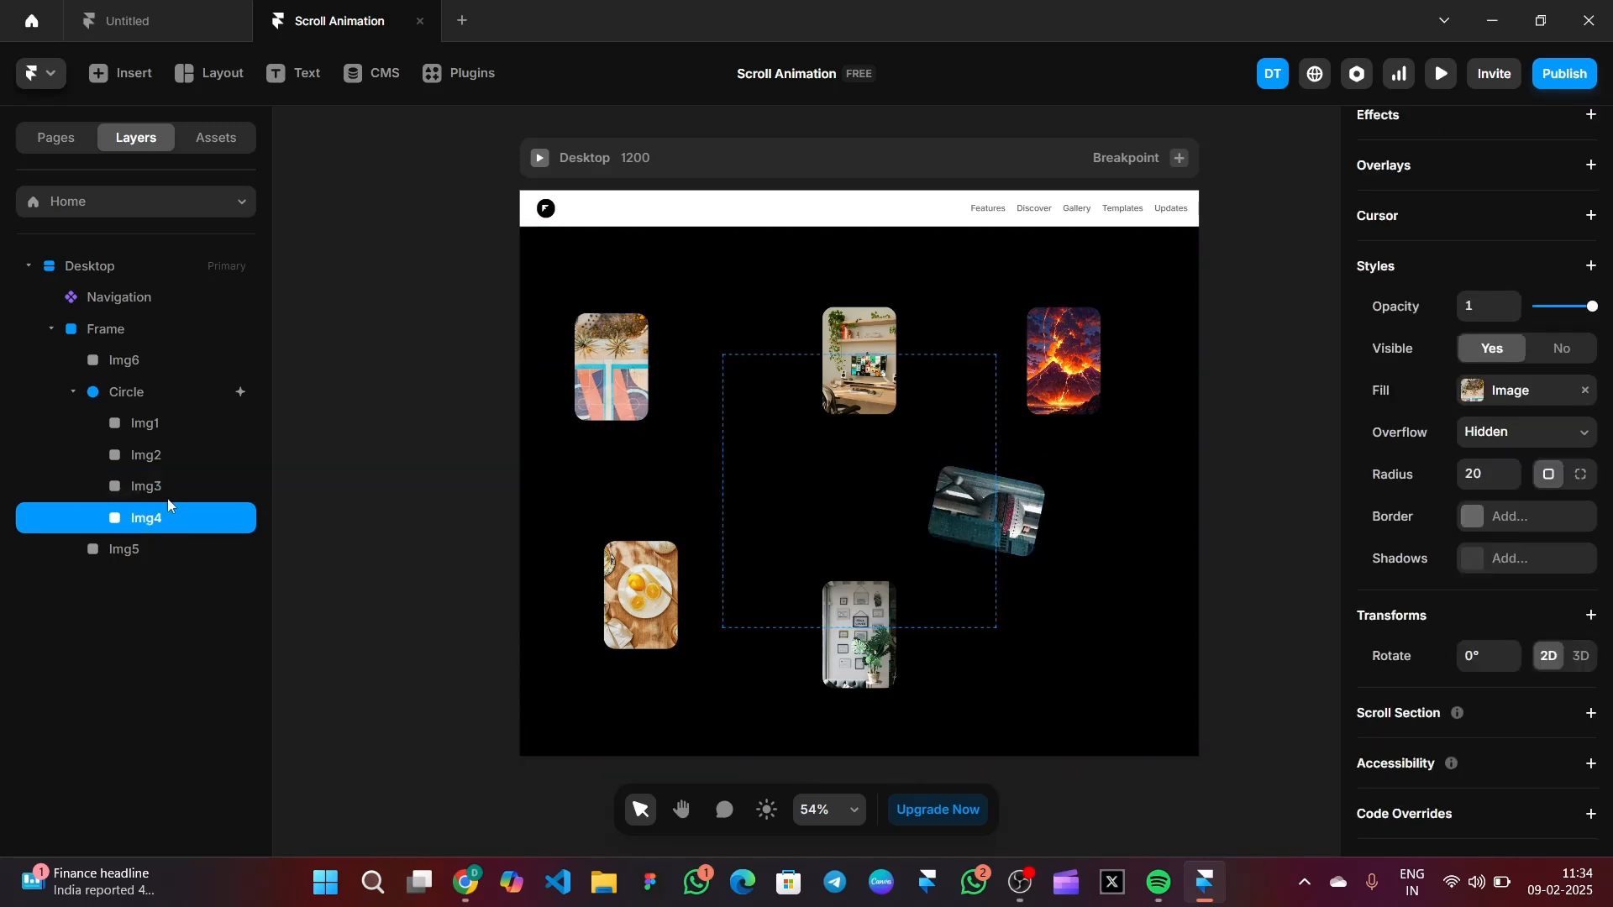
{"action": "left_click_drag", "start_coordinate": [626, 363], "coordinate": [724, 416]}
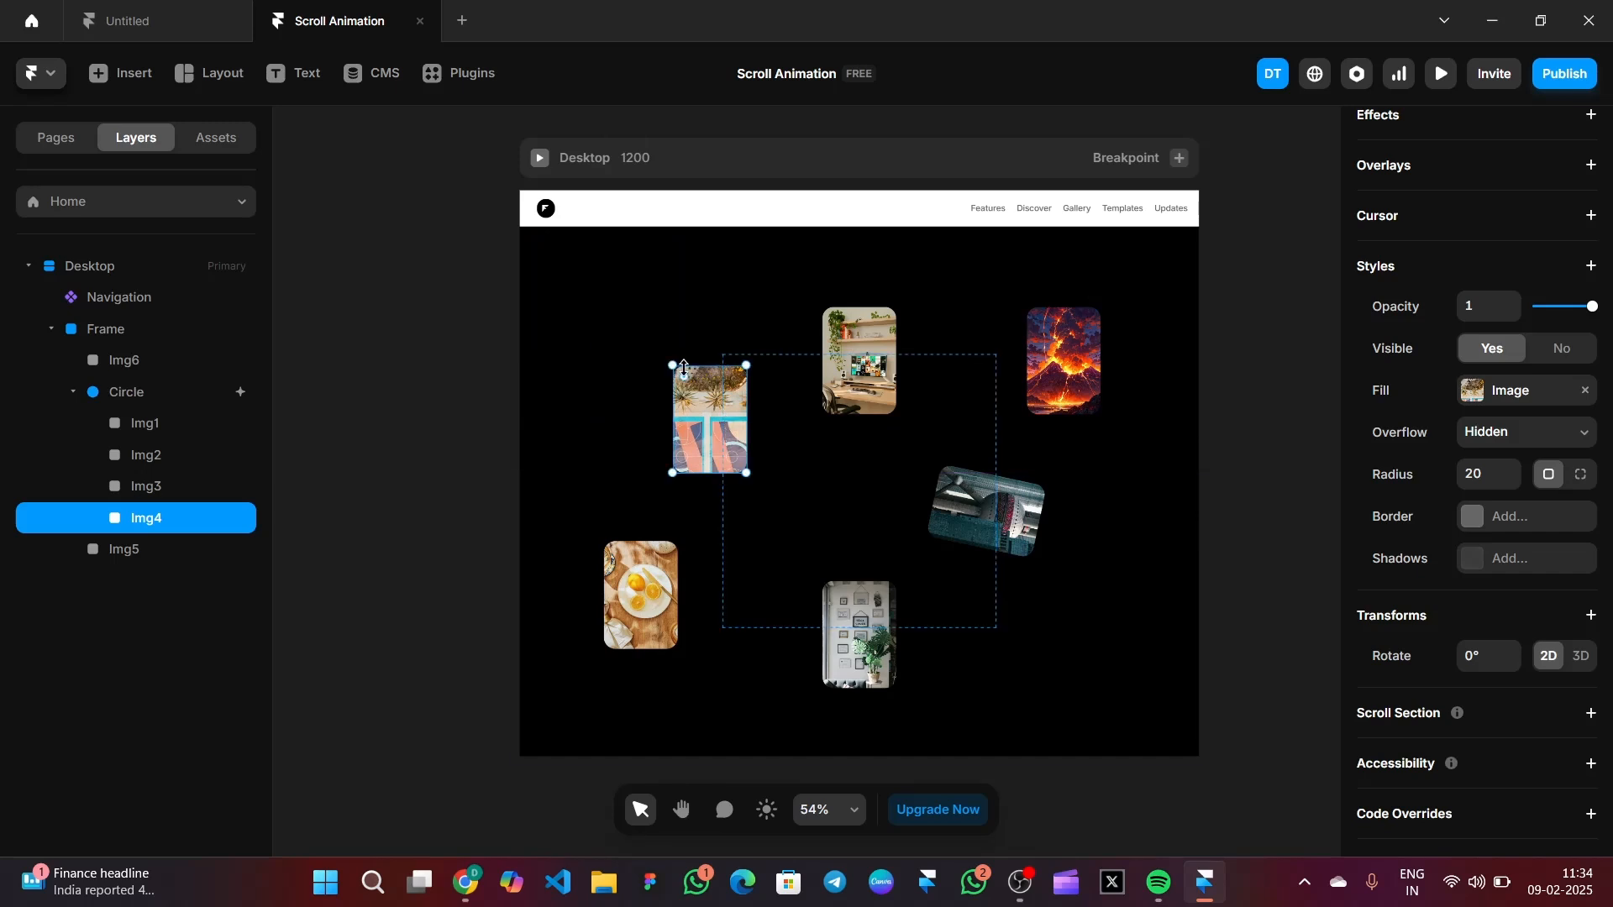
{"action": "left_click_drag", "start_coordinate": [666, 354], "coordinate": [648, 437]}
Step: Rotate the coral-and-turquoise card to about -70° and shift it slightly inward, and rotate the tower card to about 108°
{"action": "left_click", "coordinate": [984, 511]}
{"action": "scroll", "coordinate": [1418, 571], "scroll_direction": "down", "scroll_amount": 5}
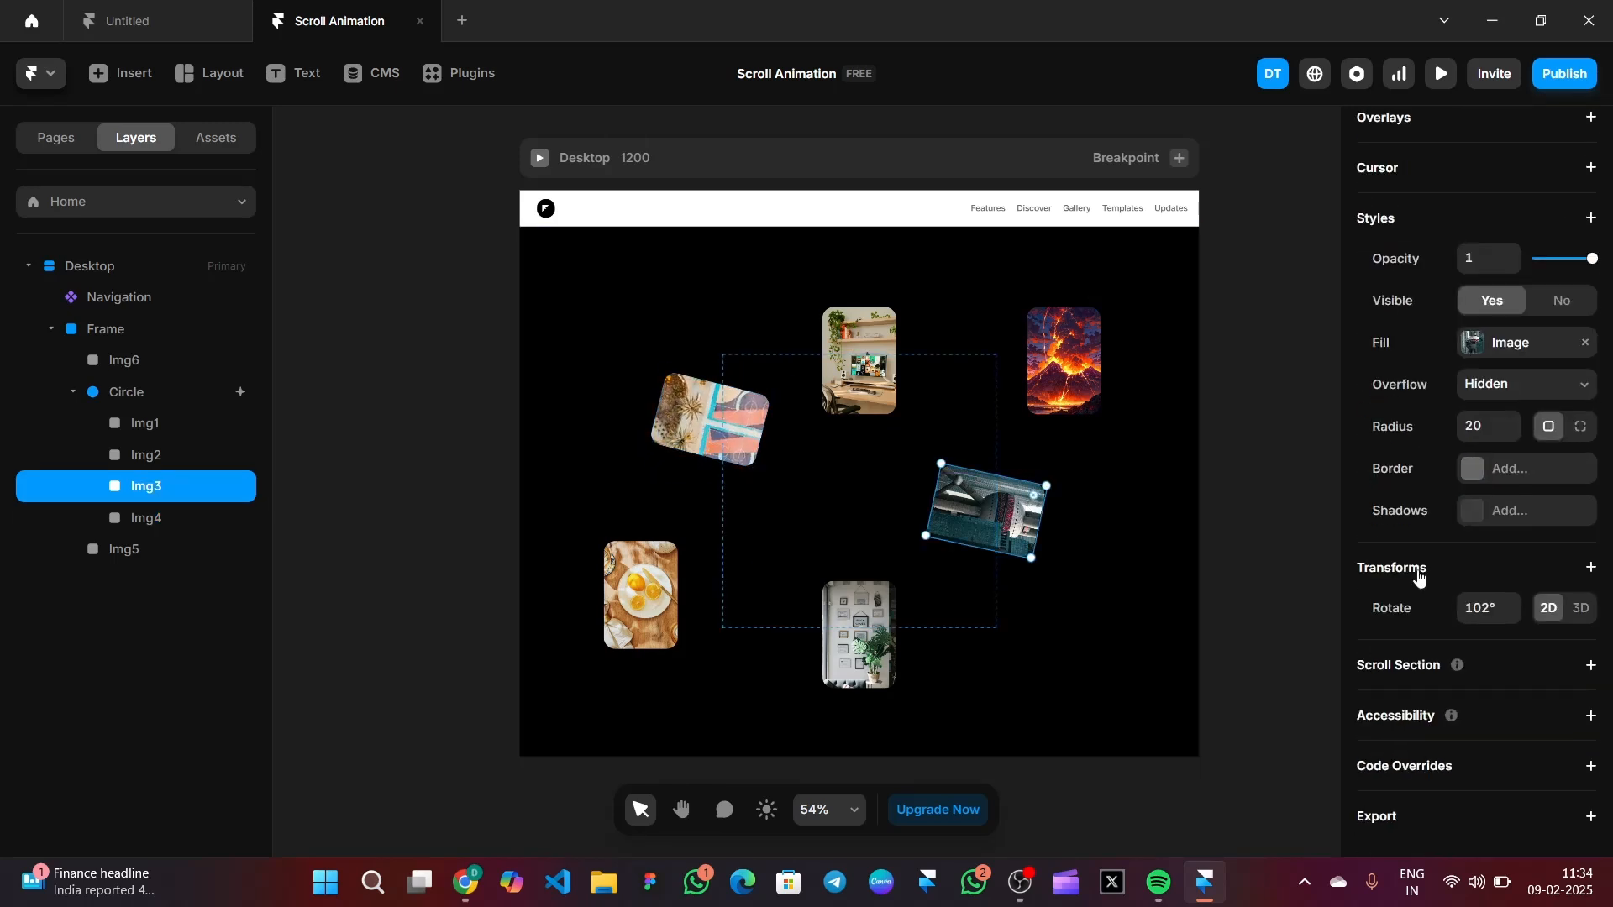
{"action": "left_click", "coordinate": [710, 417]}
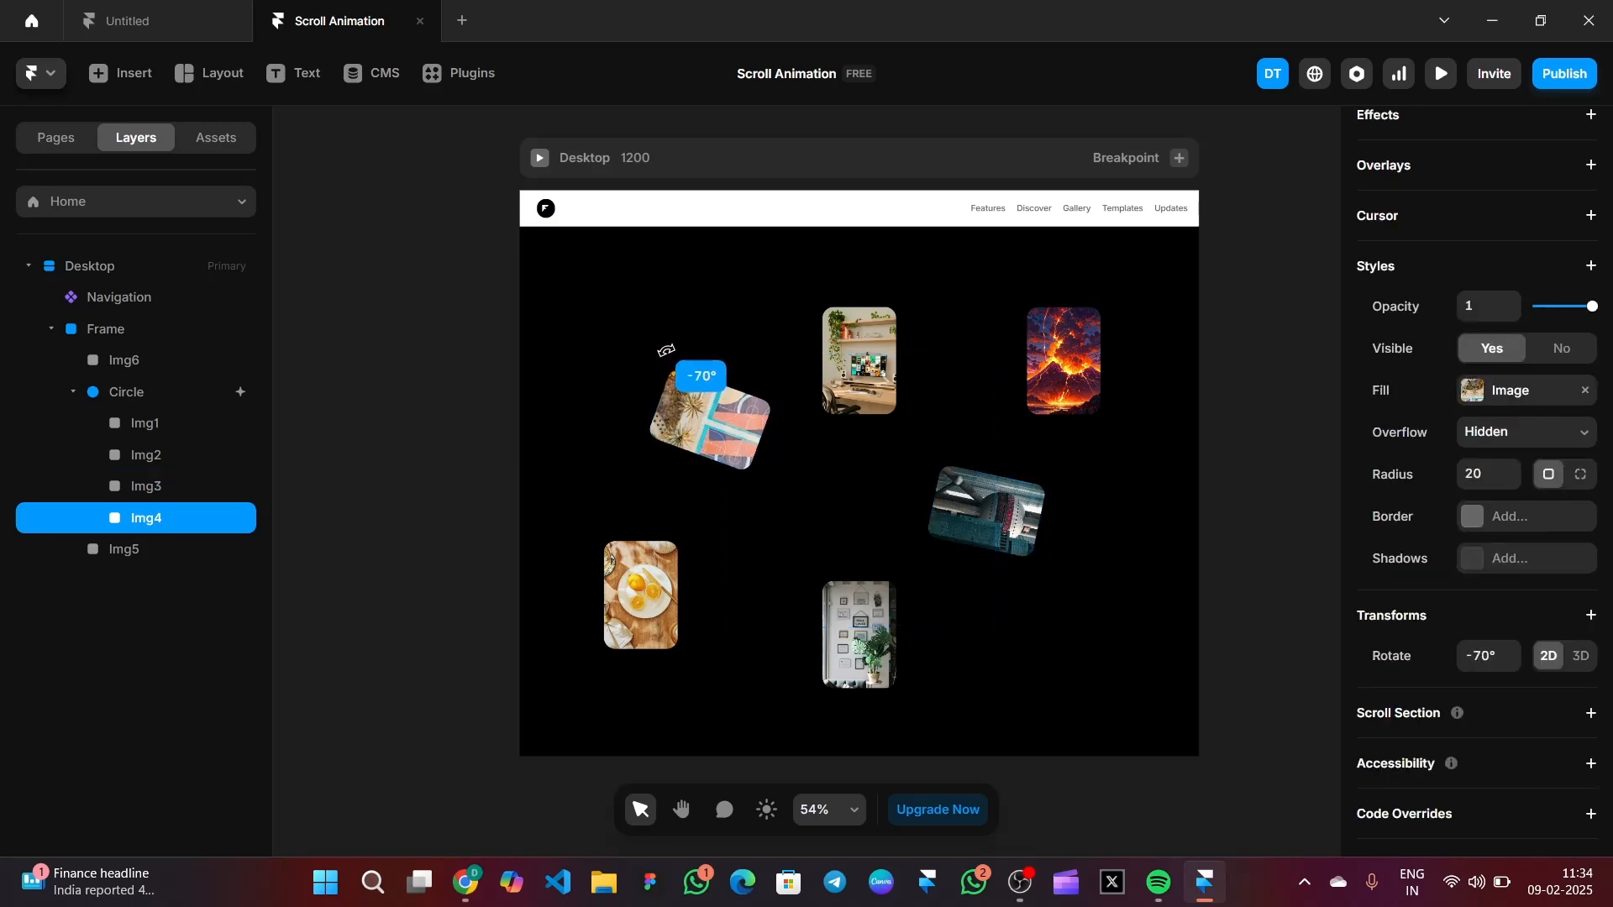
{"action": "left_click_drag", "start_coordinate": [684, 416], "coordinate": [701, 436]}
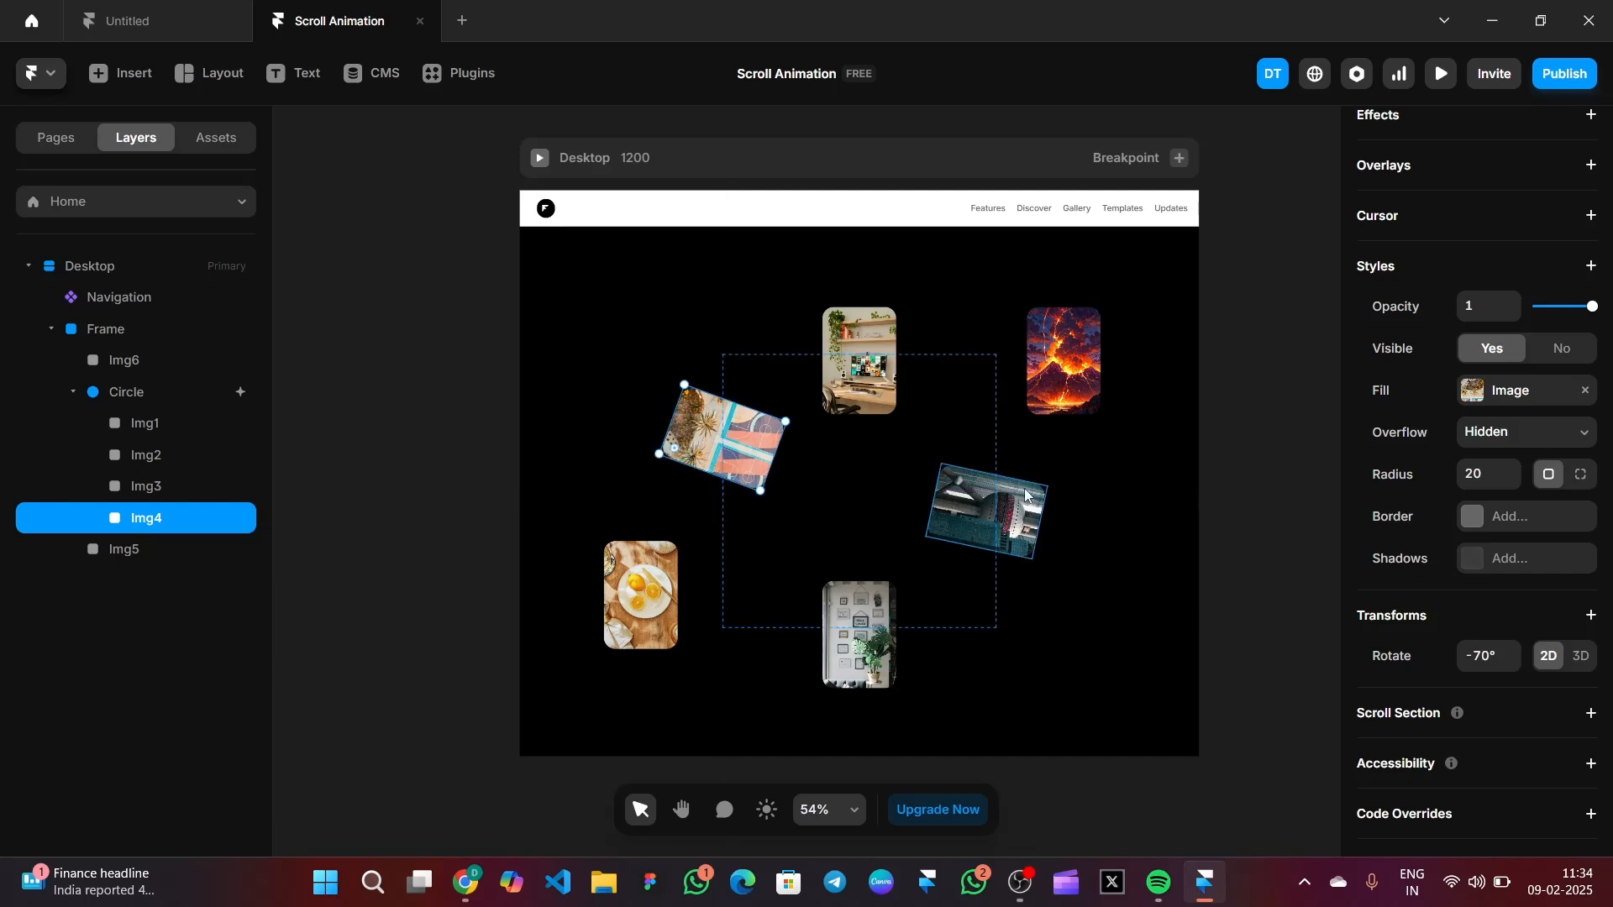
{"action": "left_click", "coordinate": [1029, 502]}
{"action": "mouse_move", "coordinate": [1030, 503]}
{"action": "left_mouse_down"}
{"action": "mouse_move", "coordinate": [1030, 519]}
{"action": "mouse_move", "coordinate": [1059, 499]}
{"action": "left_mouse_up"}
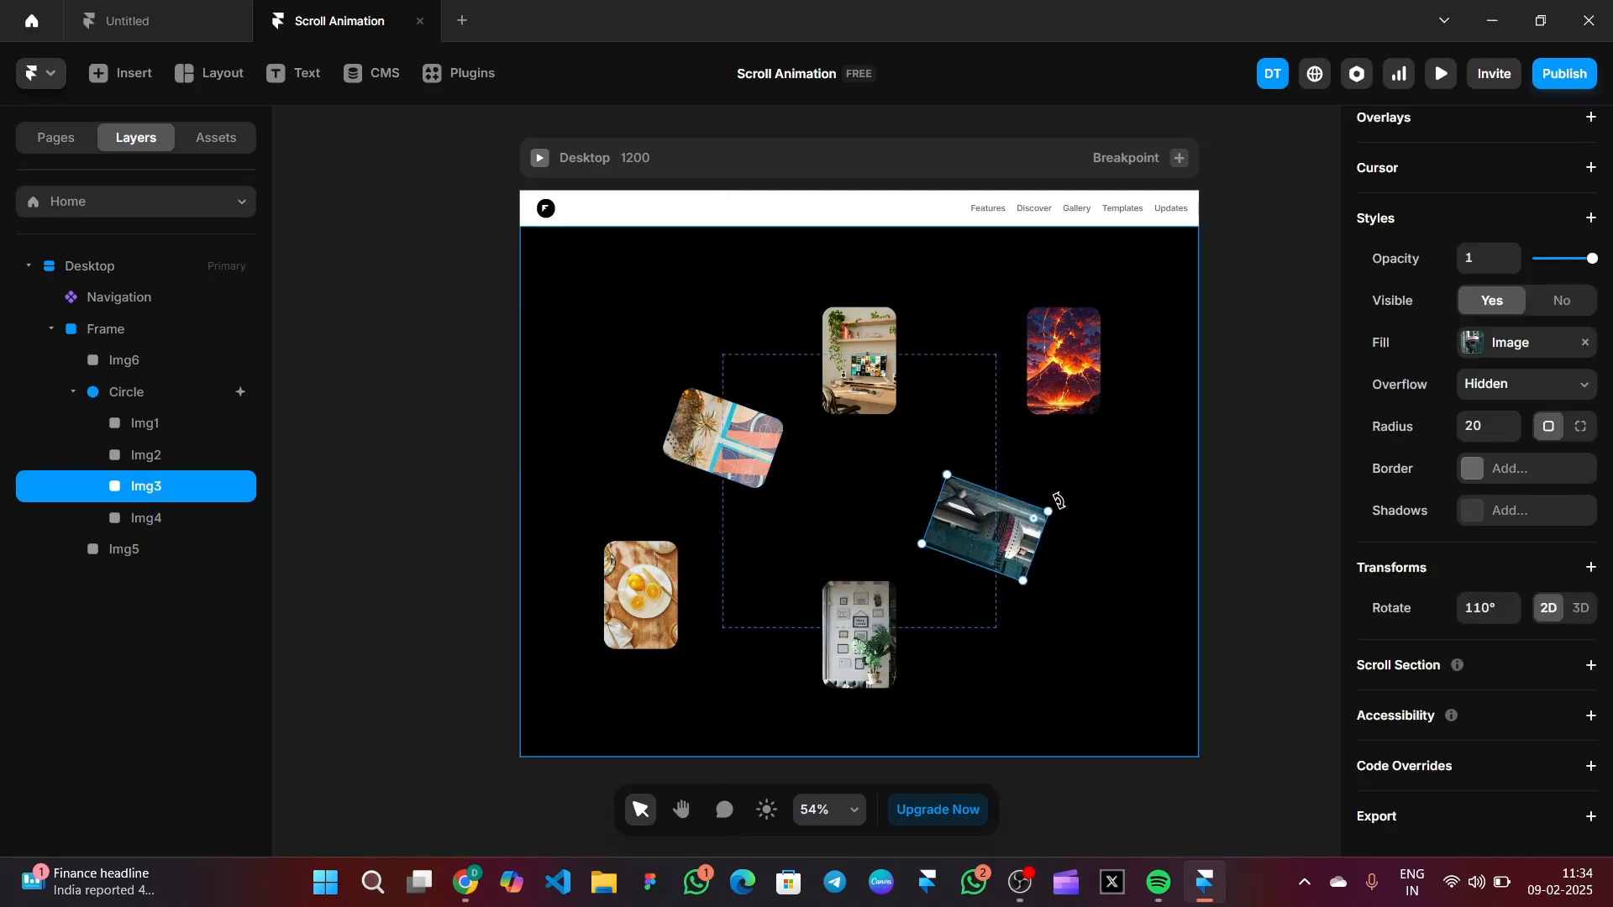
{"action": "left_click", "coordinate": [744, 436]}
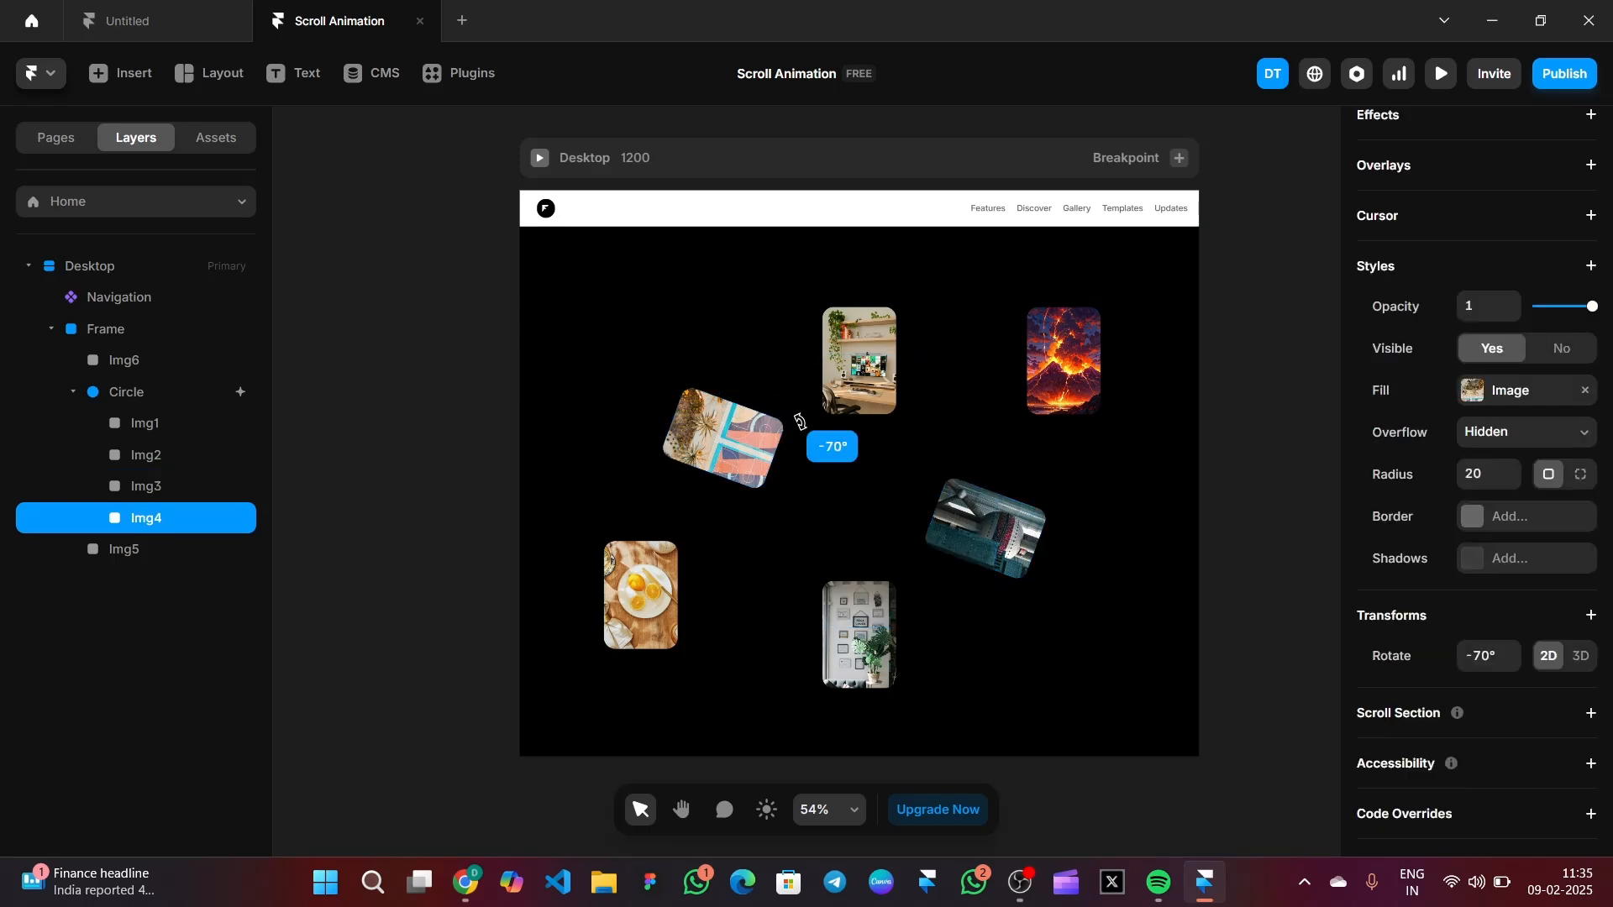
{"action": "left_click", "coordinate": [1011, 548]}
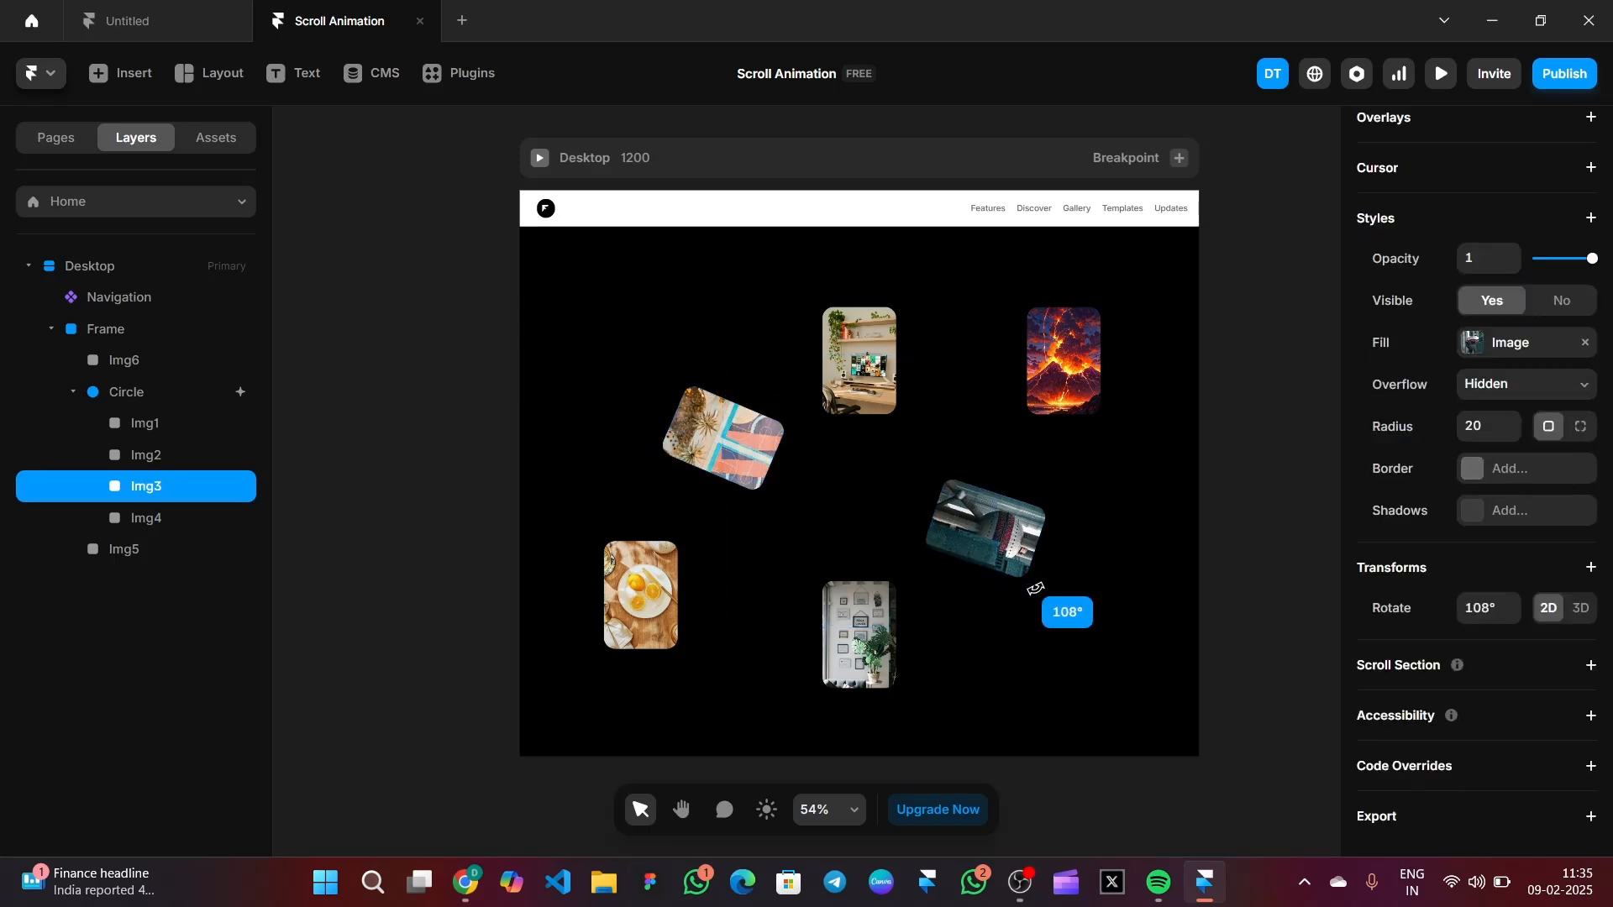
Step: Nest Img5 inside Circle, place the volcano card at the ring's upper right rotated about 39°, and lower the tower card slightly
{"action": "left_click", "coordinate": [643, 584]}
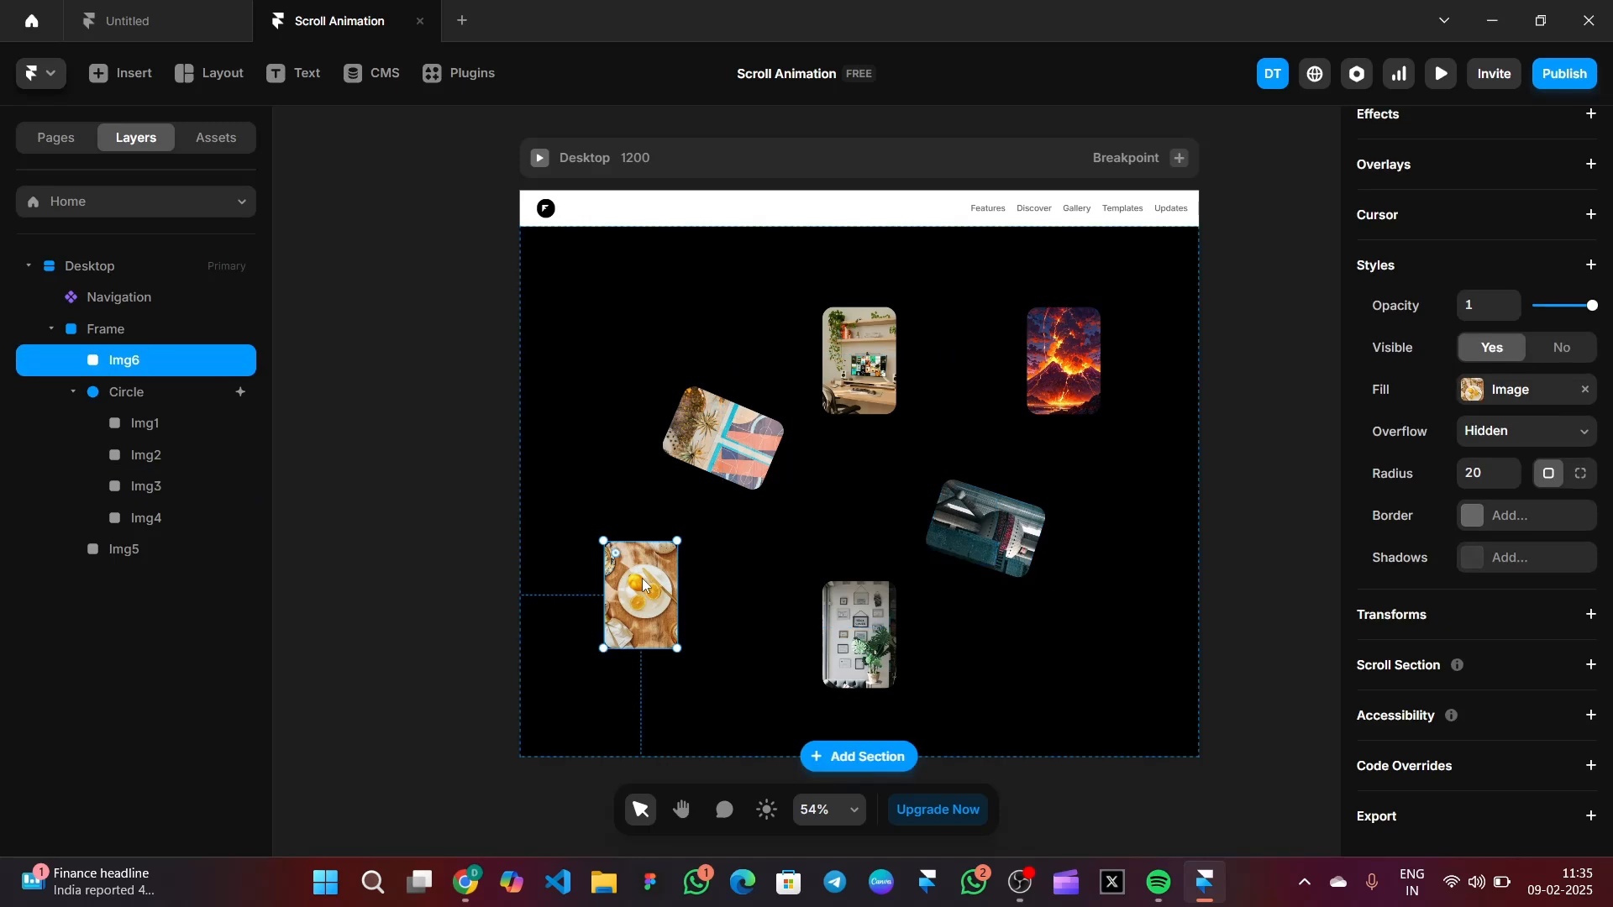
{"action": "left_click", "coordinate": [153, 551]}
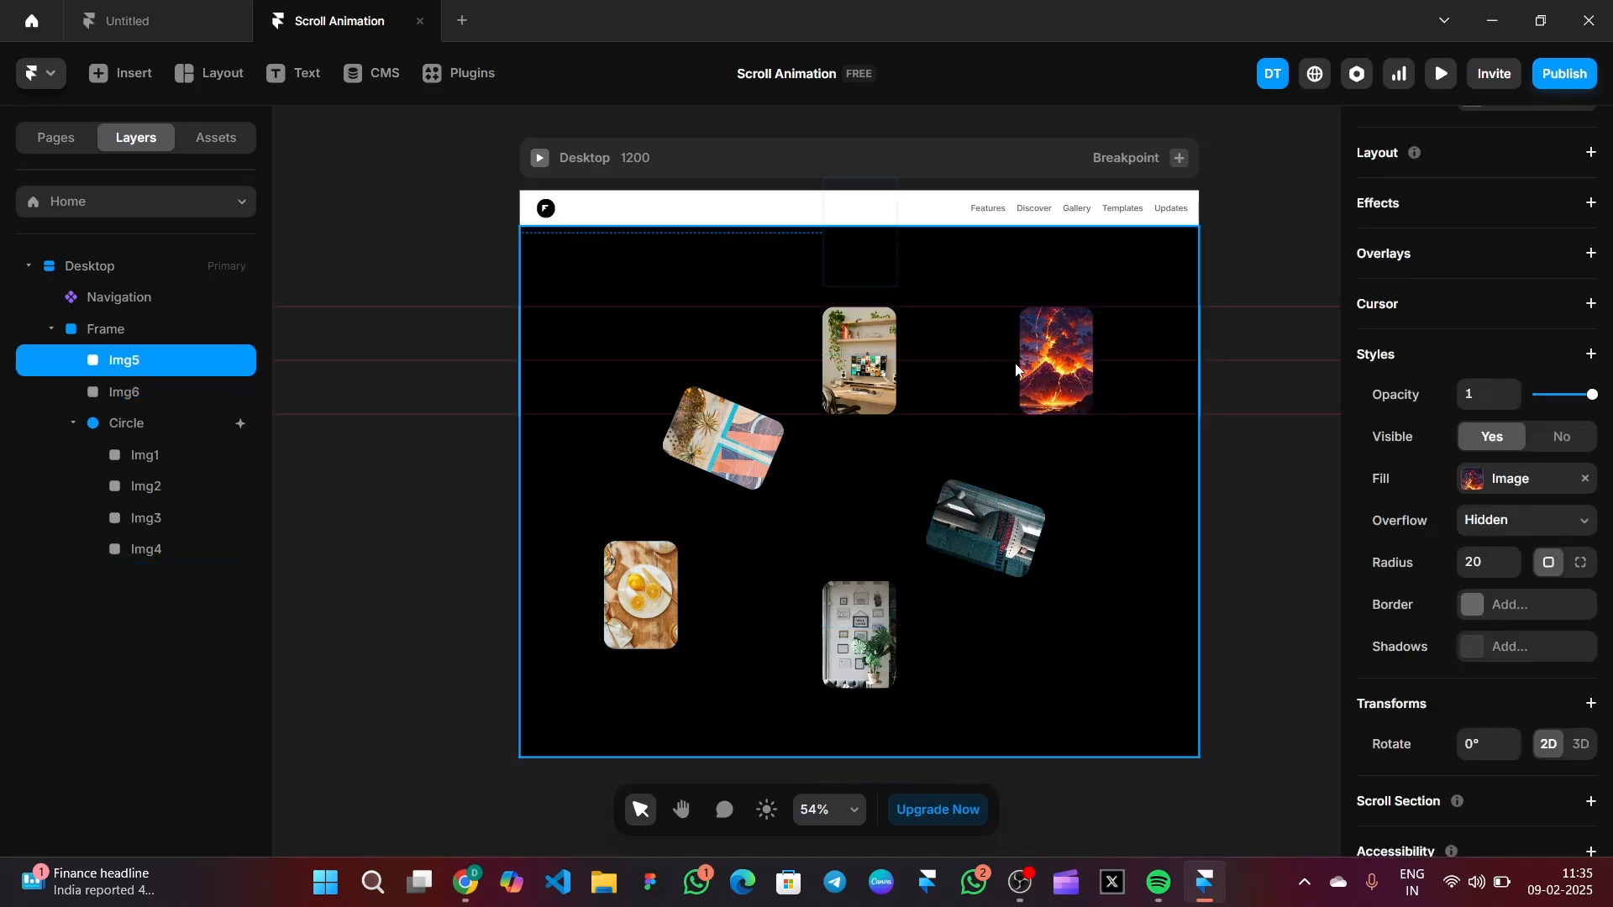
{"action": "left_click_drag", "start_coordinate": [1052, 314], "coordinate": [1090, 348]}
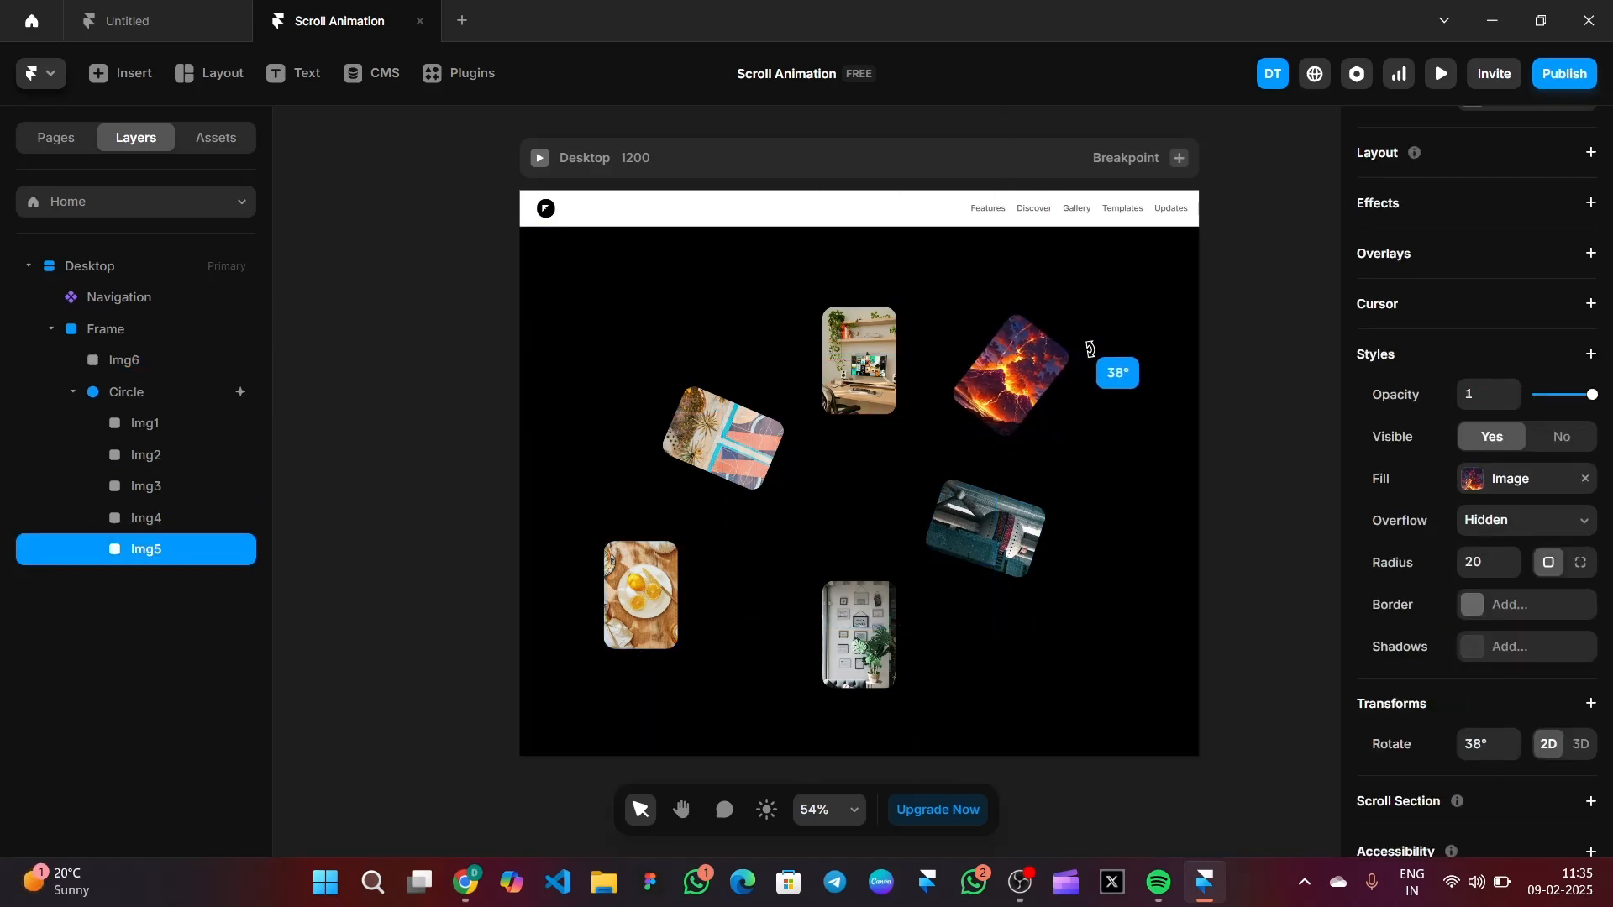
{"action": "left_click_drag", "start_coordinate": [1023, 534], "coordinate": [1022, 551]}
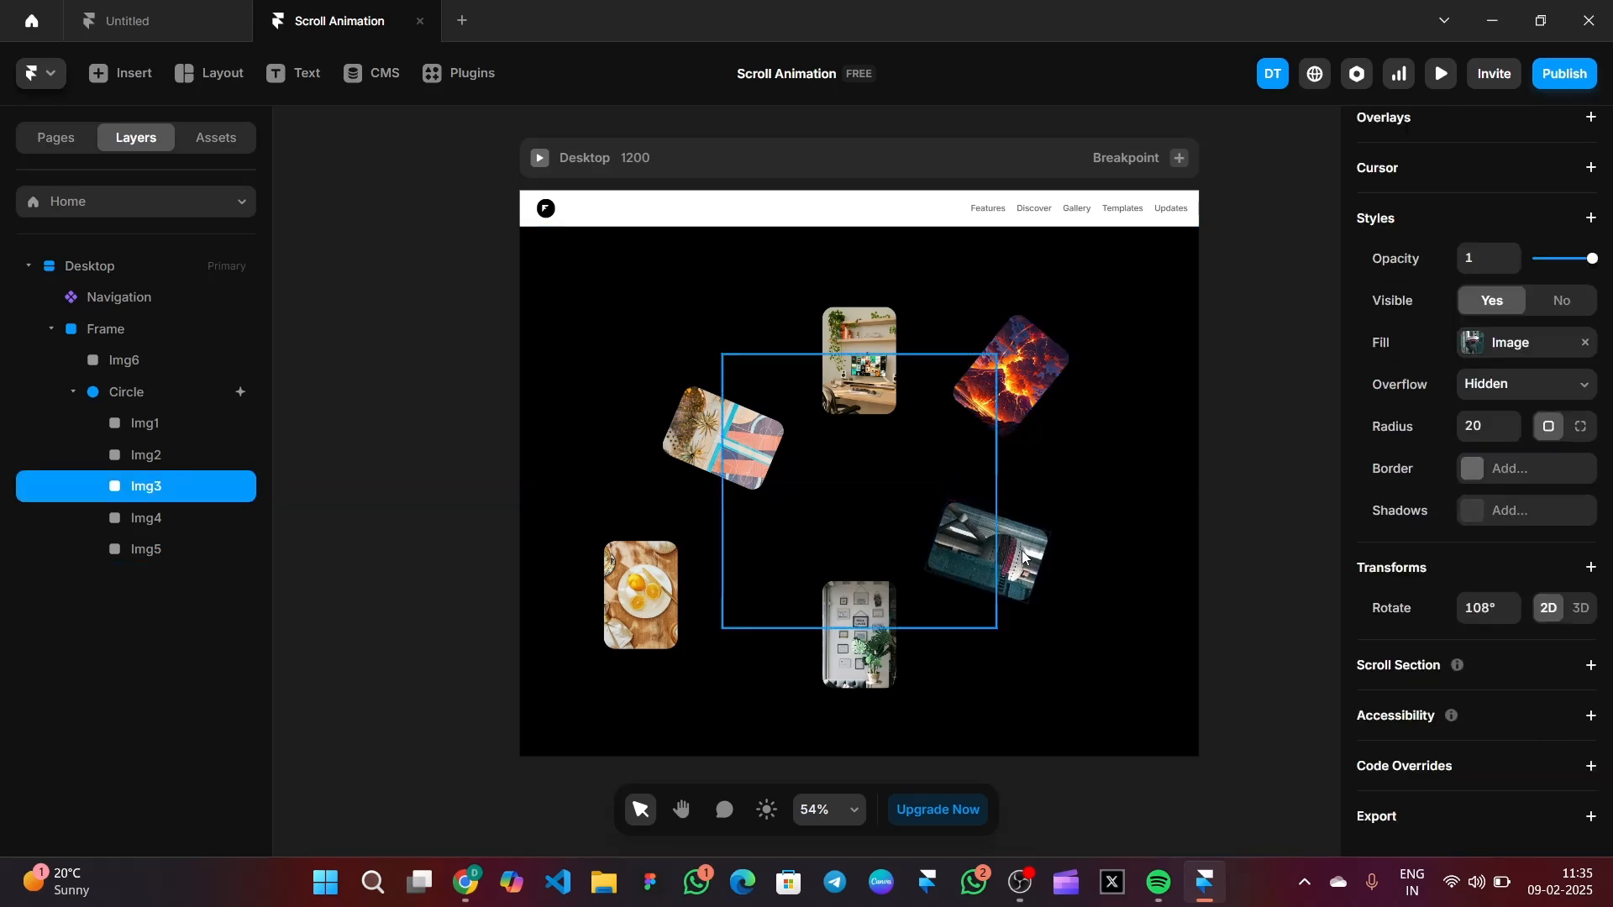
{"action": "left_click", "coordinate": [1016, 404]}
{"action": "left_click_drag", "start_coordinate": [1017, 403], "coordinate": [991, 426]}
Step: Nest Img6 inside Circle, place the plate card at the ring's lower left and tilt it to follow the ring
{"action": "left_click_drag", "start_coordinate": [129, 360], "coordinate": [149, 551]}
{"action": "left_click_drag", "start_coordinate": [630, 589], "coordinate": [706, 597]}
{"action": "left_click_drag", "start_coordinate": [676, 668], "coordinate": [695, 598]}
Step: Lower the tower card a little more and adjust the volcano card's position and tilt to even out the ring
{"action": "left_click", "coordinate": [996, 580]}
{"action": "left_click_drag", "start_coordinate": [1008, 571], "coordinate": [1022, 590]}
{"action": "double_click", "coordinate": [1023, 589]}
{"action": "left_click", "coordinate": [1009, 382]}
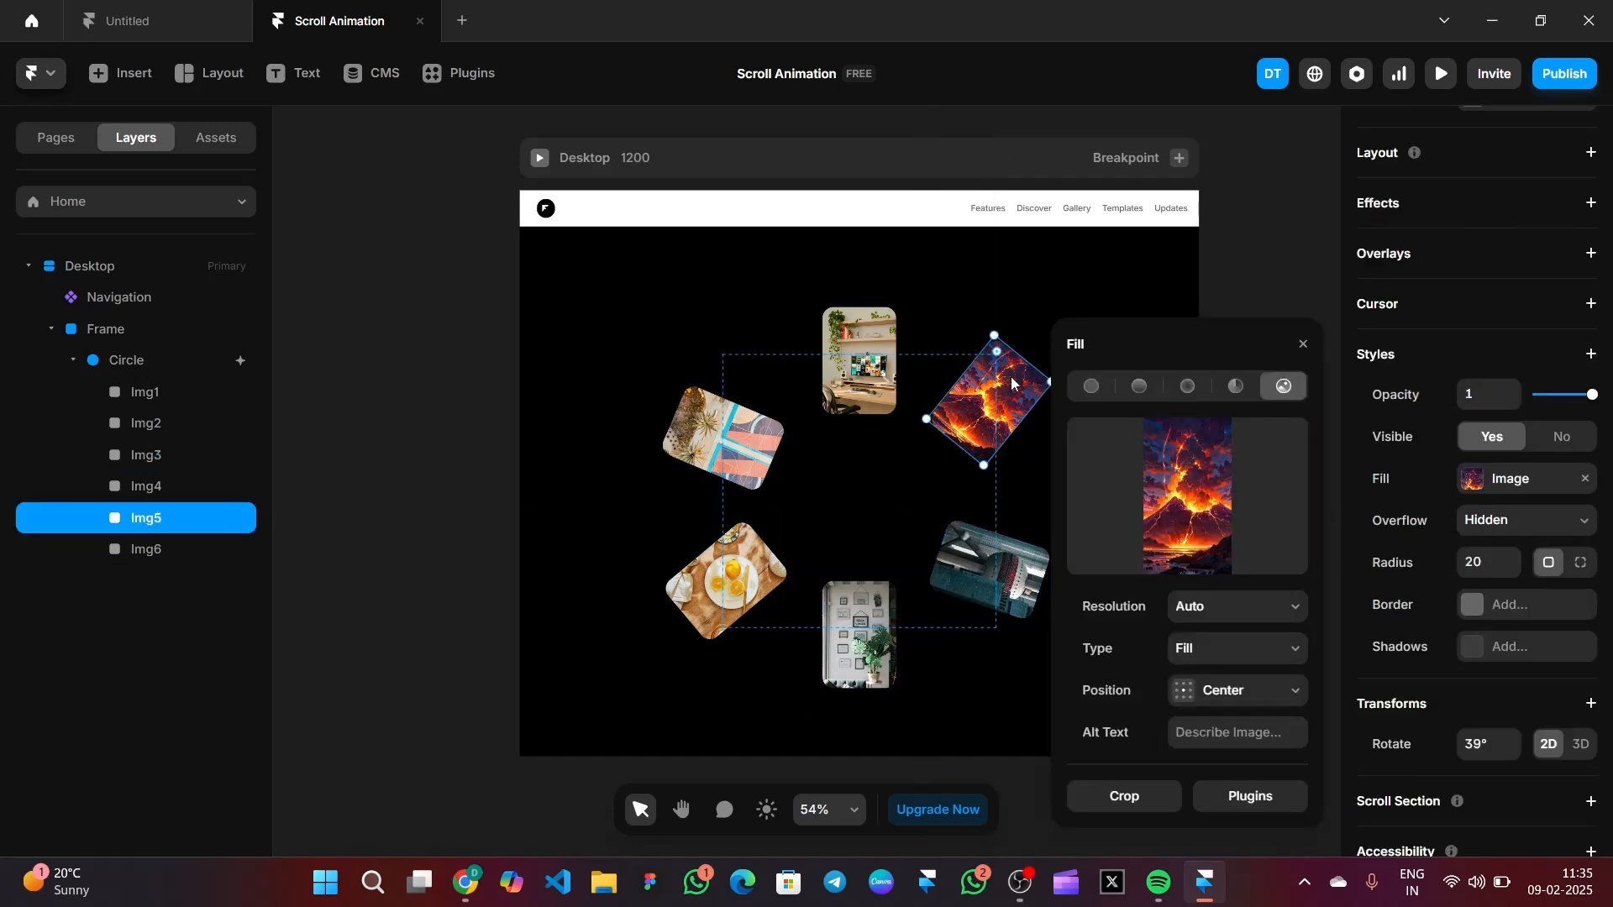
{"action": "left_click", "coordinate": [1303, 343]}
{"action": "left_click_drag", "start_coordinate": [1019, 408], "coordinate": [1008, 418]}
{"action": "mouse_move", "coordinate": [1016, 412]}
{"action": "left_mouse_down"}
{"action": "mouse_move", "coordinate": [1069, 371]}
{"action": "mouse_move", "coordinate": [1076, 386]}
{"action": "mouse_move", "coordinate": [1015, 411]}
{"action": "left_mouse_up"}
Step: Rotate the coral-and-turquoise card to about -65° and fine-tune the tilt of the tower and volcano cards
{"action": "left_click", "coordinate": [693, 433]}
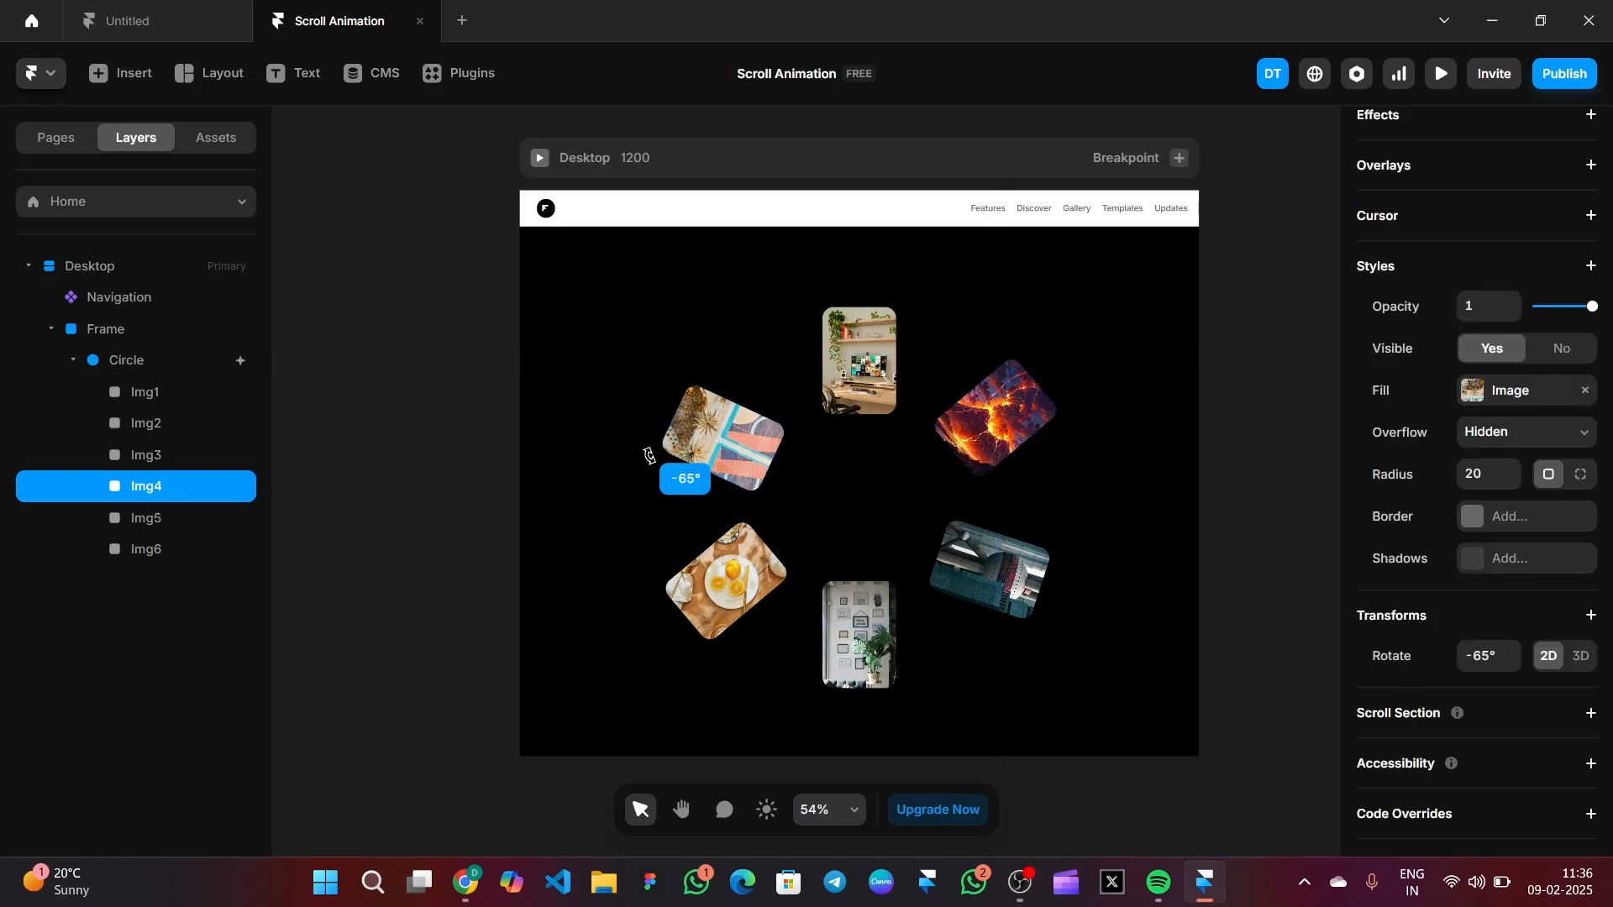
{"action": "left_click_drag", "start_coordinate": [648, 454], "coordinate": [648, 454]}
{"action": "left_click", "coordinate": [1036, 574]}
{"action": "left_click_drag", "start_coordinate": [1036, 629], "coordinate": [1034, 638]}
{"action": "left_click", "coordinate": [1033, 421]}
{"action": "left_click_drag", "start_coordinate": [1088, 420], "coordinate": [1073, 422]}
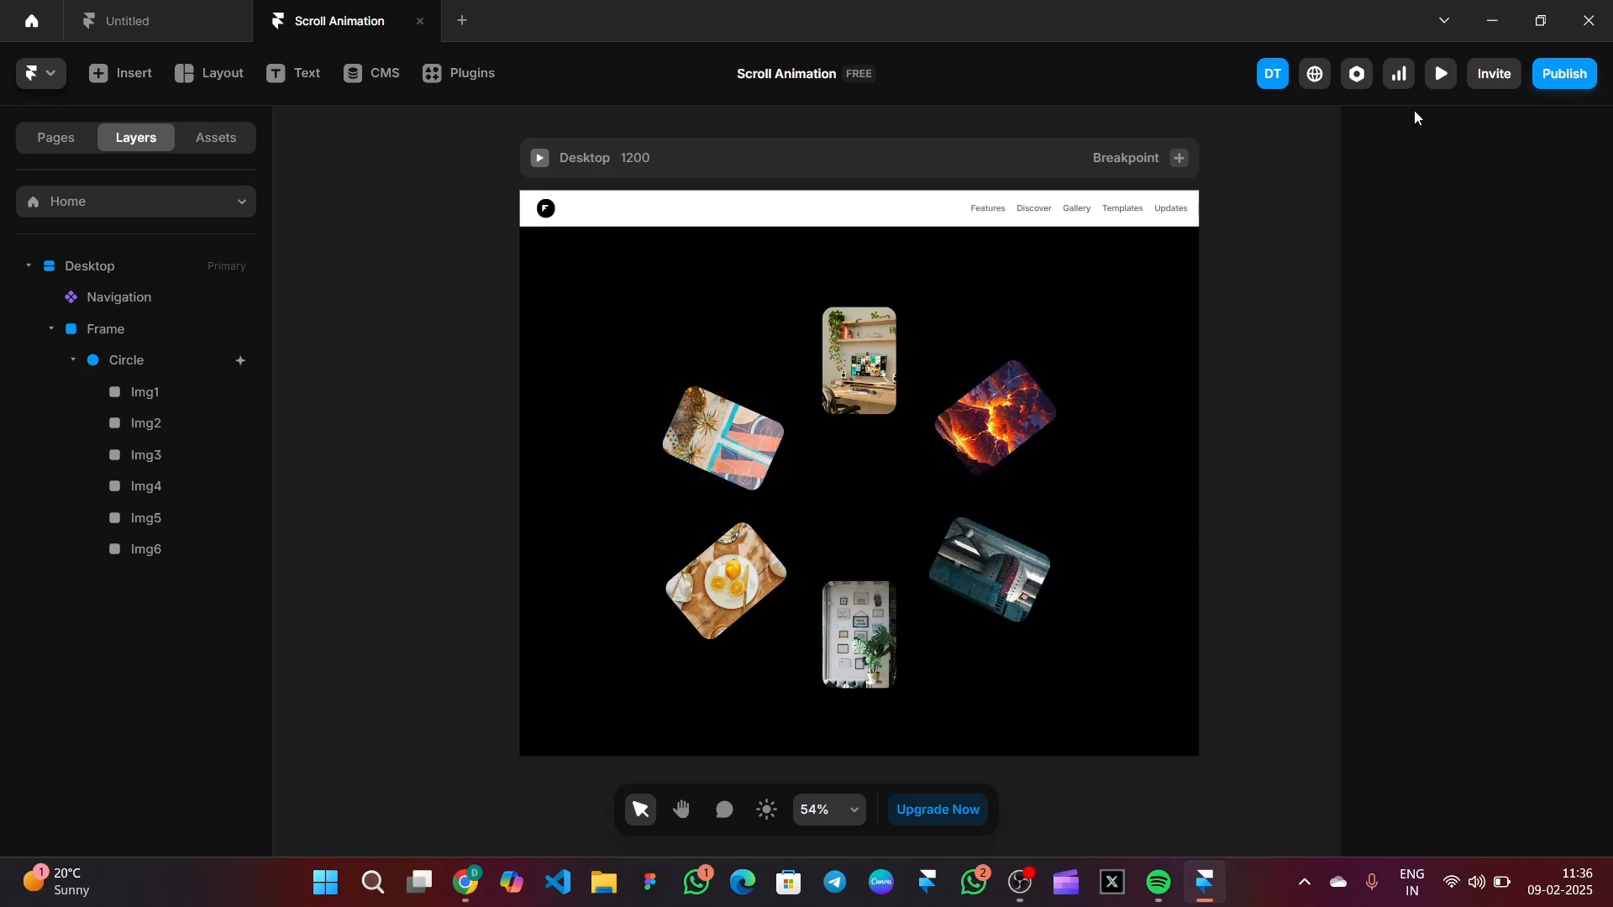
Step: Preview the page to check how the ring of cards rotates
{"action": "left_click", "coordinate": [1441, 73]}
{"action": "scroll", "coordinate": [1120, 418], "scroll_direction": "down", "scroll_amount": 2}
{"action": "scroll", "coordinate": [1120, 419], "scroll_direction": "down", "scroll_amount": 3}
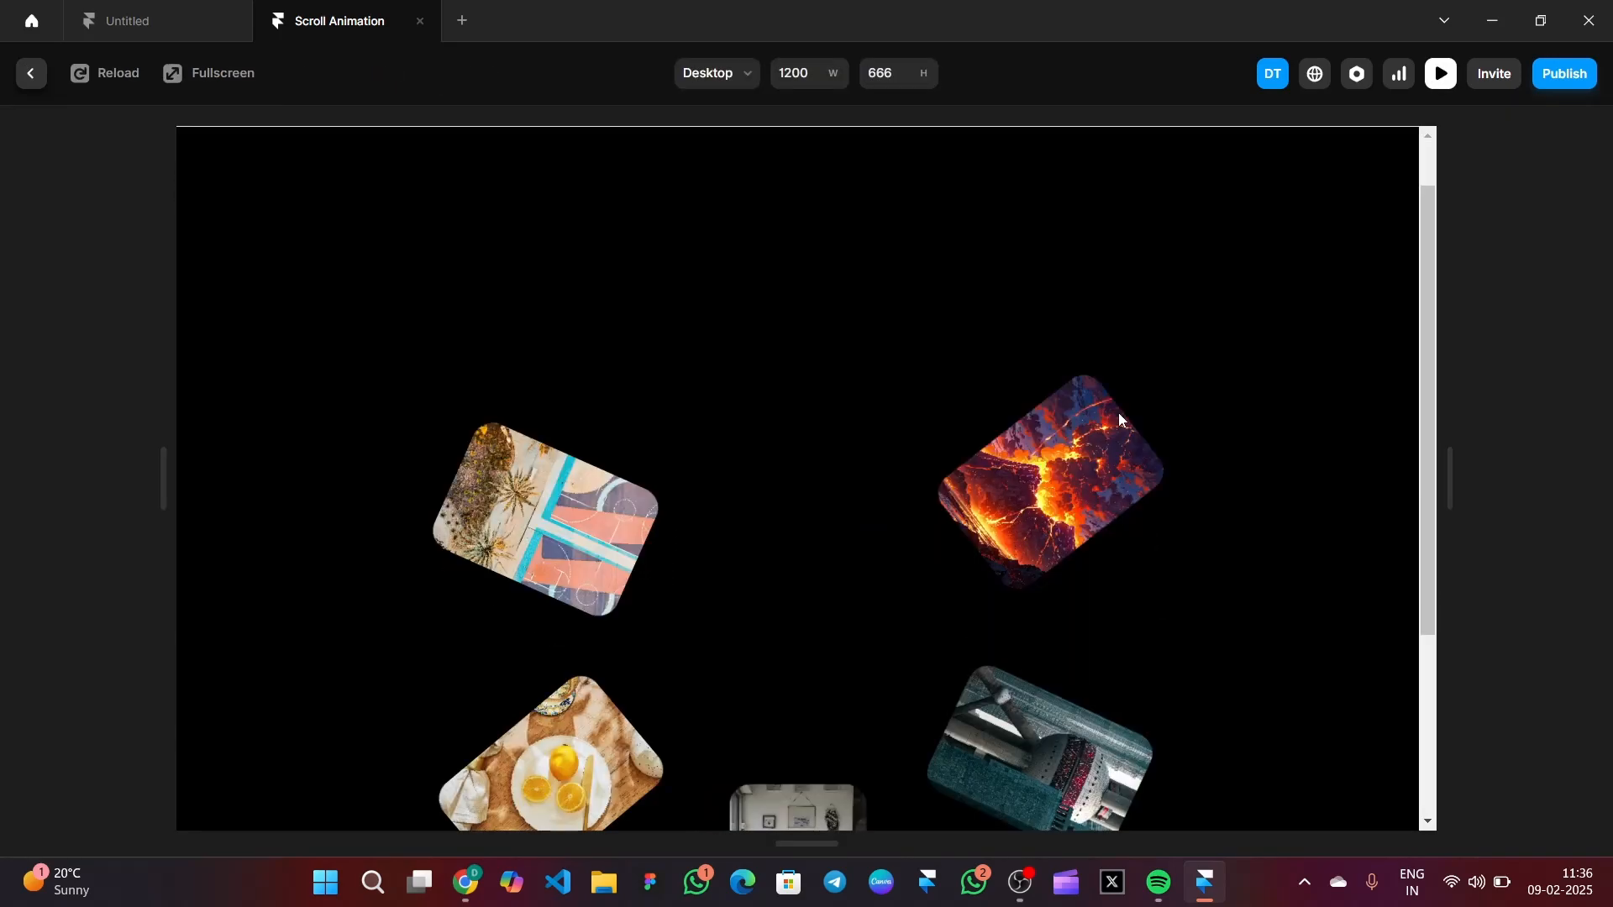
{"action": "left_click", "coordinate": [1441, 76]}
Step: Adjust the ease and time of the transition in Circle's loop effect
{"action": "left_click", "coordinate": [832, 476]}
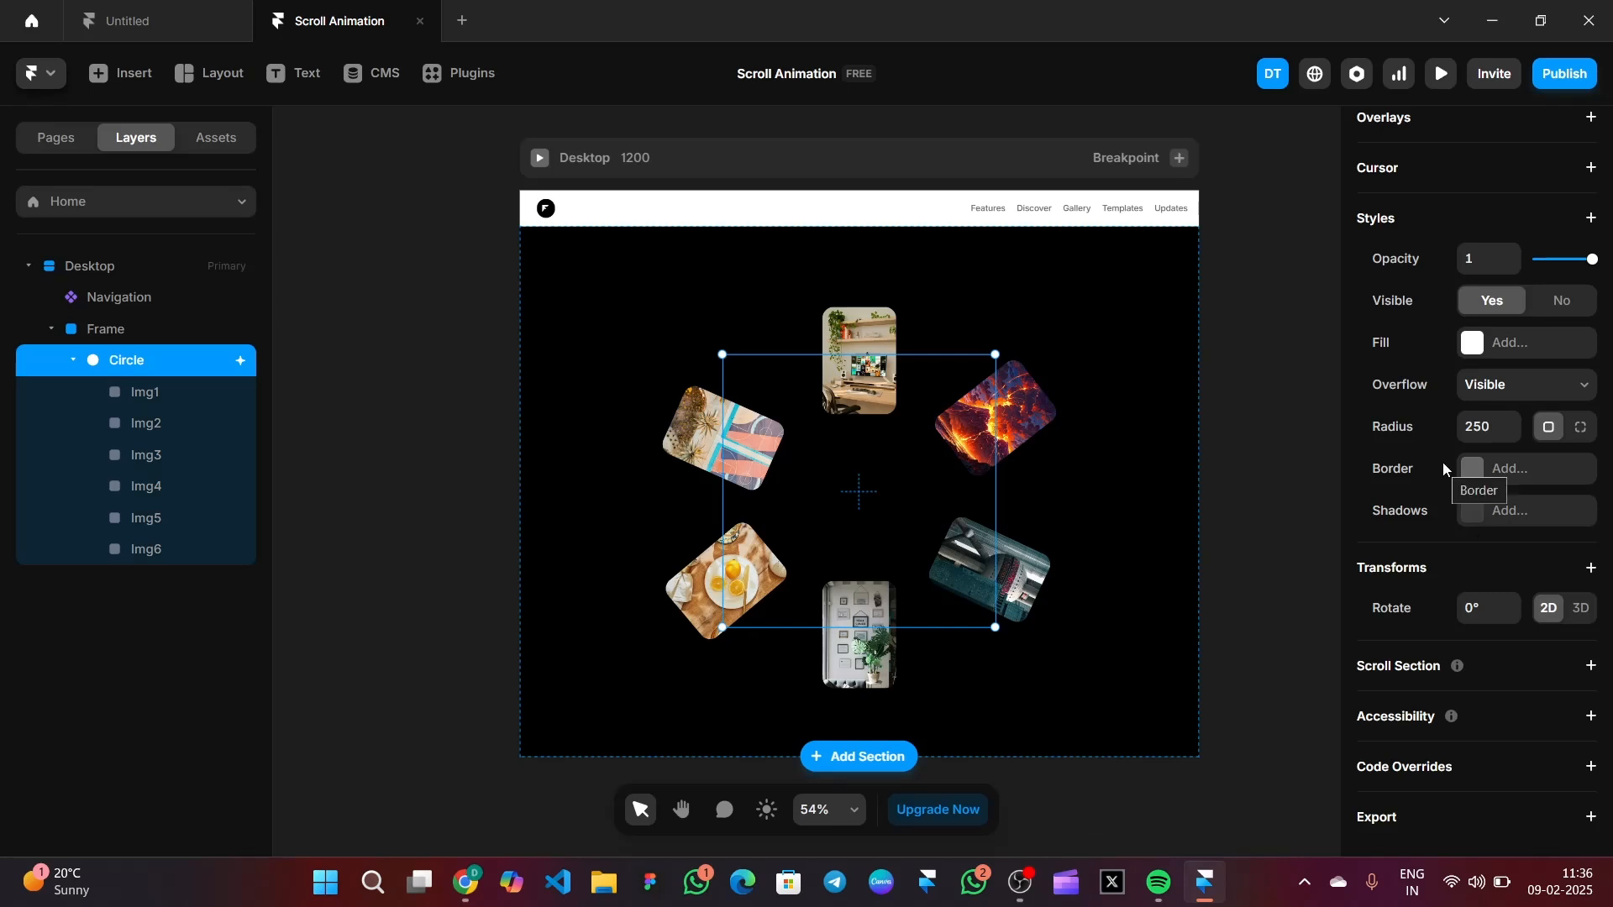
{"action": "scroll", "coordinate": [1443, 462], "scroll_direction": "up", "scroll_amount": 4}
{"action": "left_click", "coordinate": [1482, 369]}
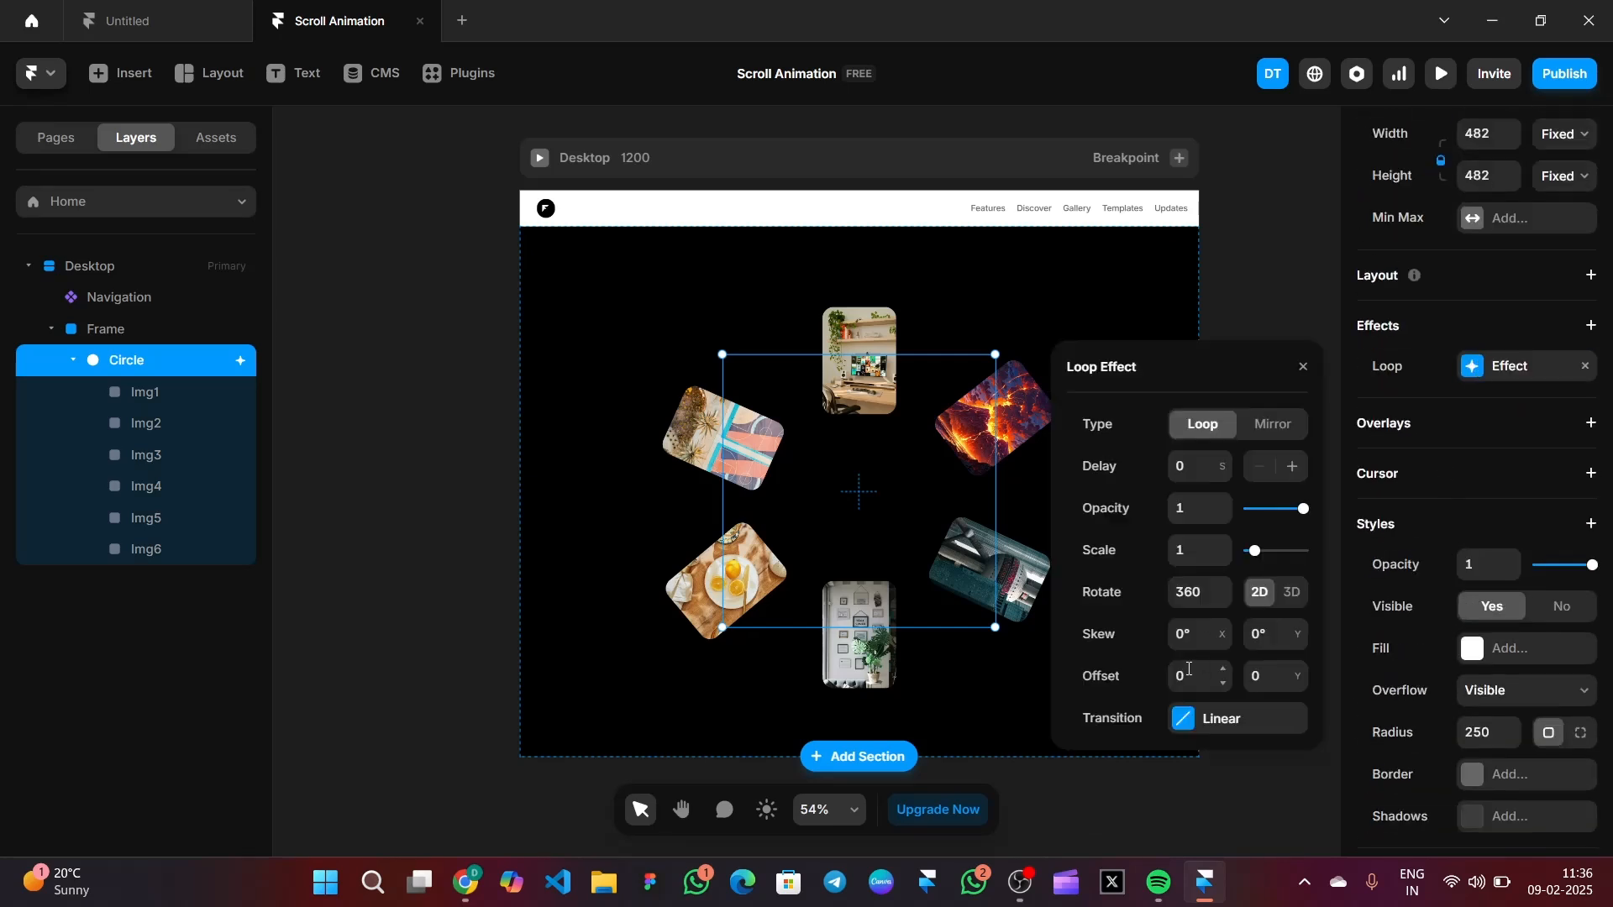
{"action": "left_click", "coordinate": [1188, 720]}
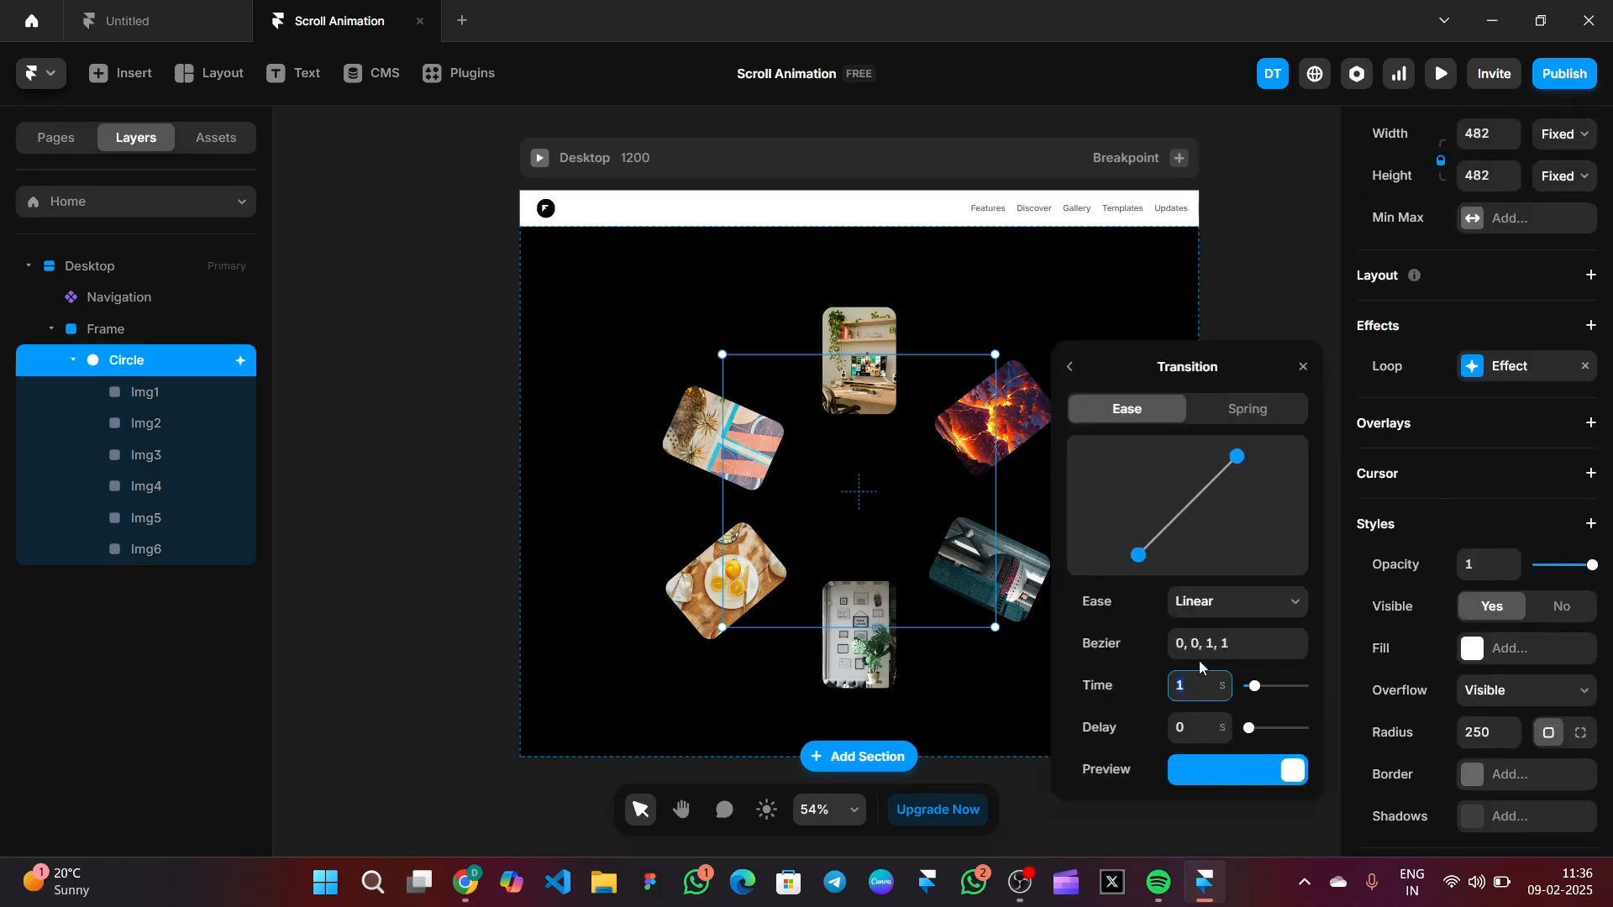
{"action": "left_click", "coordinate": [1228, 603]}
{"action": "left_click", "coordinate": [1193, 628]}
{"action": "left_click", "coordinate": [1303, 369]}
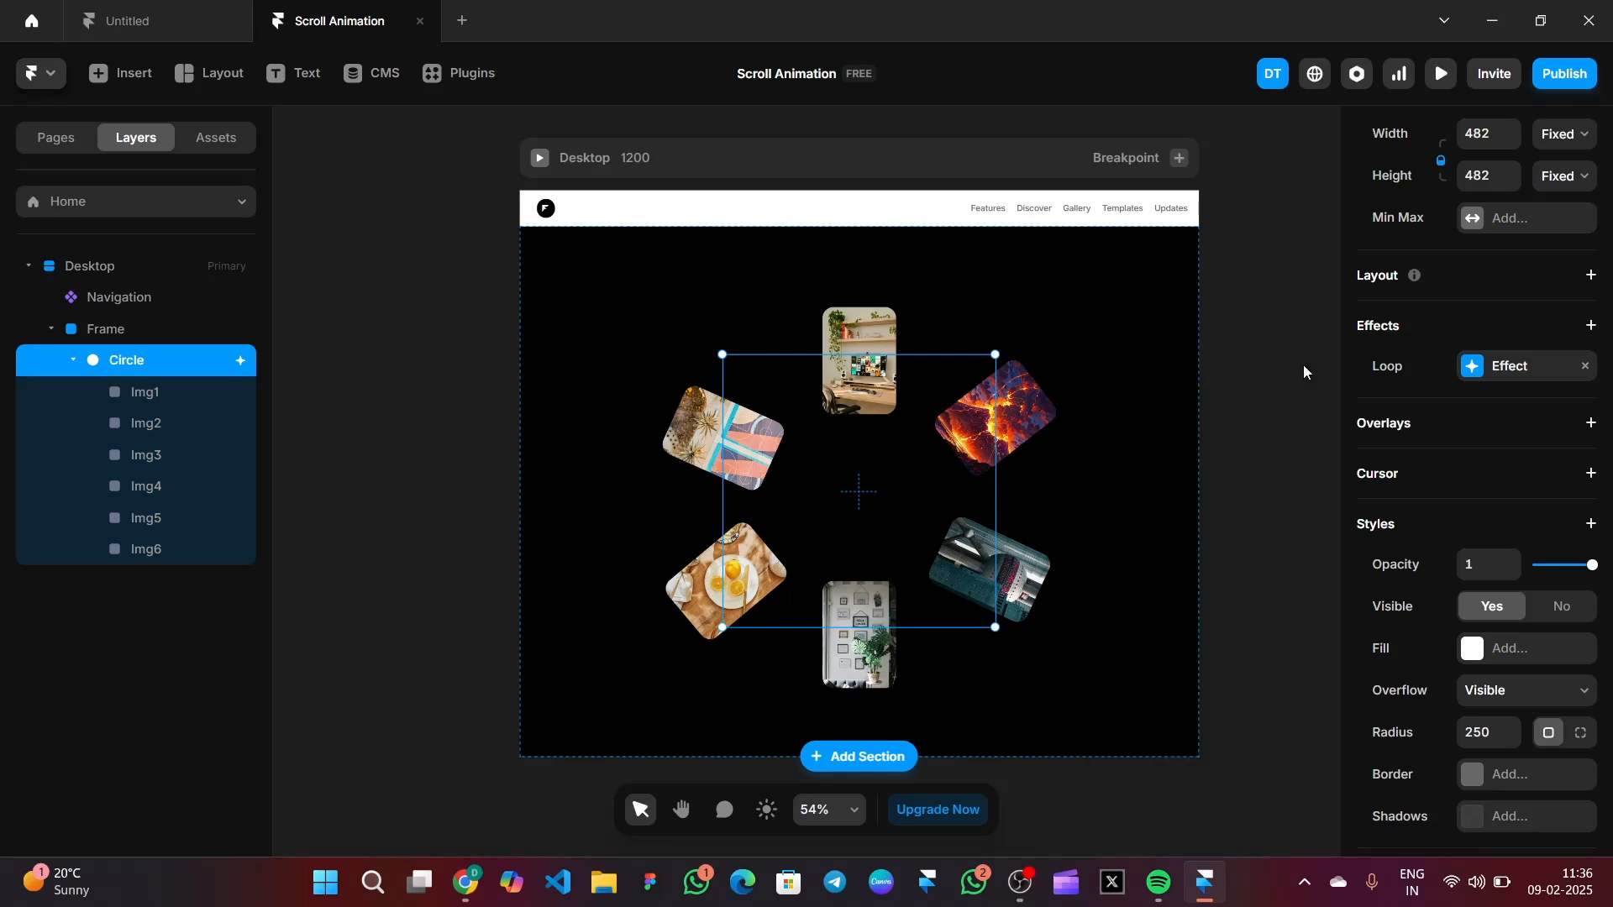
Step: Preview the page again to check the ring's rotation with the edited transition
{"action": "left_click", "coordinate": [1442, 73]}
{"action": "scroll", "coordinate": [963, 455], "scroll_direction": "down", "scroll_amount": 5}
{"action": "scroll", "coordinate": [962, 455], "scroll_direction": "up", "scroll_amount": 5}
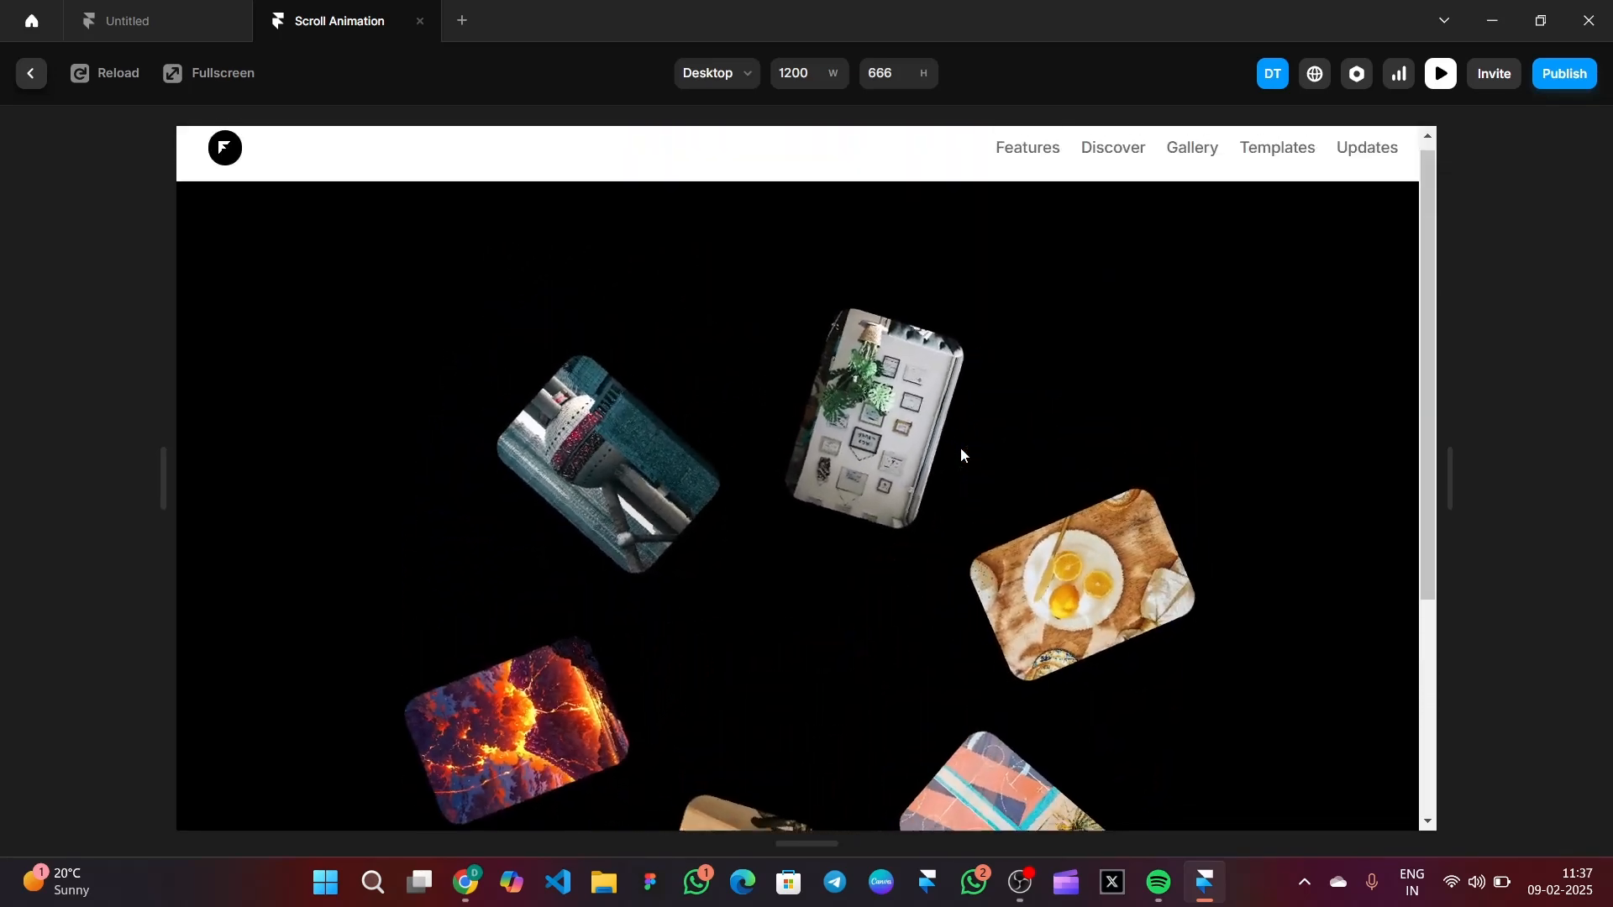
{"action": "key", "text": "Escape"}
Step: Leave the preview and add a text layer reading "Perspective!" inside the Circle frame
{"action": "key", "text": "t"}
{"action": "left_click", "coordinate": [780, 478]}
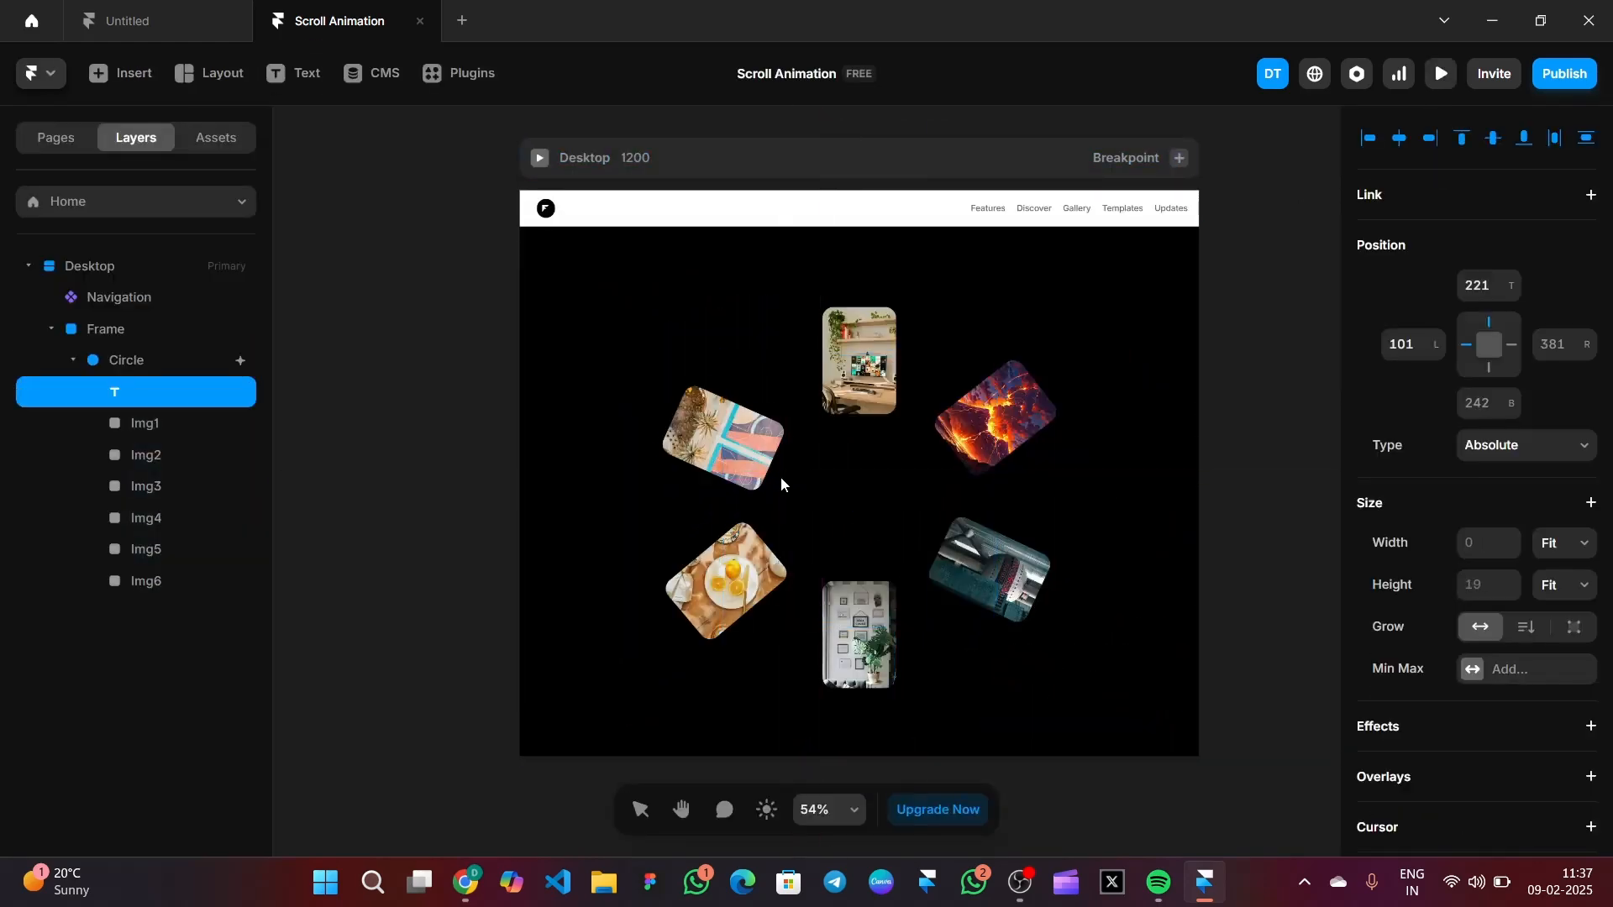
{"action": "type", "text": "Perspective!"}
{"action": "key", "text": "Escape"}
Step: Set the Perspective! text's color to red #BA3F3F and its size to 96 pixels
{"action": "scroll", "coordinate": [1520, 553], "scroll_direction": "down", "scroll_amount": 7}
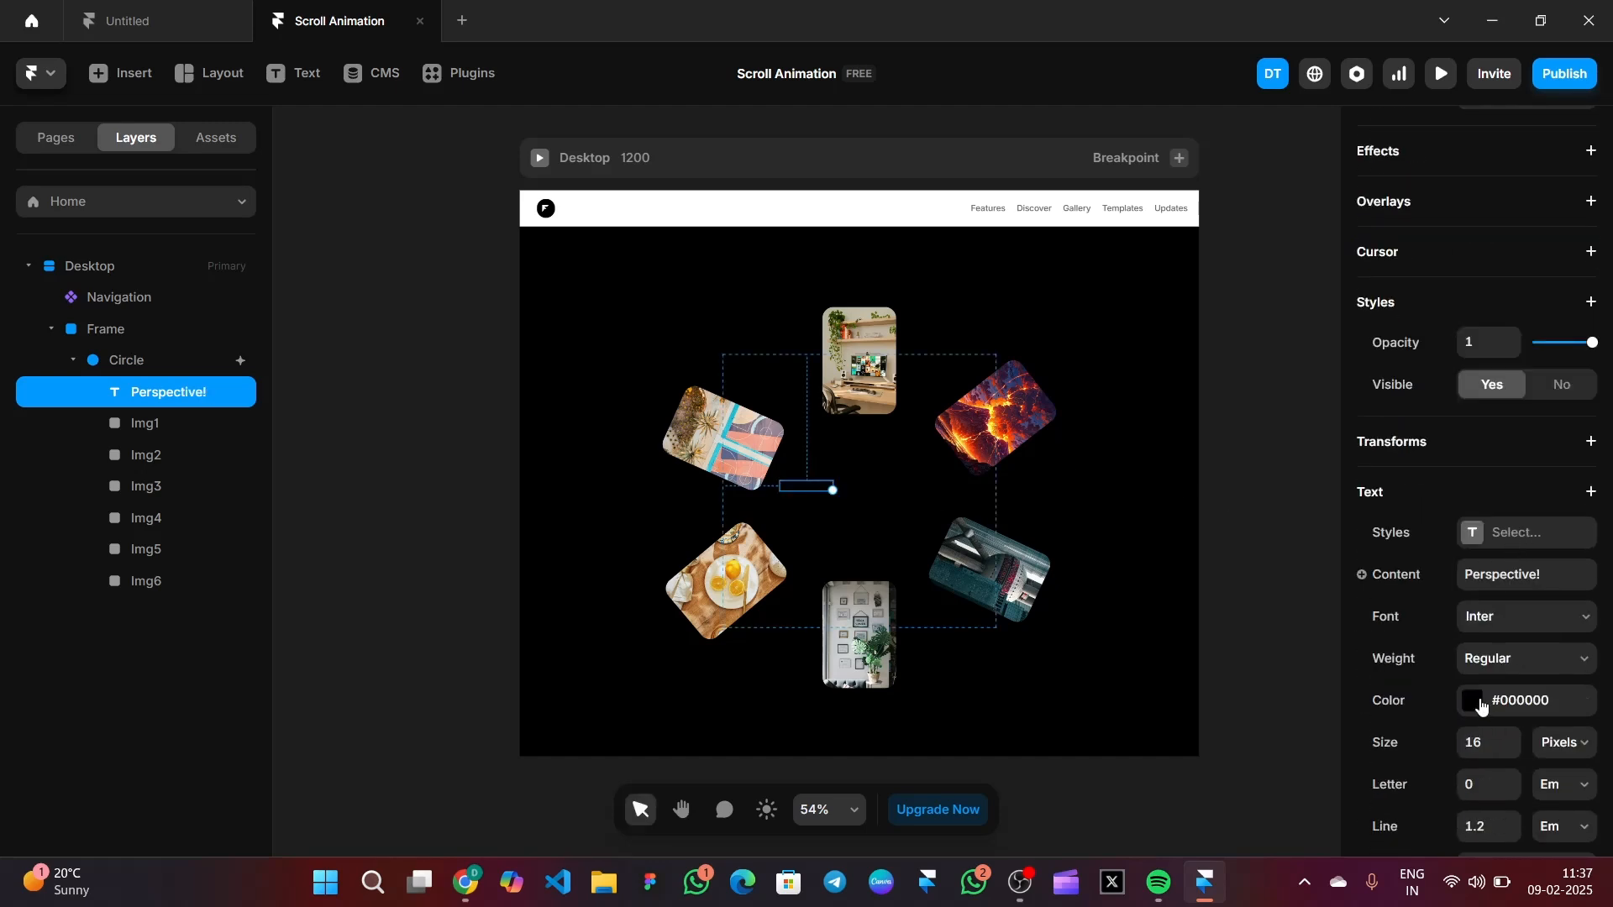
{"action": "left_click", "coordinate": [1481, 706]}
{"action": "mouse_move", "coordinate": [1207, 606]}
{"action": "left_mouse_down"}
{"action": "mouse_move", "coordinate": [1243, 585]}
{"action": "mouse_move", "coordinate": [1225, 593]}
{"action": "left_mouse_up"}
{"action": "scroll", "coordinate": [1492, 613], "scroll_direction": "down", "scroll_amount": 3}
{"action": "left_click", "coordinate": [1492, 622]}
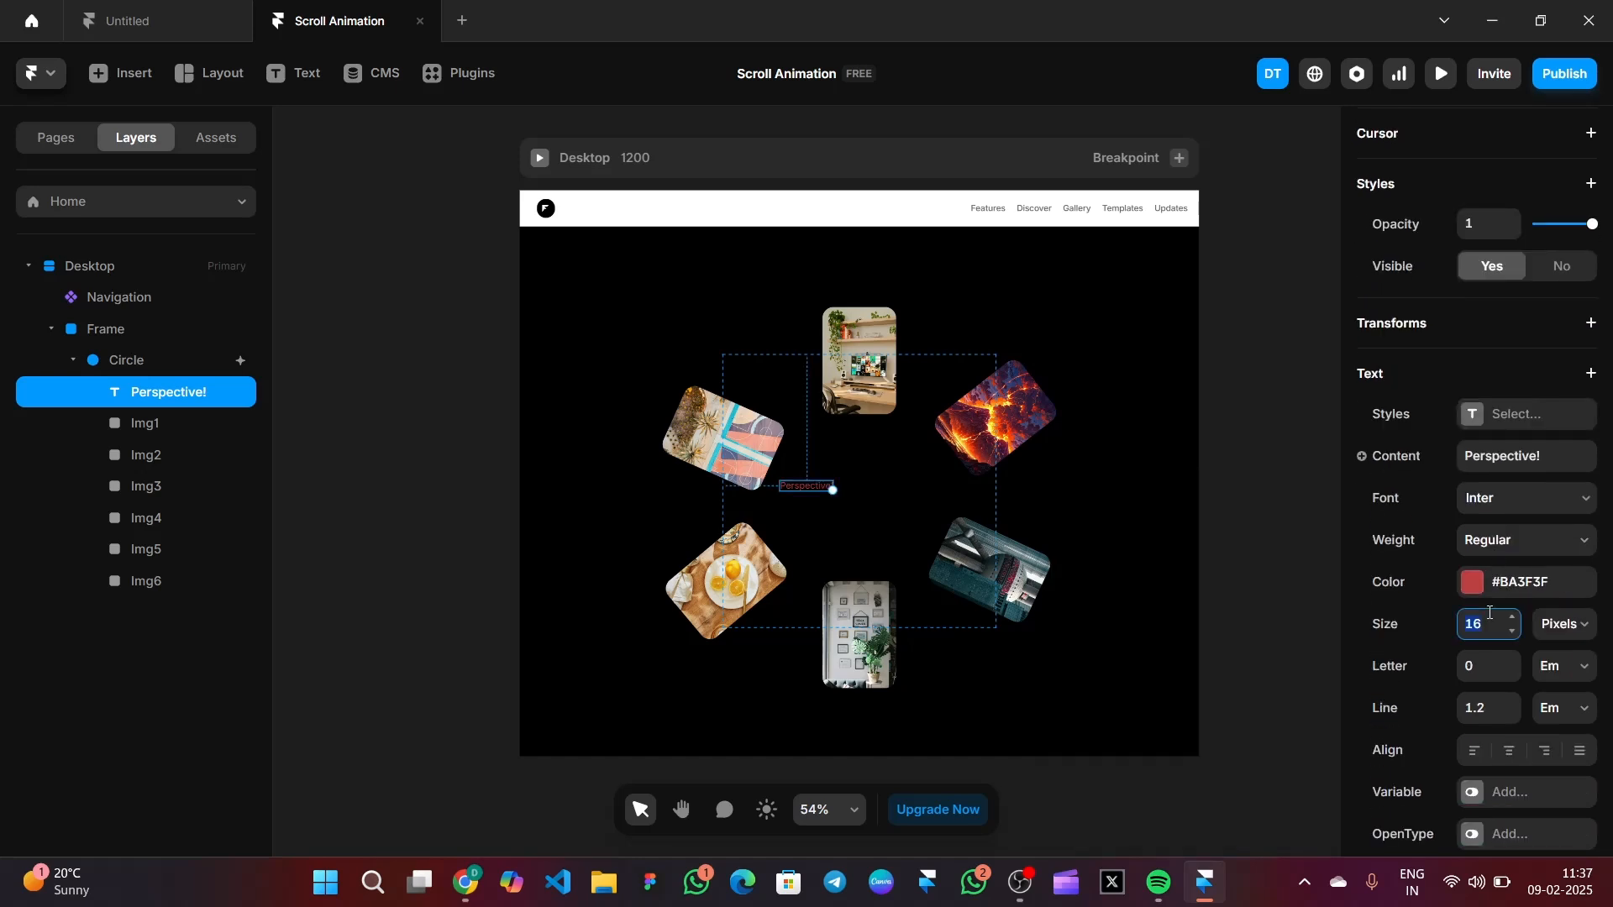
{"action": "key", "text": "shift+Up"}
{"action": "key", "text": "shift+Up"}
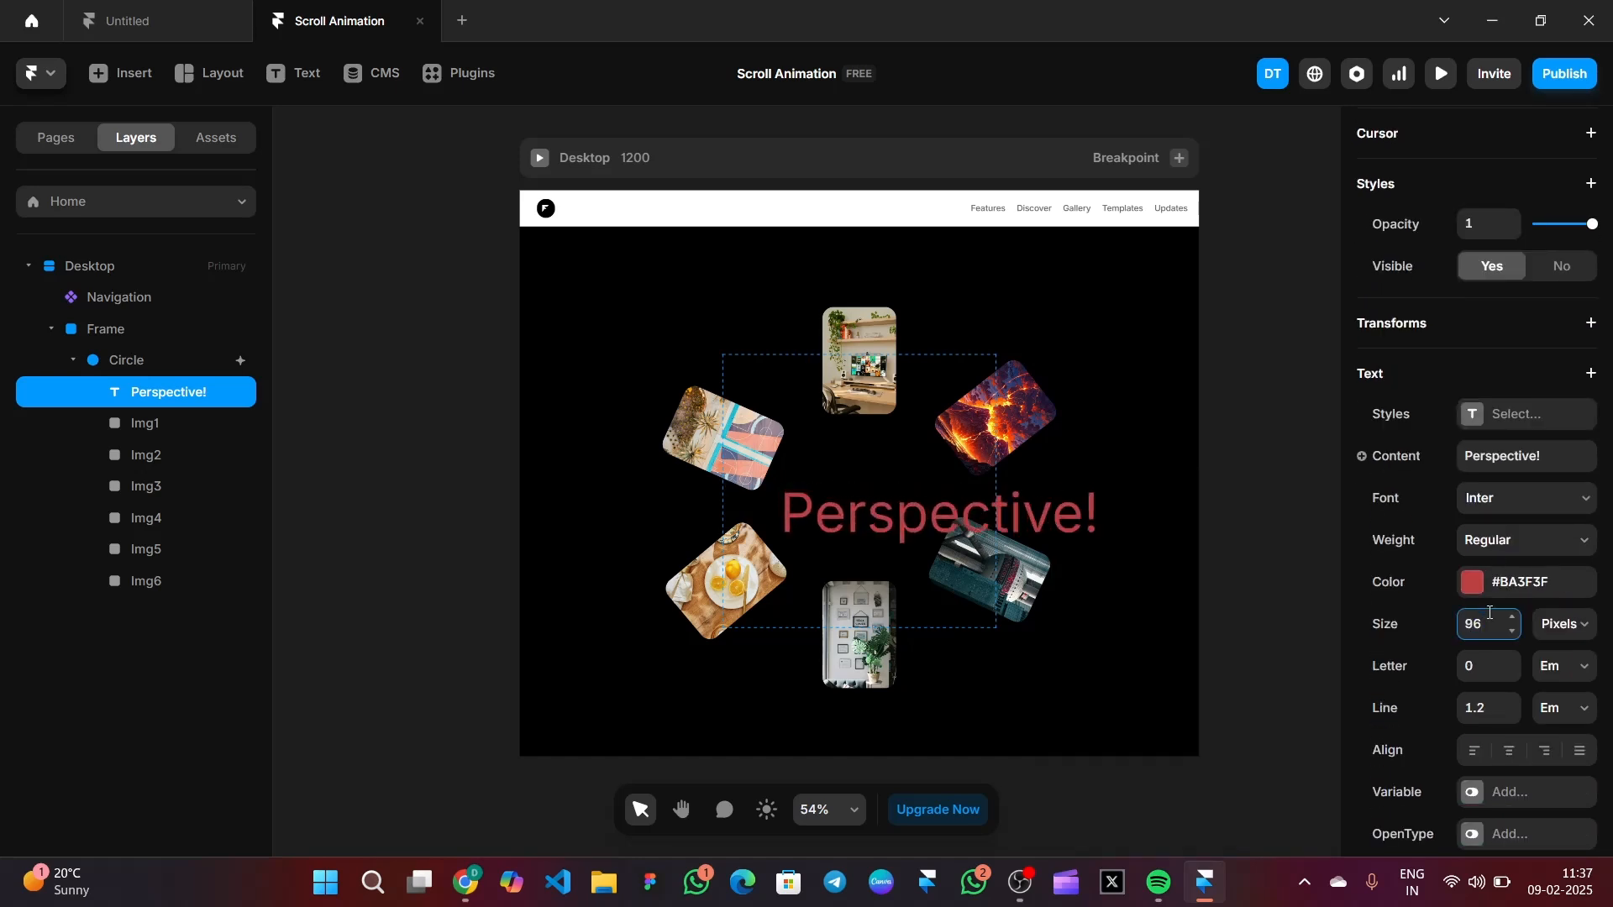
Step: Center the Perspective! text in the middle of the card ring and set its weight to Bold
{"action": "left_click_drag", "start_coordinate": [912, 518], "coordinate": [827, 481]}
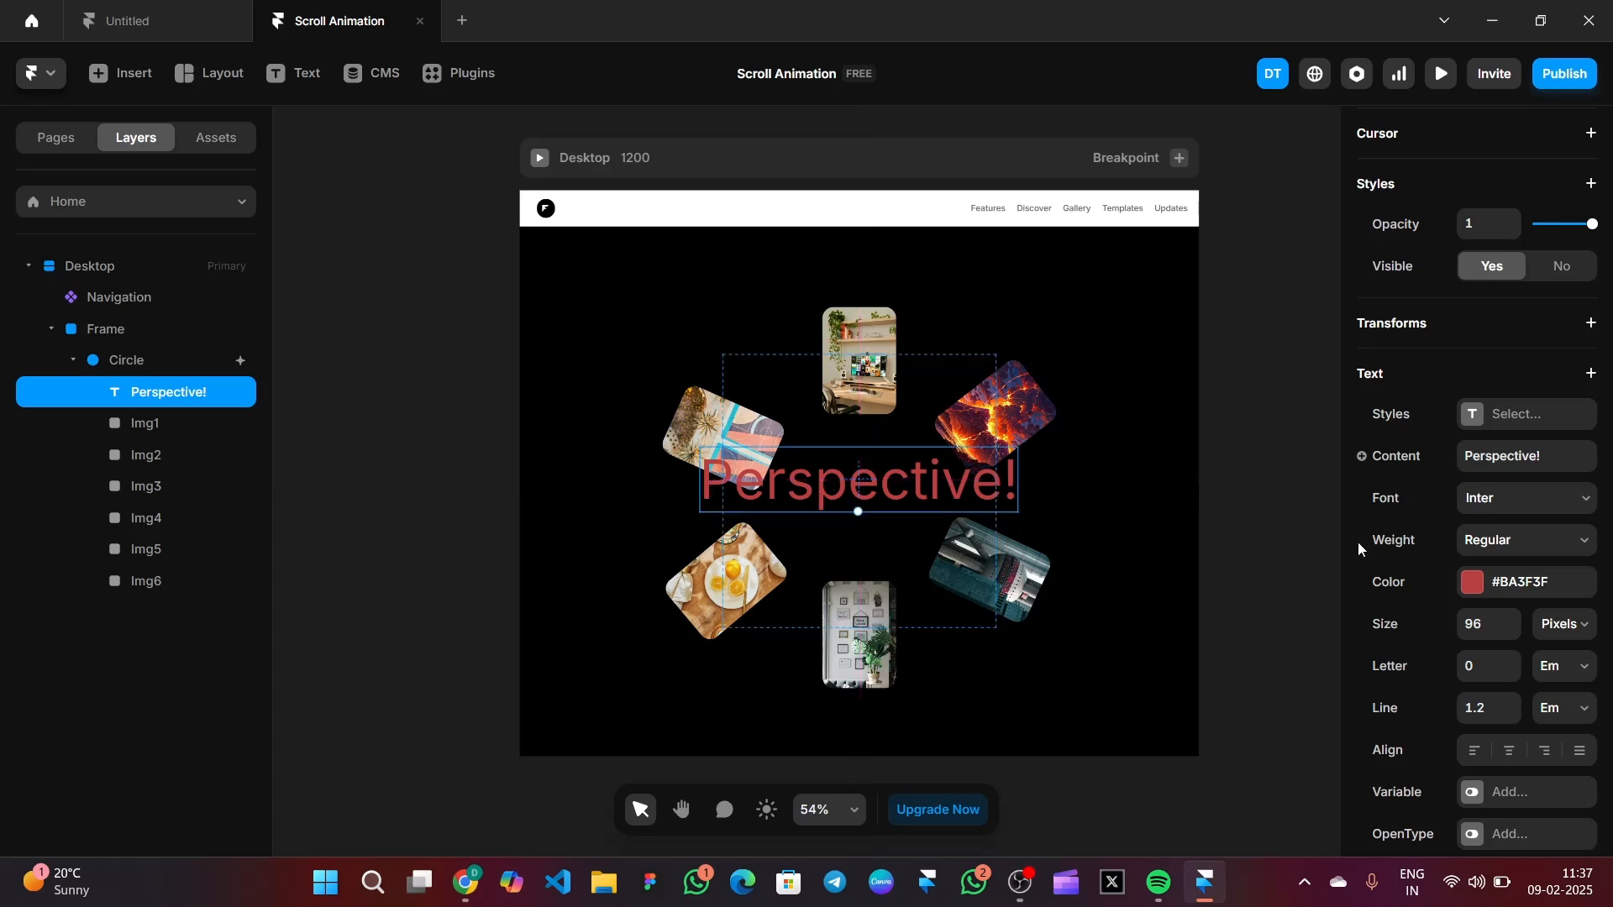
{"action": "left_click", "coordinate": [1488, 542]}
{"action": "left_click", "coordinate": [1489, 393]}
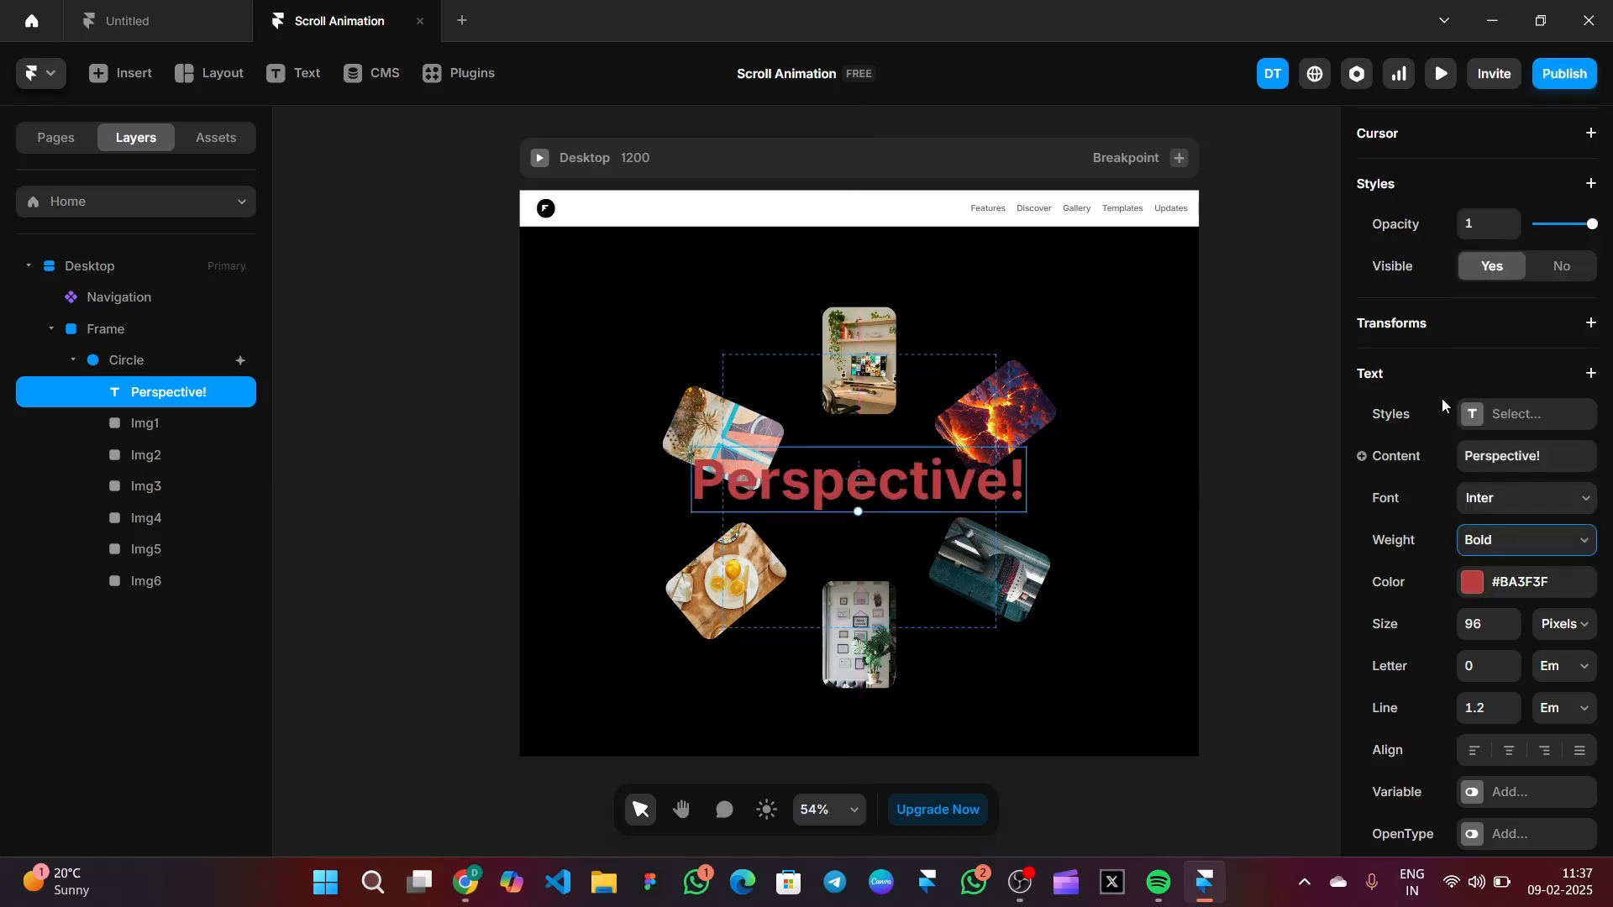
{"action": "scroll", "coordinate": [1441, 398], "scroll_direction": "up", "scroll_amount": 3}
{"action": "left_click", "coordinate": [1226, 395]}
Step: Add a Text effect to the Perspective! text, using the Blur preset per character on appear
{"action": "left_click", "coordinate": [906, 502]}
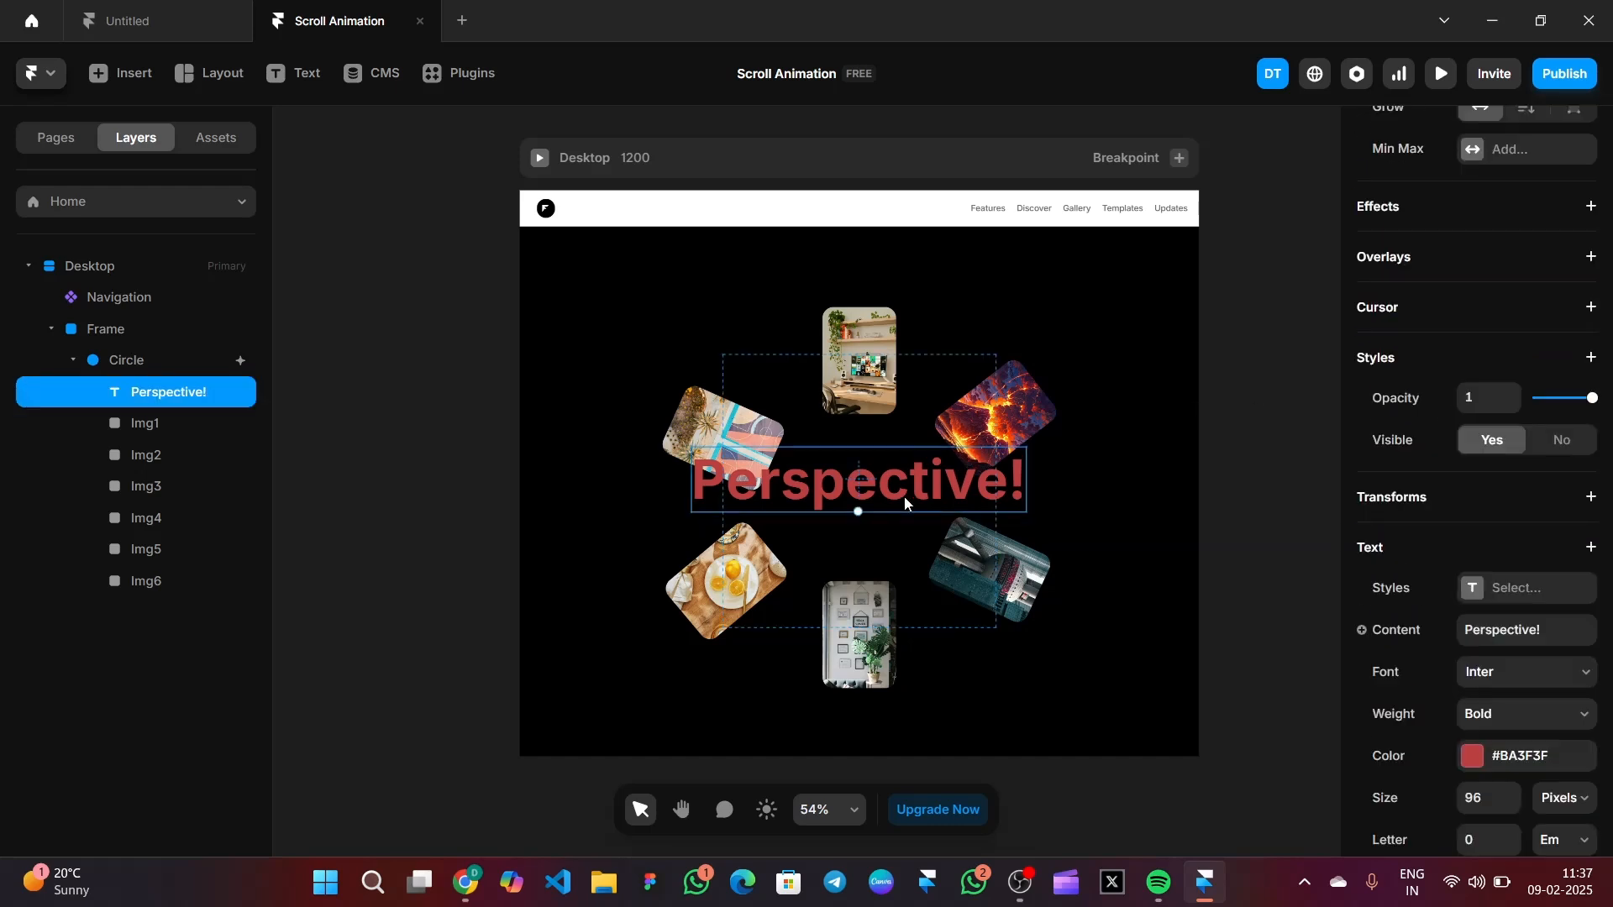
{"action": "scroll", "coordinate": [1506, 542], "scroll_direction": "up", "scroll_amount": 3}
{"action": "left_click", "coordinate": [1480, 438]}
{"action": "left_click", "coordinate": [1478, 460]}
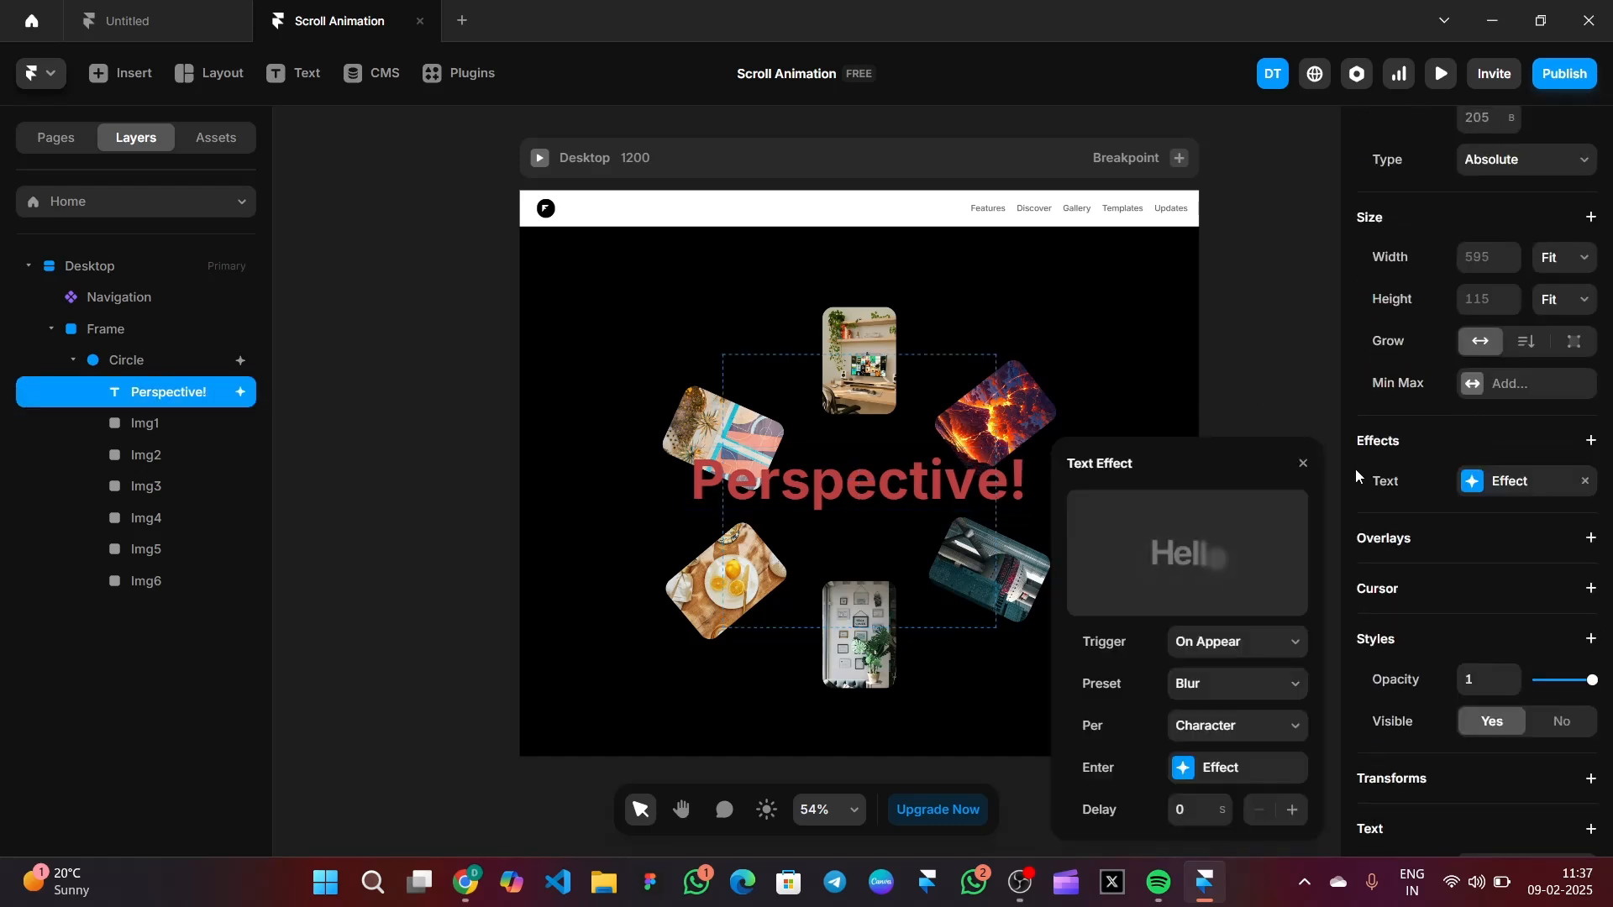
{"action": "left_click", "coordinate": [1202, 682]}
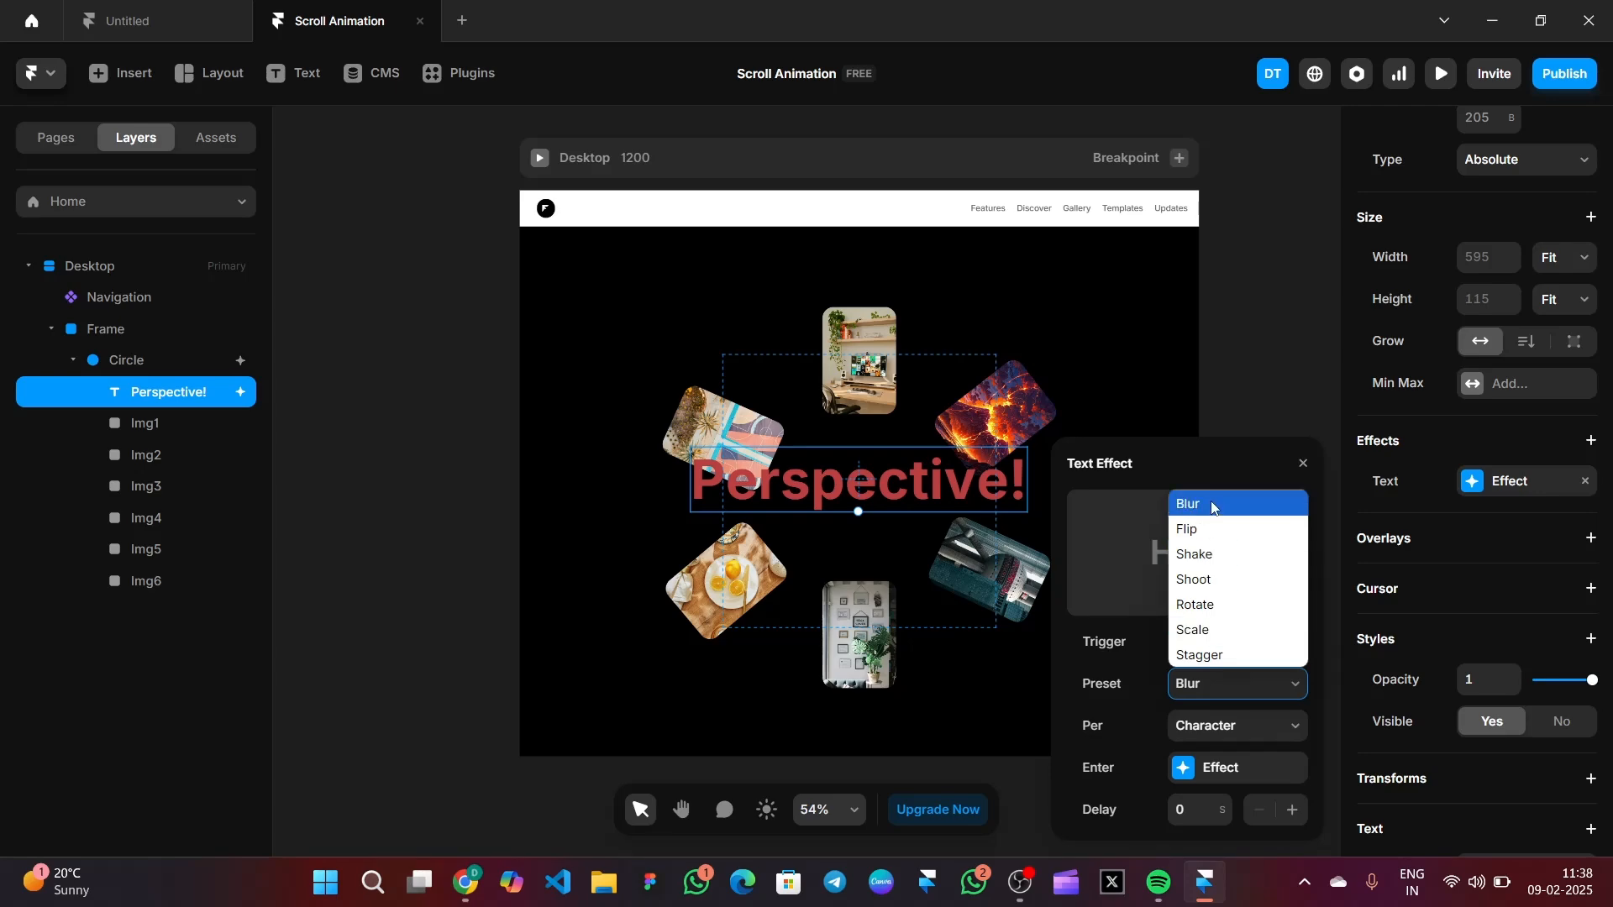
{"action": "left_click", "coordinate": [1207, 504]}
{"action": "left_click", "coordinate": [1305, 464]}
{"action": "left_click", "coordinate": [1274, 406]}
Step: Preview the text effect, and move the Perspective! layer out of Circle to directly above it in Frame
{"action": "left_click", "coordinate": [1442, 73]}
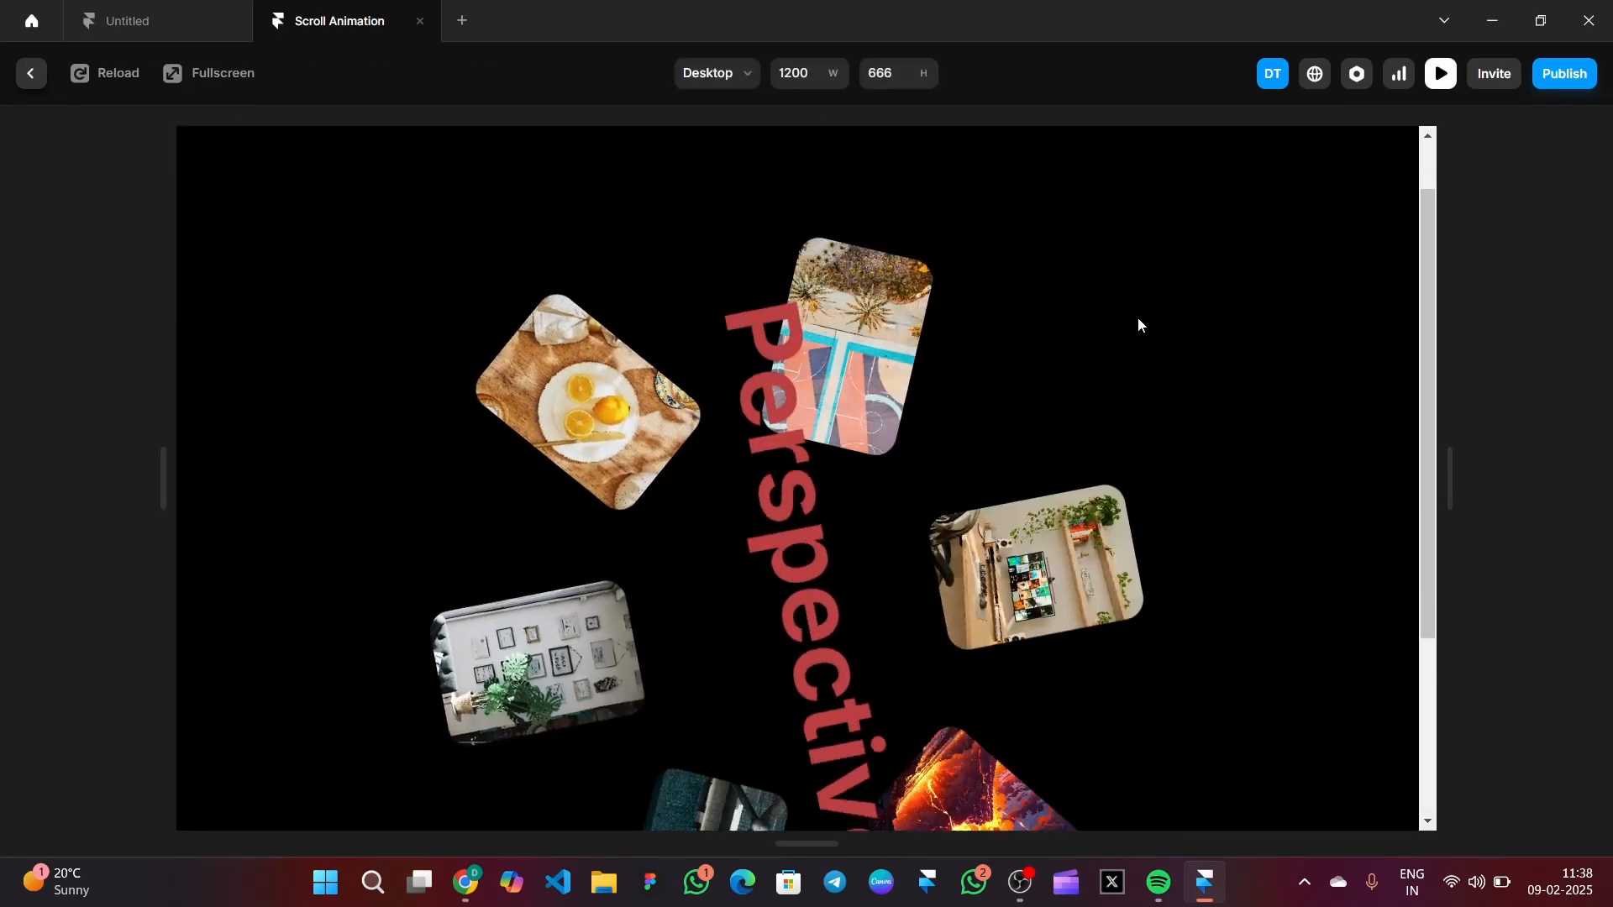
{"action": "key", "text": "Escape"}
{"action": "left_click", "coordinate": [866, 470]}
{"action": "left_click_drag", "start_coordinate": [194, 393], "coordinate": [160, 348]}
{"action": "left_click", "coordinate": [1260, 296]}
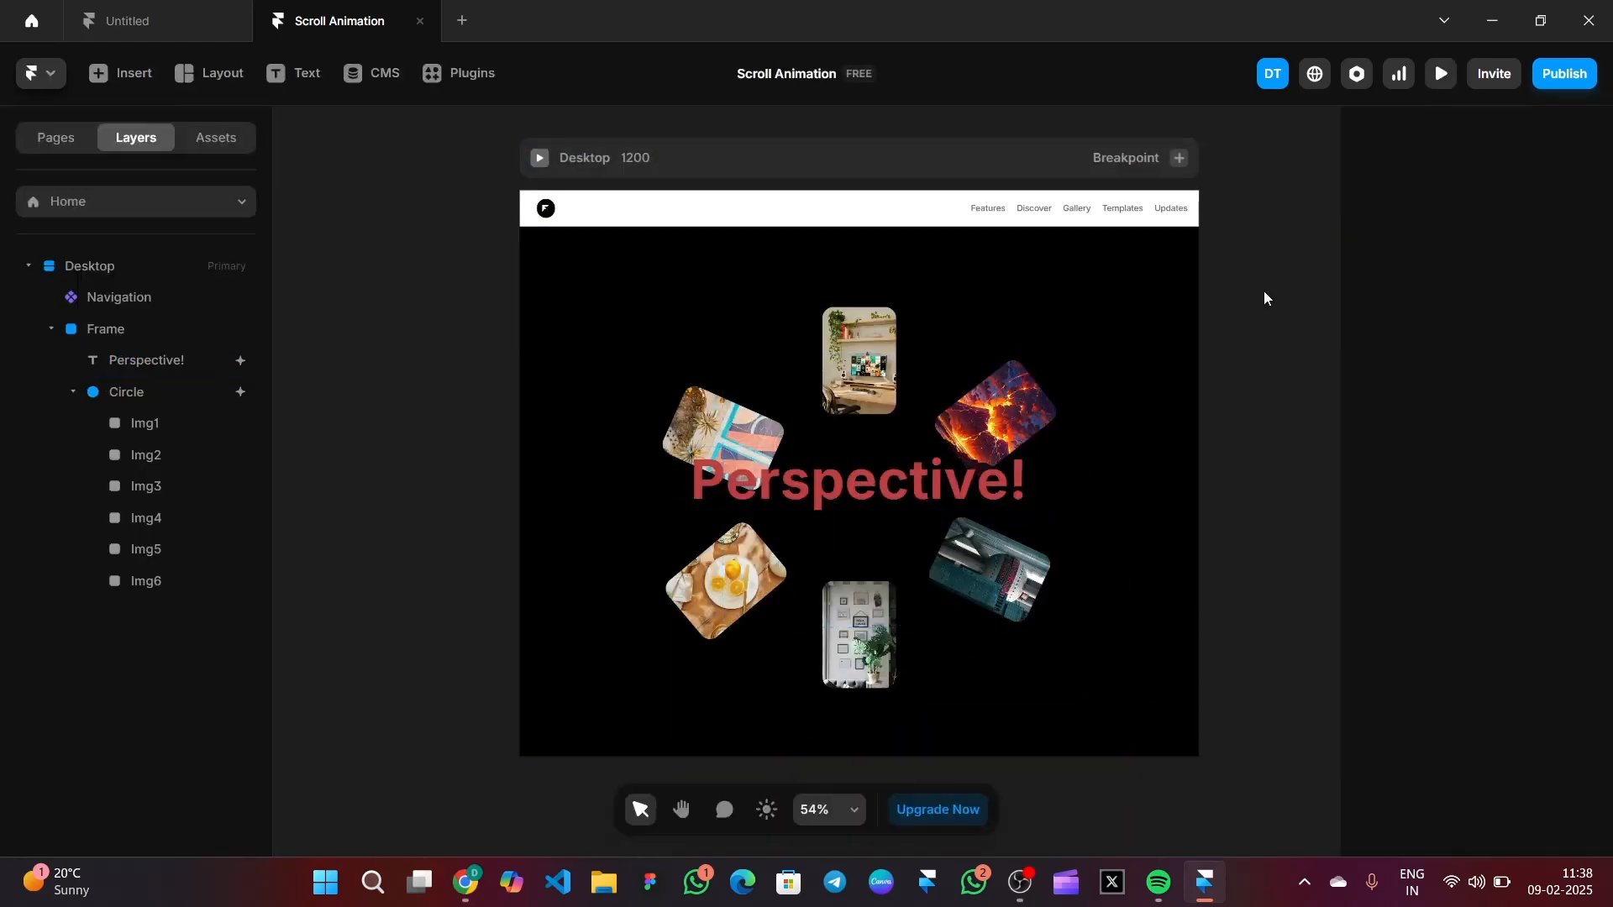
Step: Preview the page and scroll through it to check the centered text against the rotating card ring
{"action": "left_click", "coordinate": [1442, 74]}
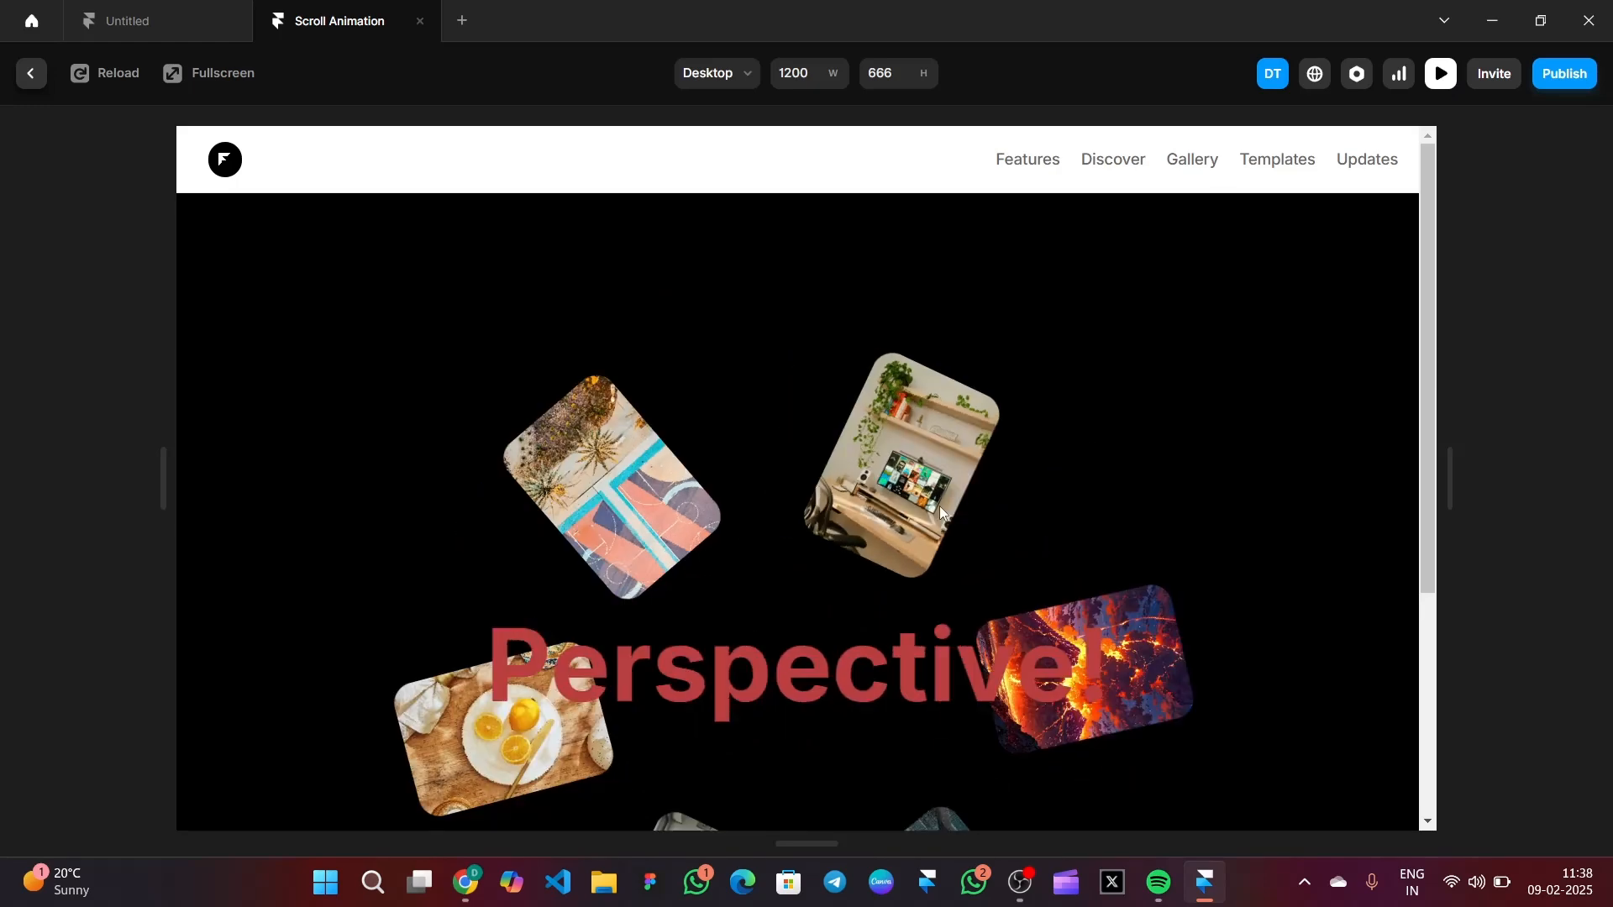
{"action": "scroll", "coordinate": [940, 506], "scroll_direction": "down", "scroll_amount": 2}
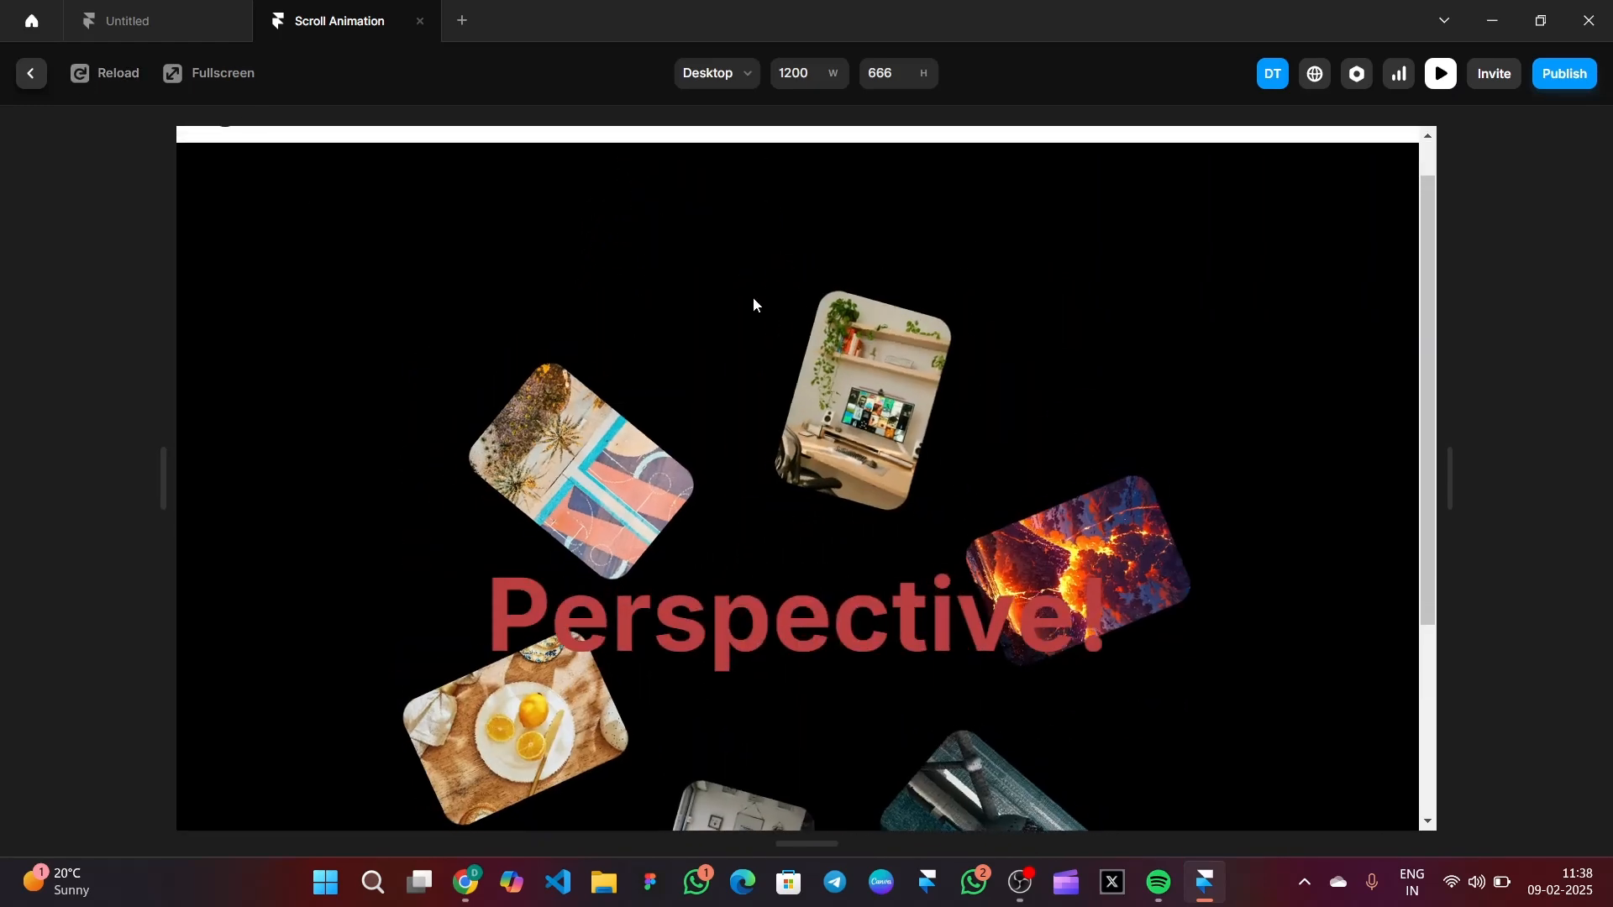
{"action": "scroll", "coordinate": [1227, 503], "scroll_direction": "down", "scroll_amount": 2}
{"action": "scroll", "coordinate": [1228, 502], "scroll_direction": "up", "scroll_amount": 3}
{"action": "scroll", "coordinate": [1227, 502], "scroll_direction": "down", "scroll_amount": 2}
{"action": "scroll", "coordinate": [1227, 506], "scroll_direction": "up", "scroll_amount": 3}
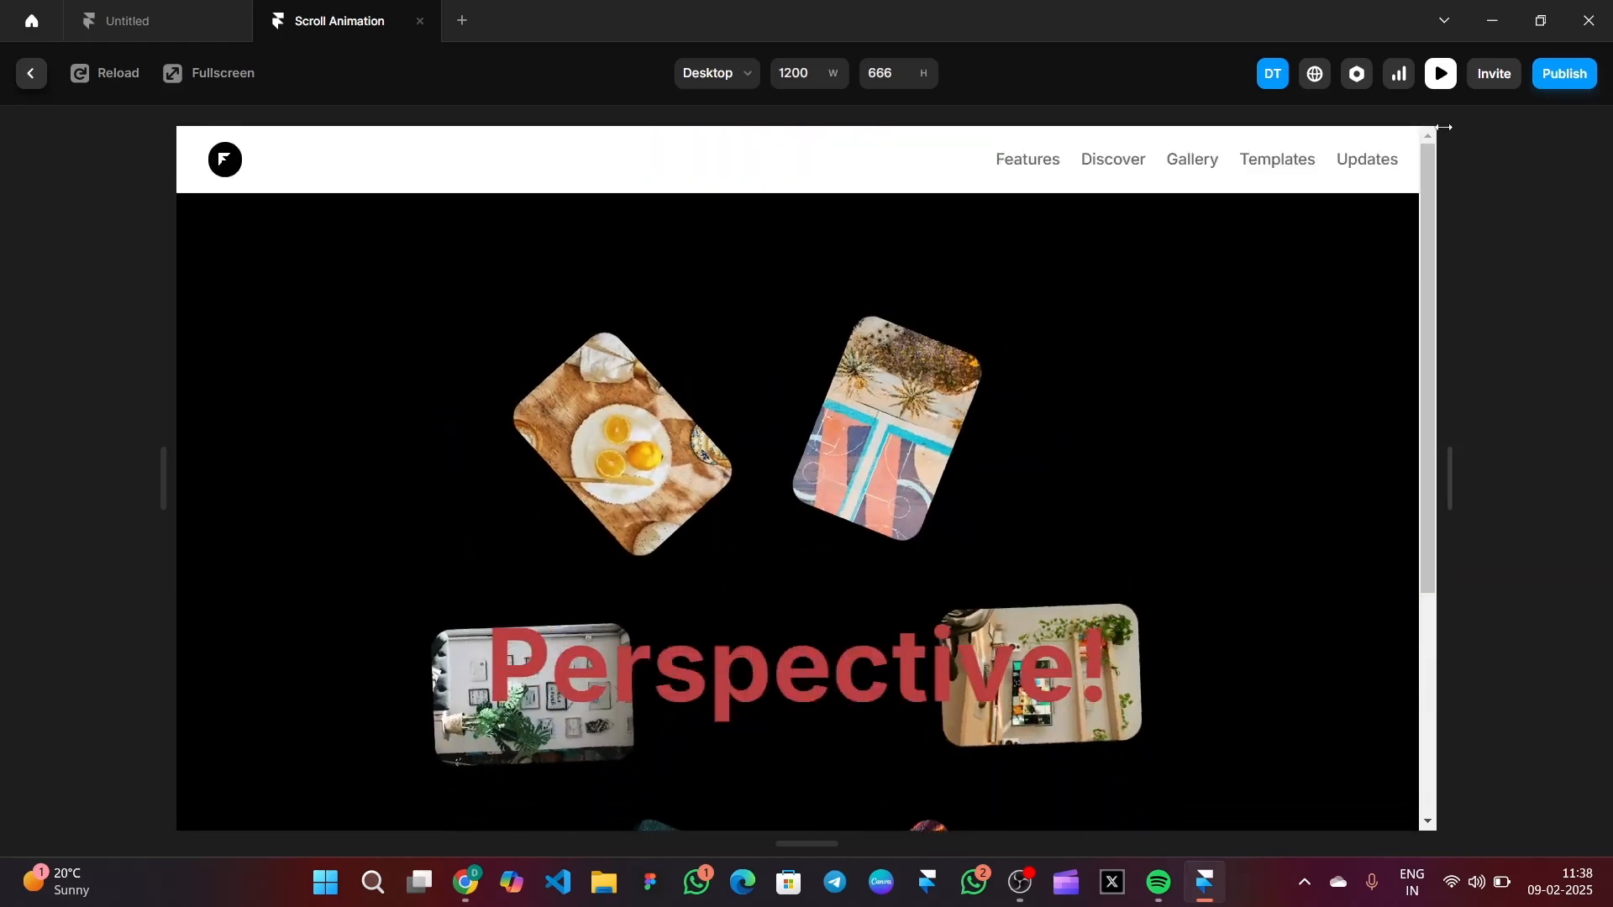
{"action": "key", "text": "Escape"}
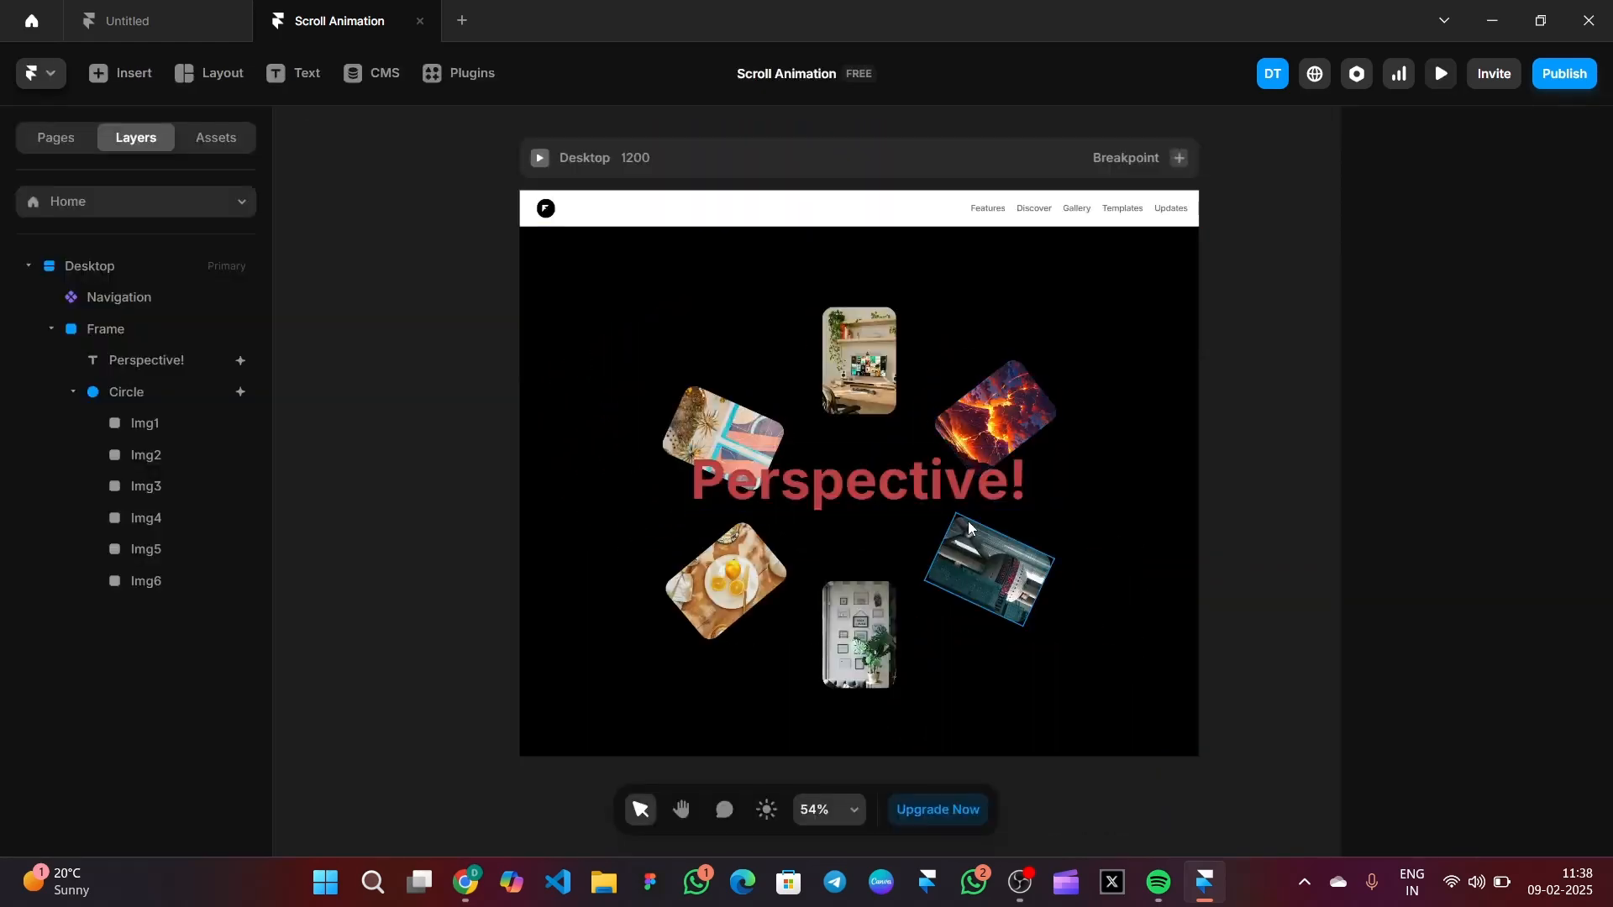
Step: Add a scroll section named "circle" to the Circle frame
{"action": "left_click", "coordinate": [880, 534]}
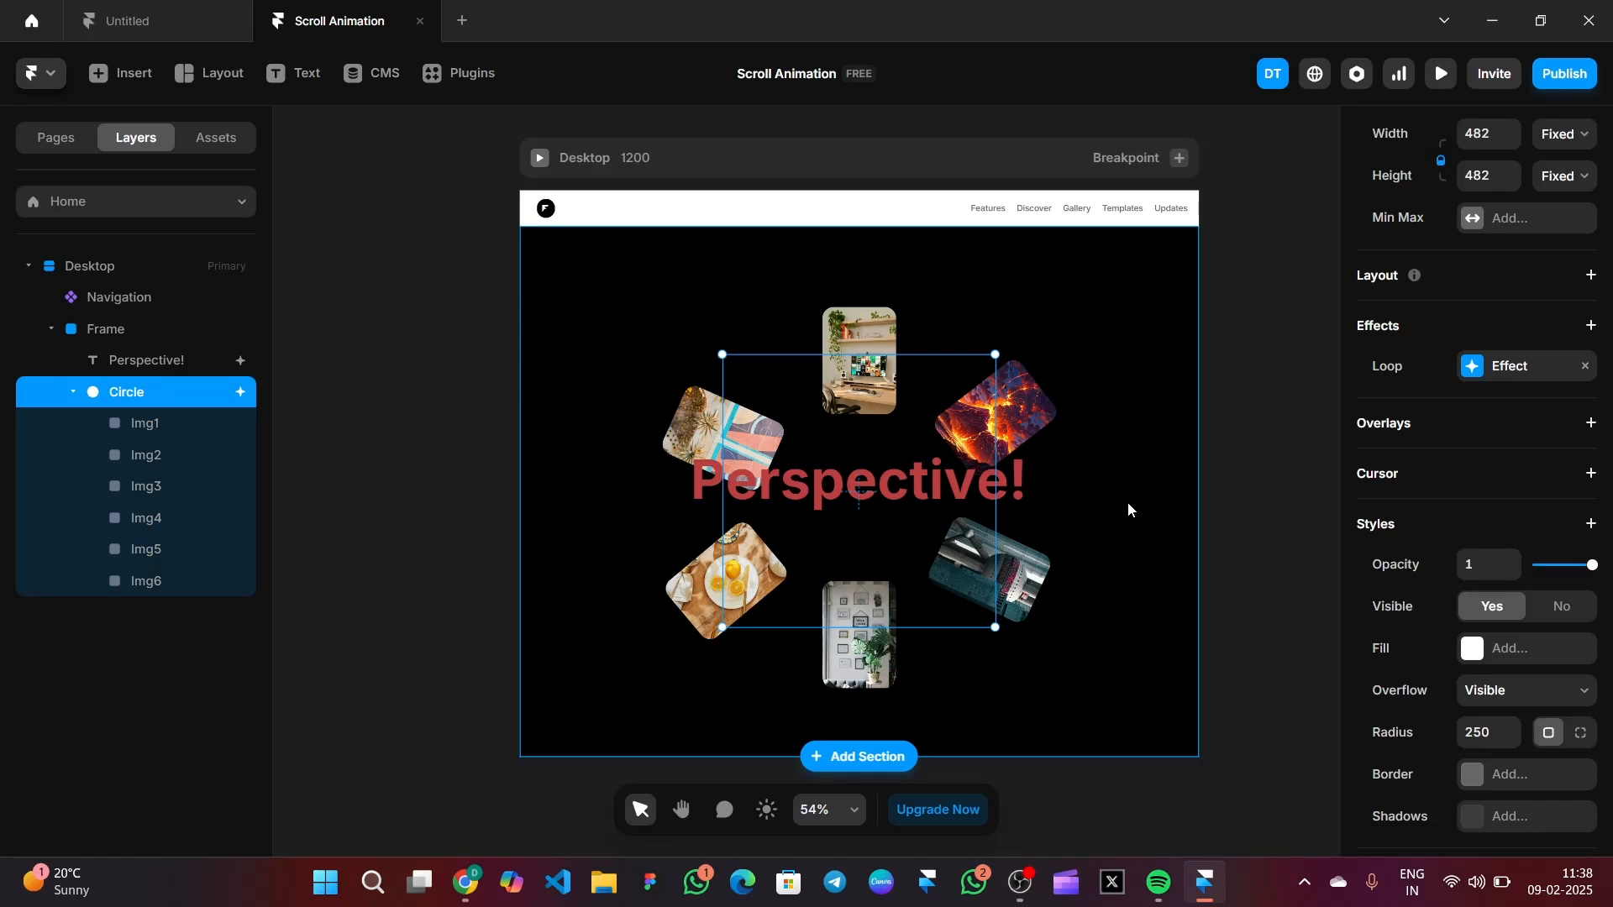
{"action": "scroll", "coordinate": [1477, 564], "scroll_direction": "down", "scroll_amount": 4}
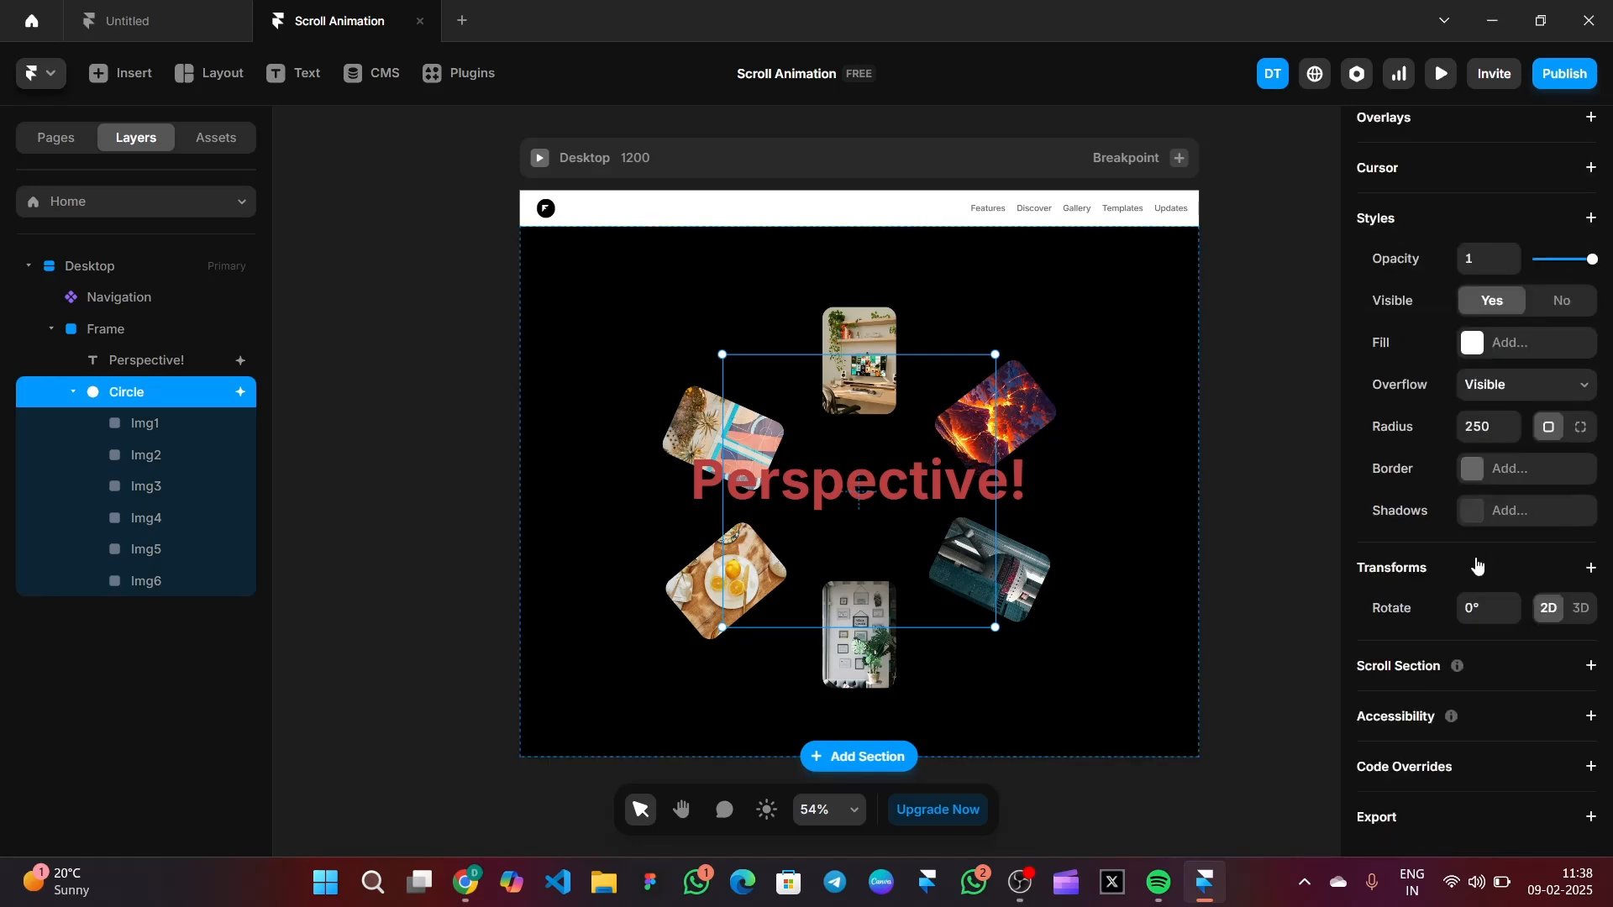
{"action": "left_click", "coordinate": [1528, 672]}
{"action": "type", "text": "circle"}
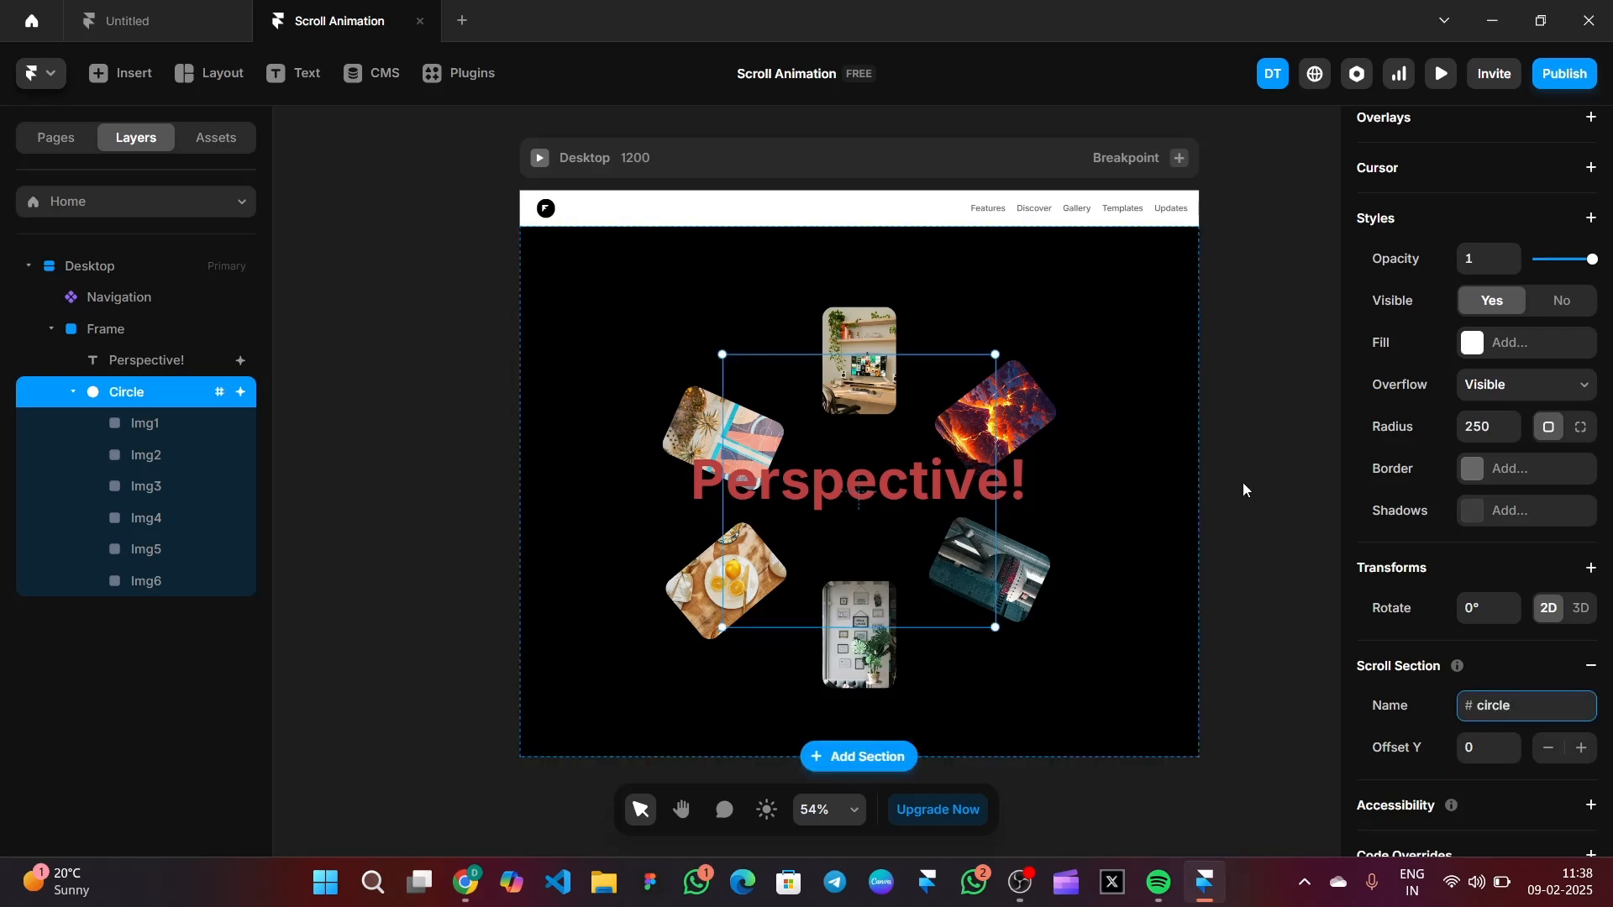
Step: Give Circle an On Scroll Scroll Transform effect from opacity 0.5 and scale 0.5 to opacity 1 and scale 1, with a Spring transition
{"action": "scroll", "coordinate": [1285, 475], "scroll_direction": "up", "scroll_amount": 5}
{"action": "left_click", "coordinate": [1553, 432]}
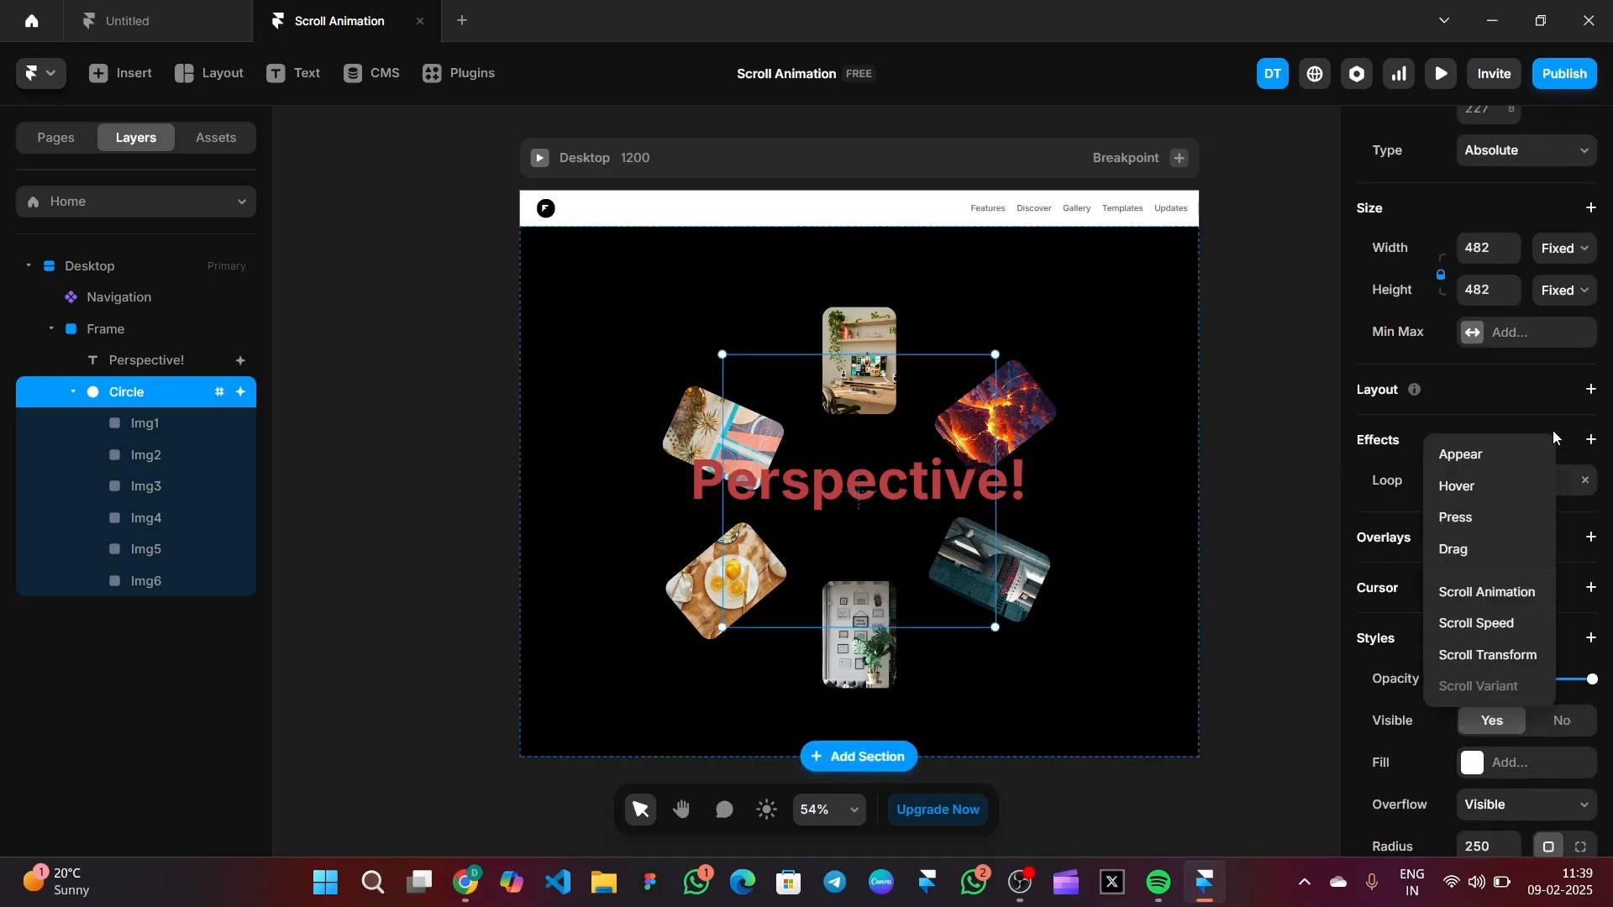
{"action": "left_click", "coordinate": [1469, 656]}
{"action": "left_click", "coordinate": [1193, 580]}
{"action": "left_click", "coordinate": [1193, 611]}
{"action": "left_click", "coordinate": [1194, 629]}
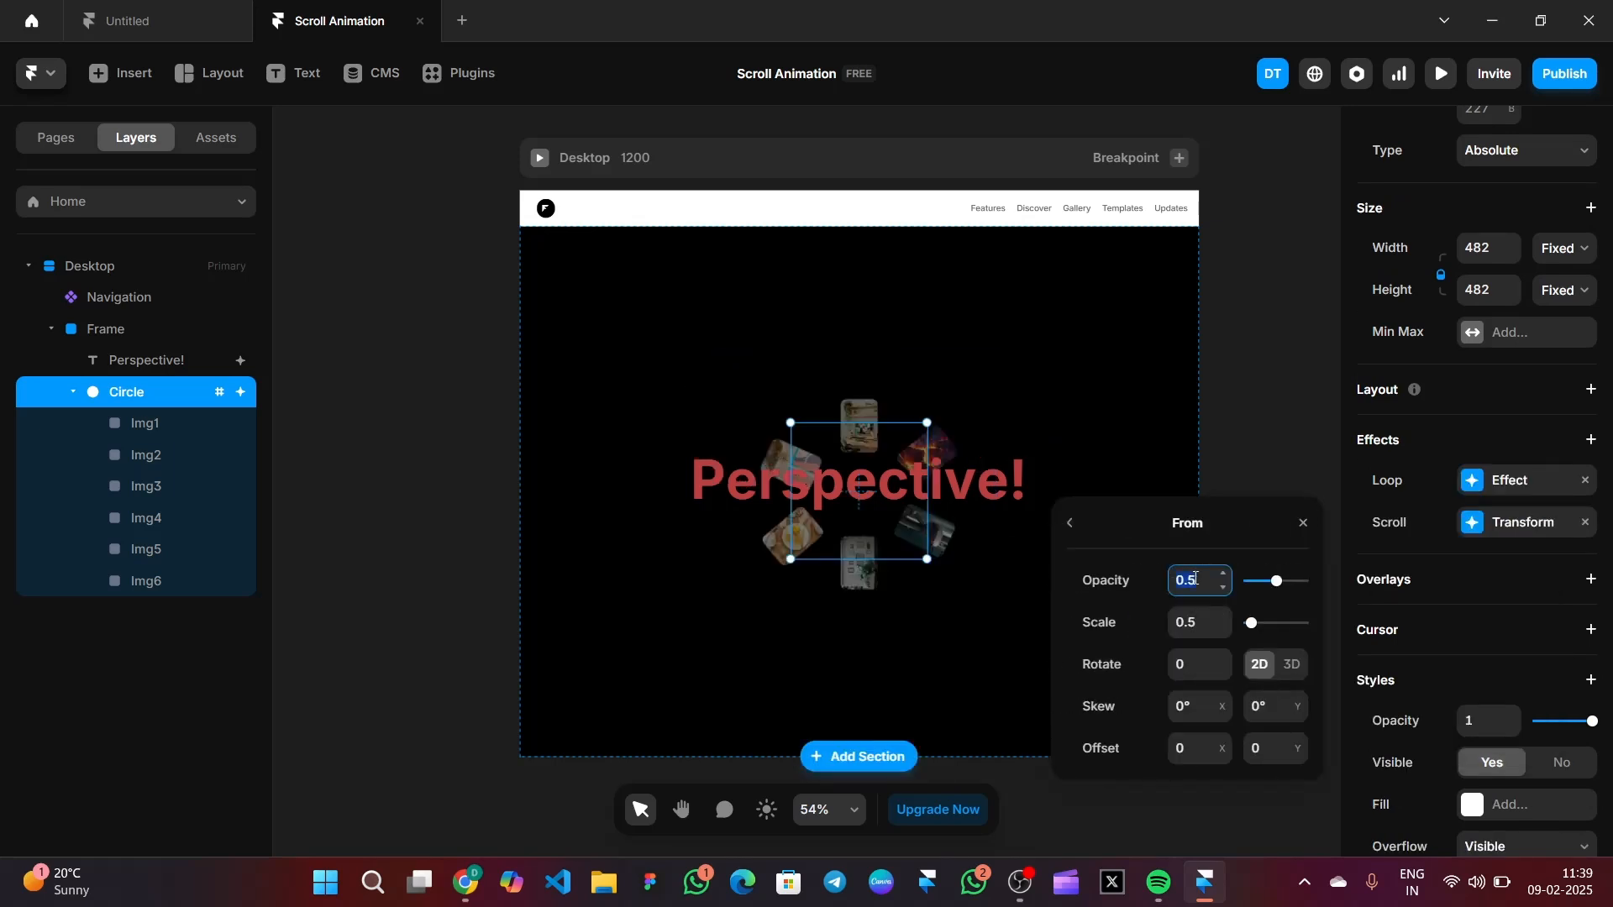
{"action": "left_click", "coordinate": [1069, 522]}
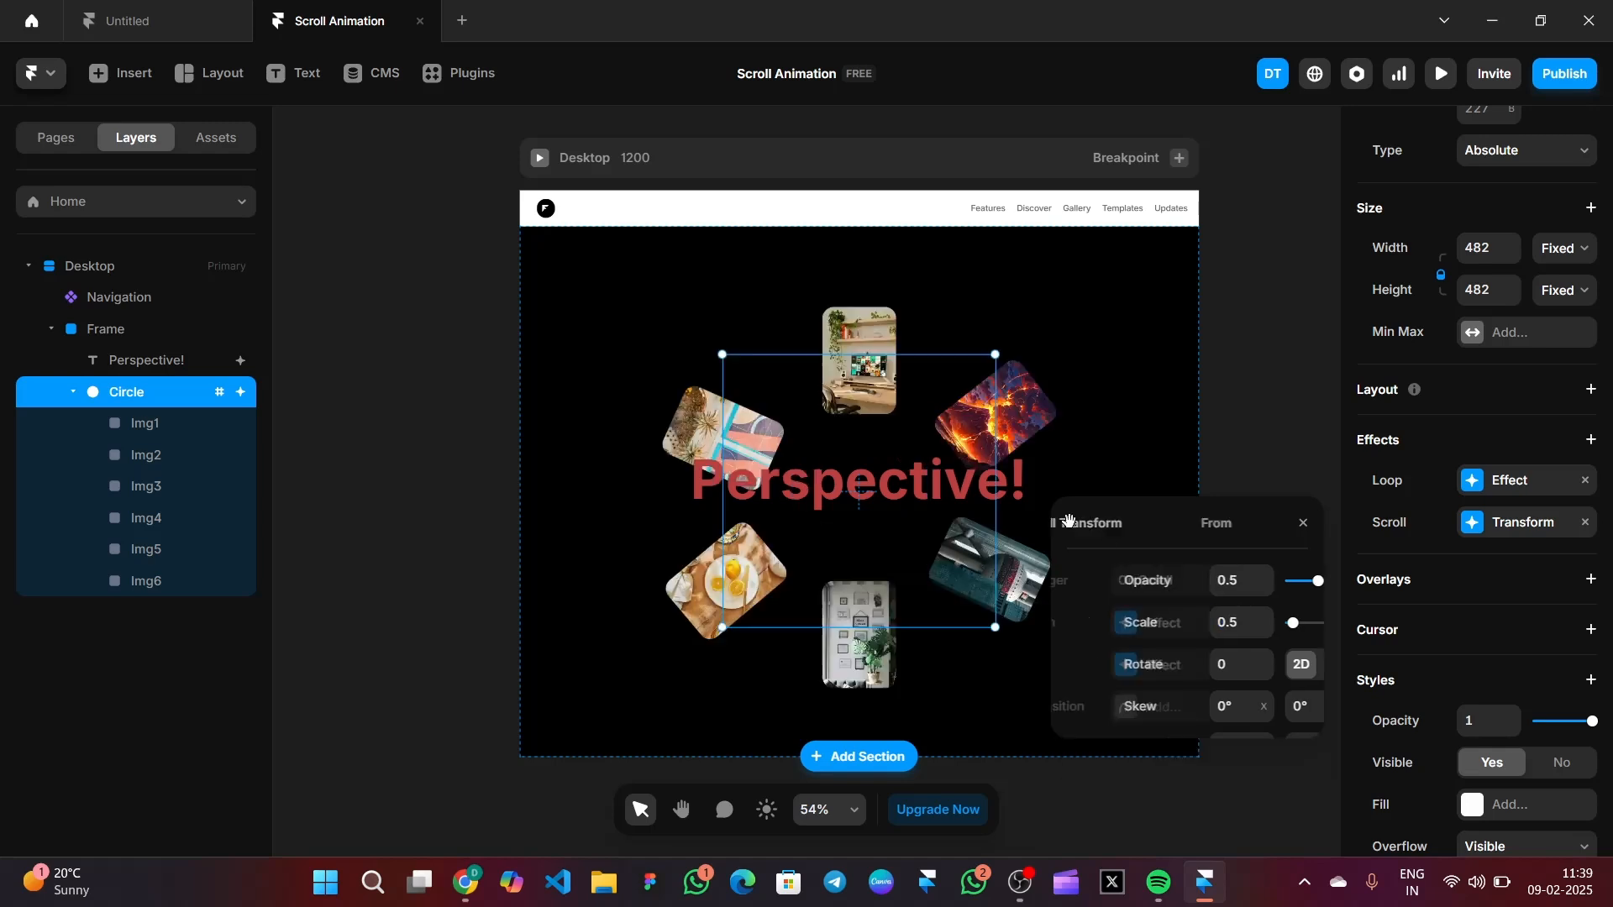
{"action": "left_click", "coordinate": [1210, 665]}
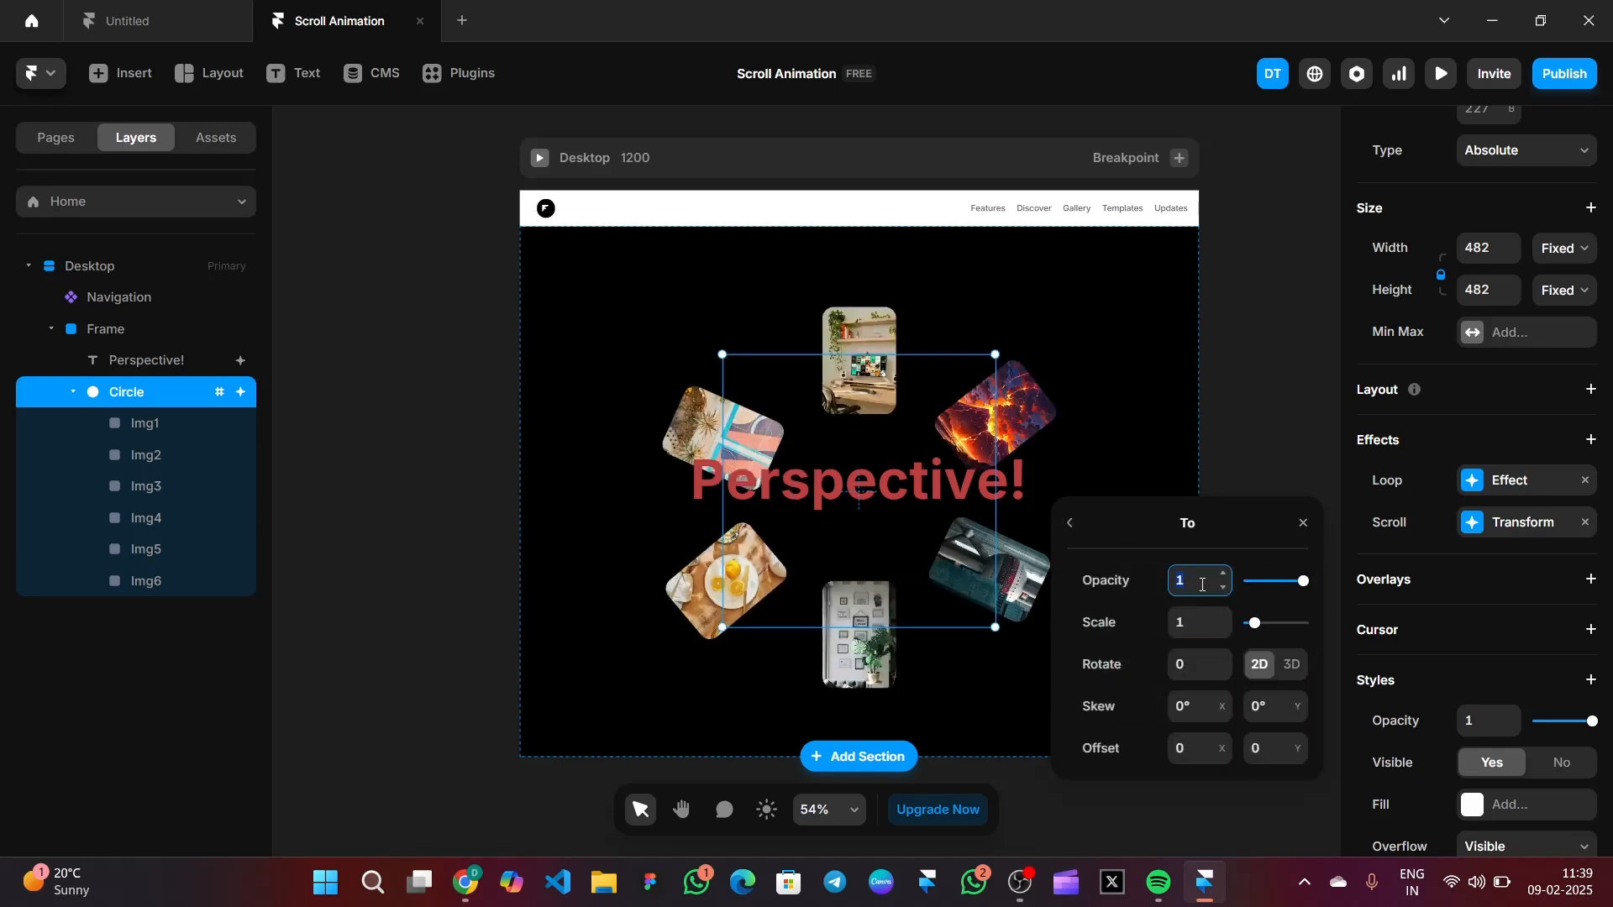
{"action": "left_click", "coordinate": [1071, 524]}
{"action": "left_click", "coordinate": [1185, 707]}
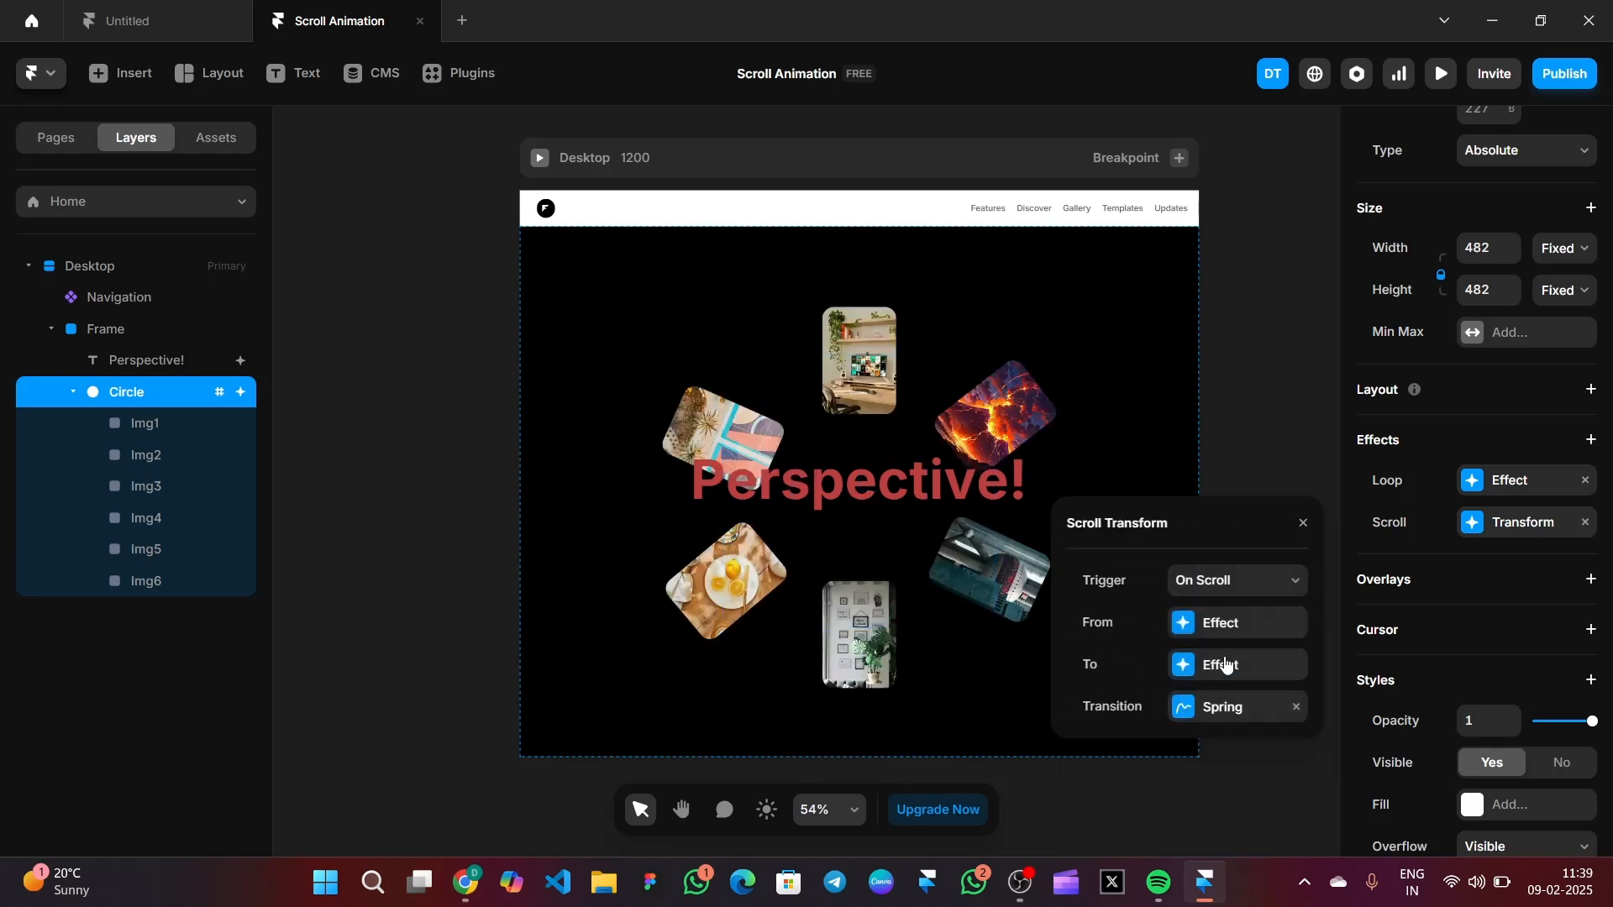
{"action": "left_click", "coordinate": [1303, 523]}
{"action": "left_click", "coordinate": [1288, 457]}
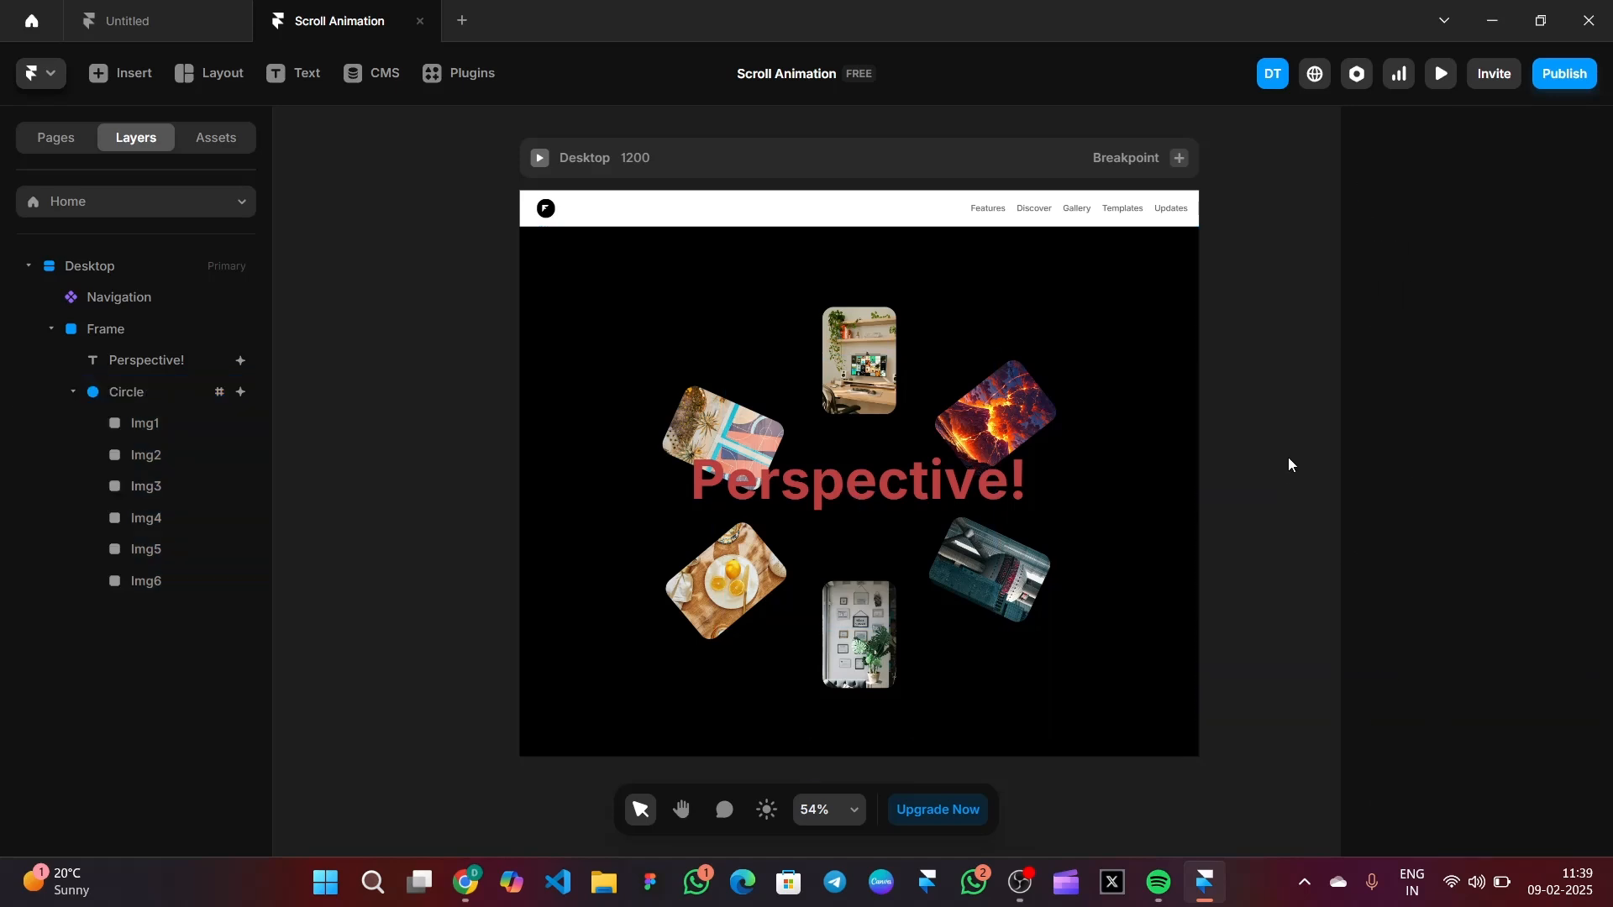
Step: Preview the page and scroll up and down to check the card ring's scroll transform
{"action": "left_click", "coordinate": [1441, 73]}
{"action": "scroll", "coordinate": [1042, 466], "scroll_direction": "down", "scroll_amount": 5}
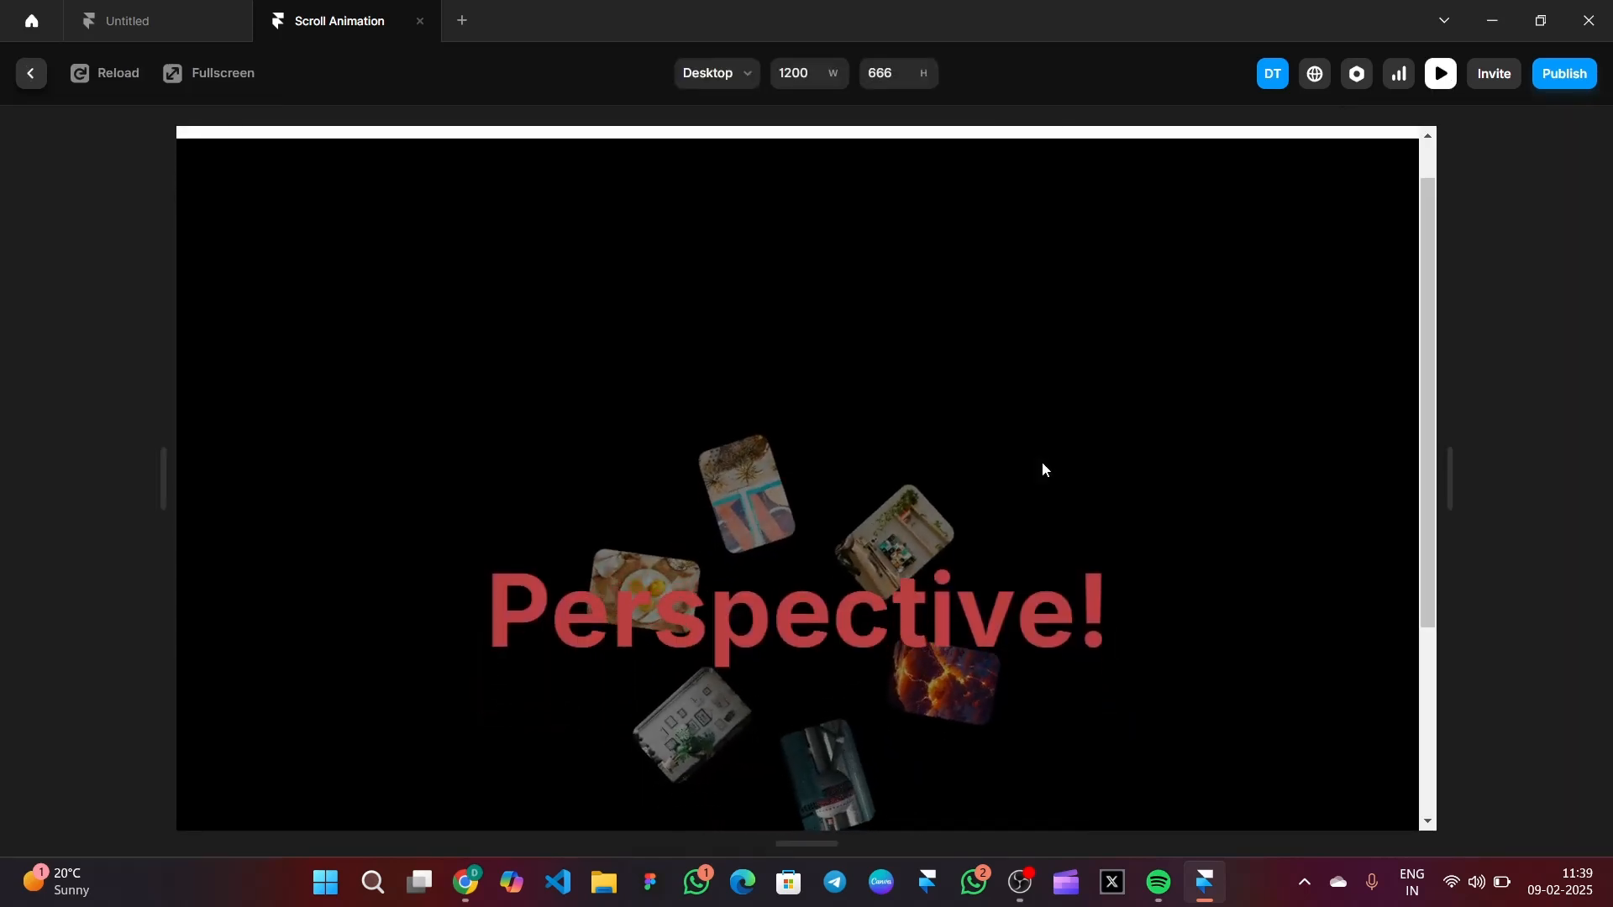
{"action": "scroll", "coordinate": [1042, 462], "scroll_direction": "up", "scroll_amount": 5}
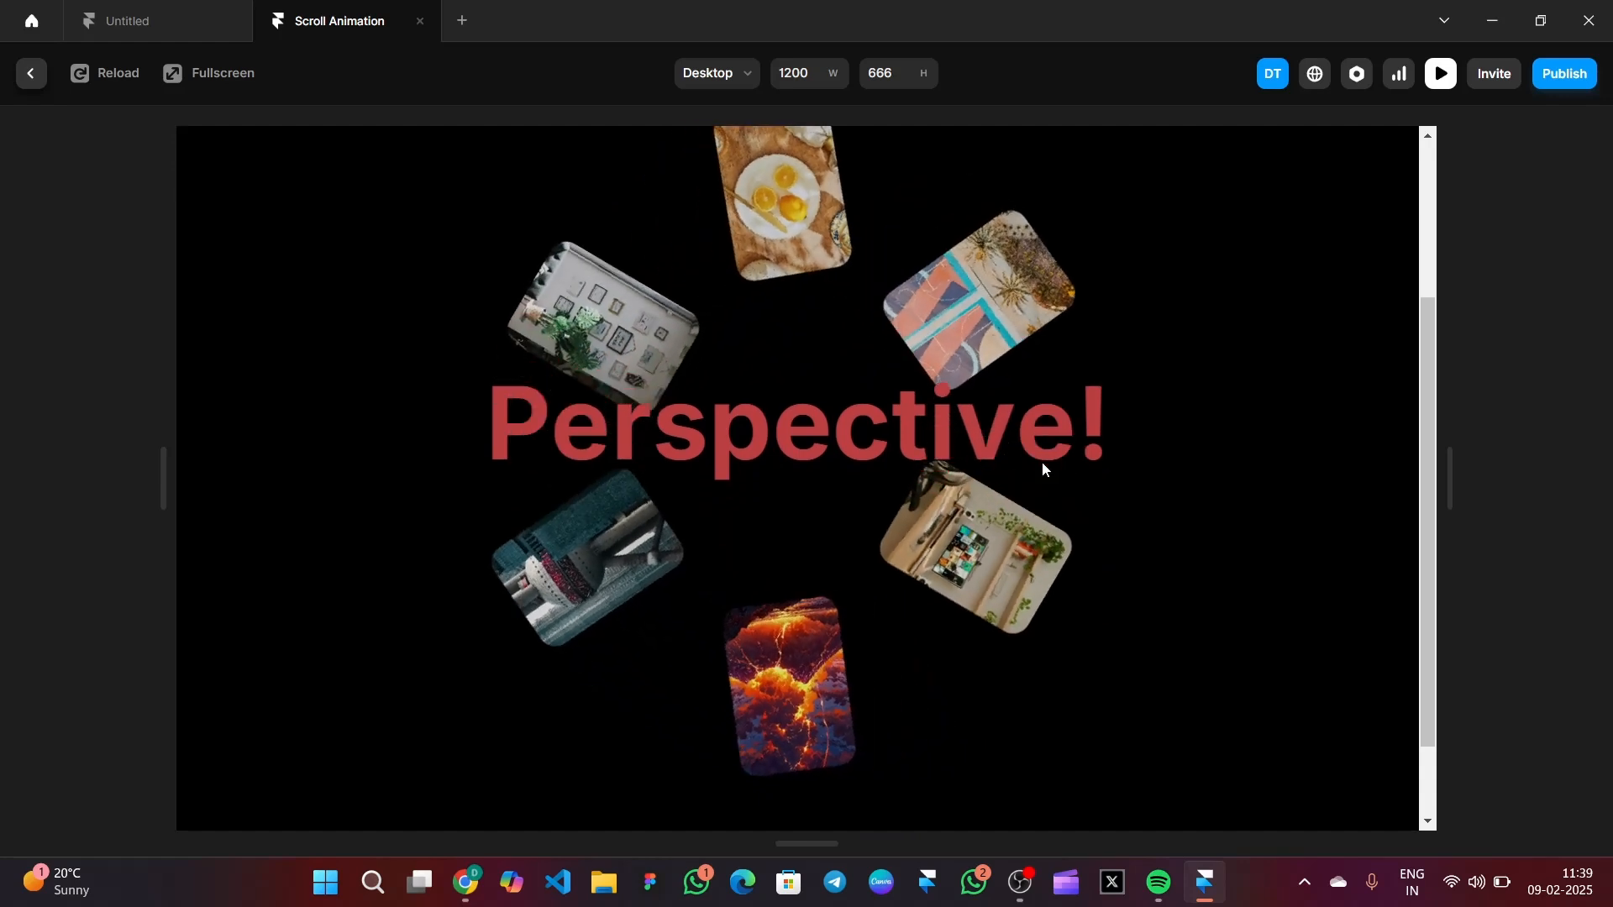
{"action": "scroll", "coordinate": [1057, 492], "scroll_direction": "down", "scroll_amount": 5}
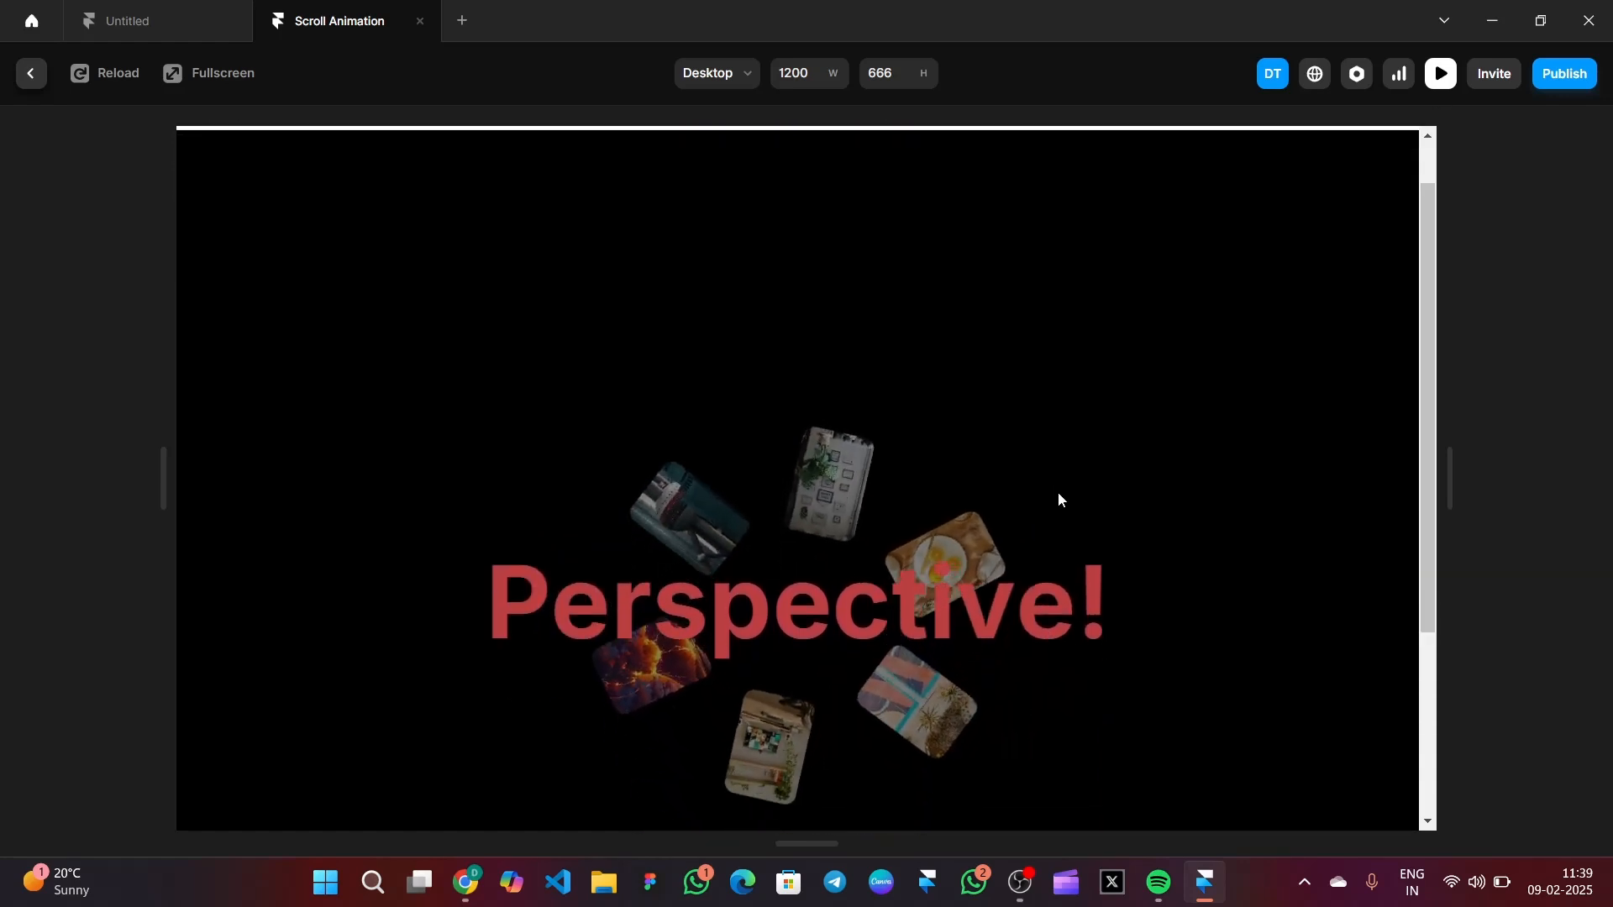
{"action": "scroll", "coordinate": [1057, 491], "scroll_direction": "up", "scroll_amount": 4}
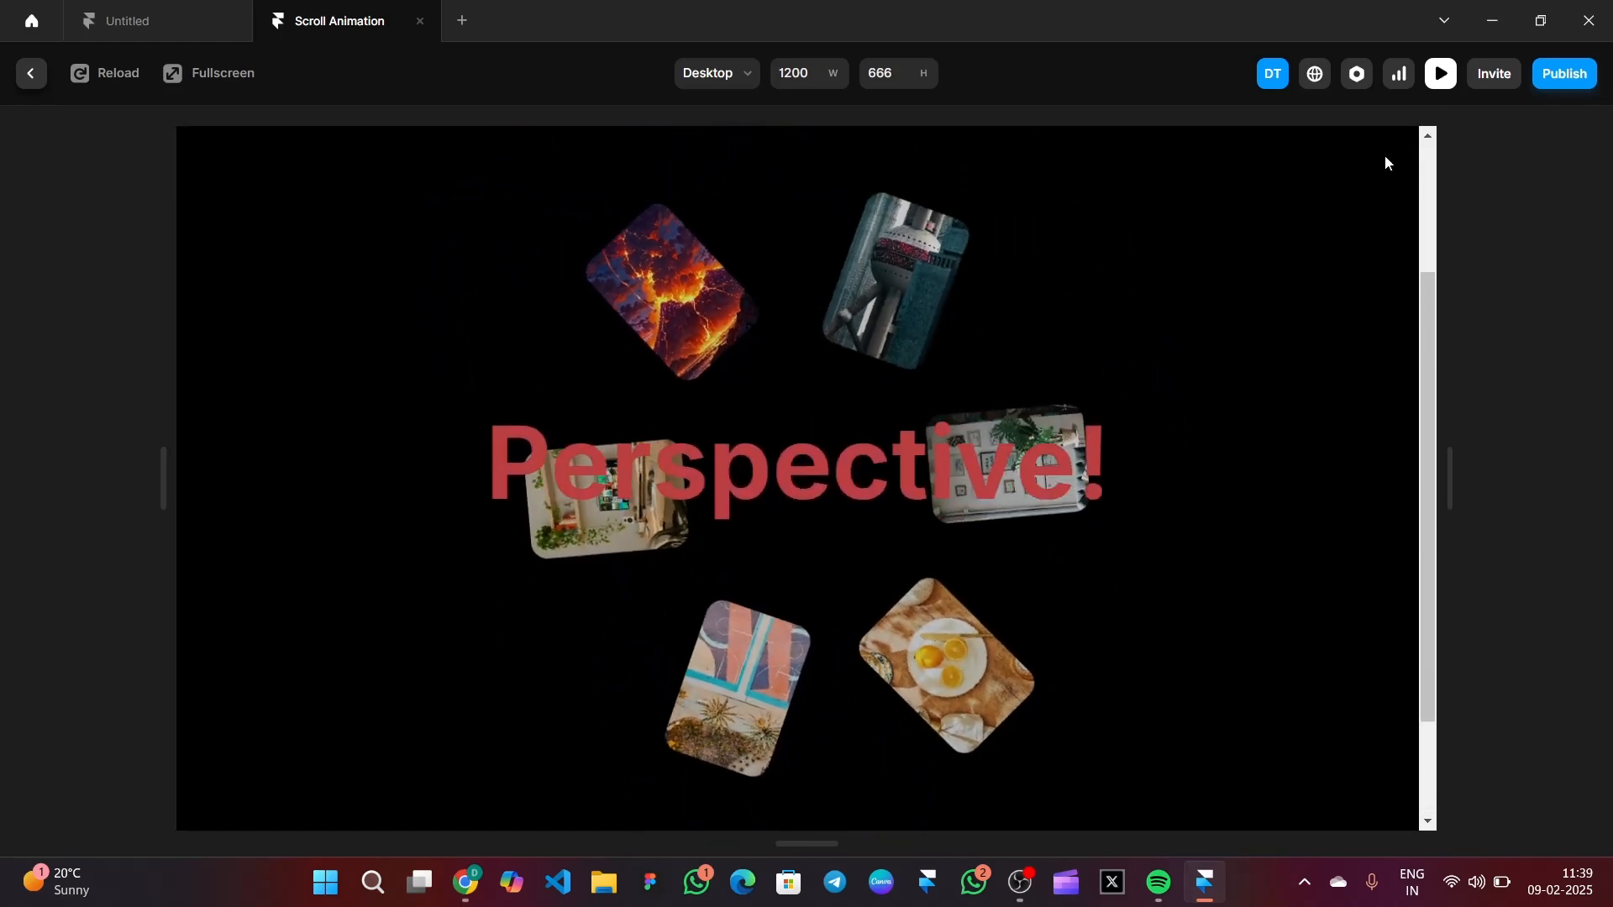
{"action": "left_click", "coordinate": [1442, 74]}
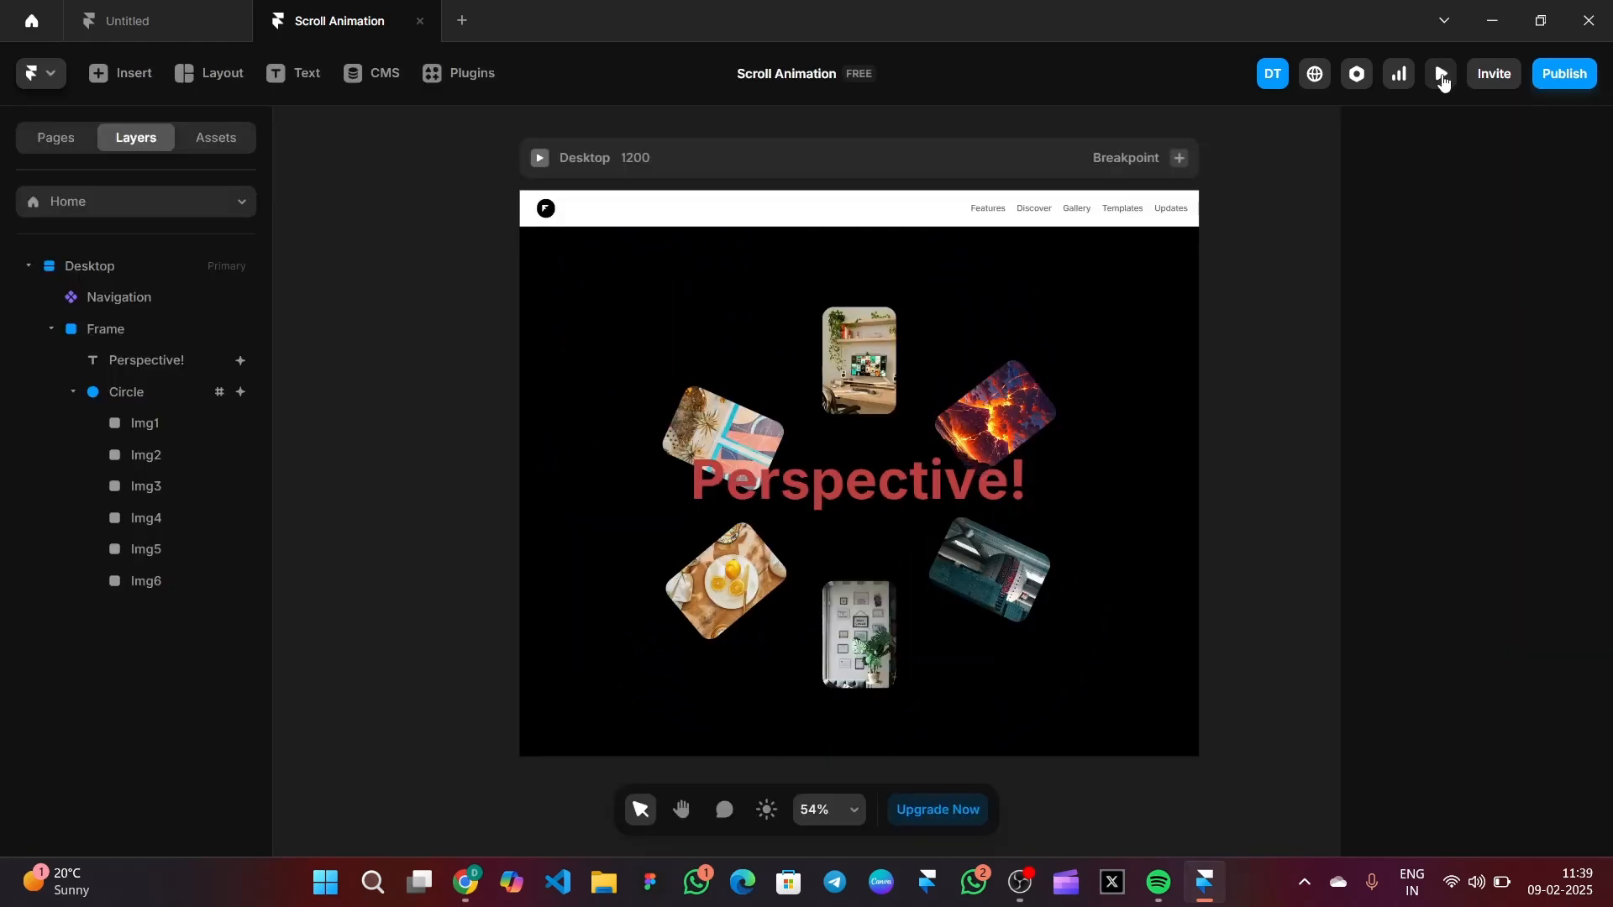
Step: Set the height of the black Frame section to Viewport
{"action": "left_click", "coordinate": [650, 409]}
{"action": "scroll", "coordinate": [1458, 366], "scroll_direction": "up", "scroll_amount": 5}
{"action": "left_click", "coordinate": [1552, 426]}
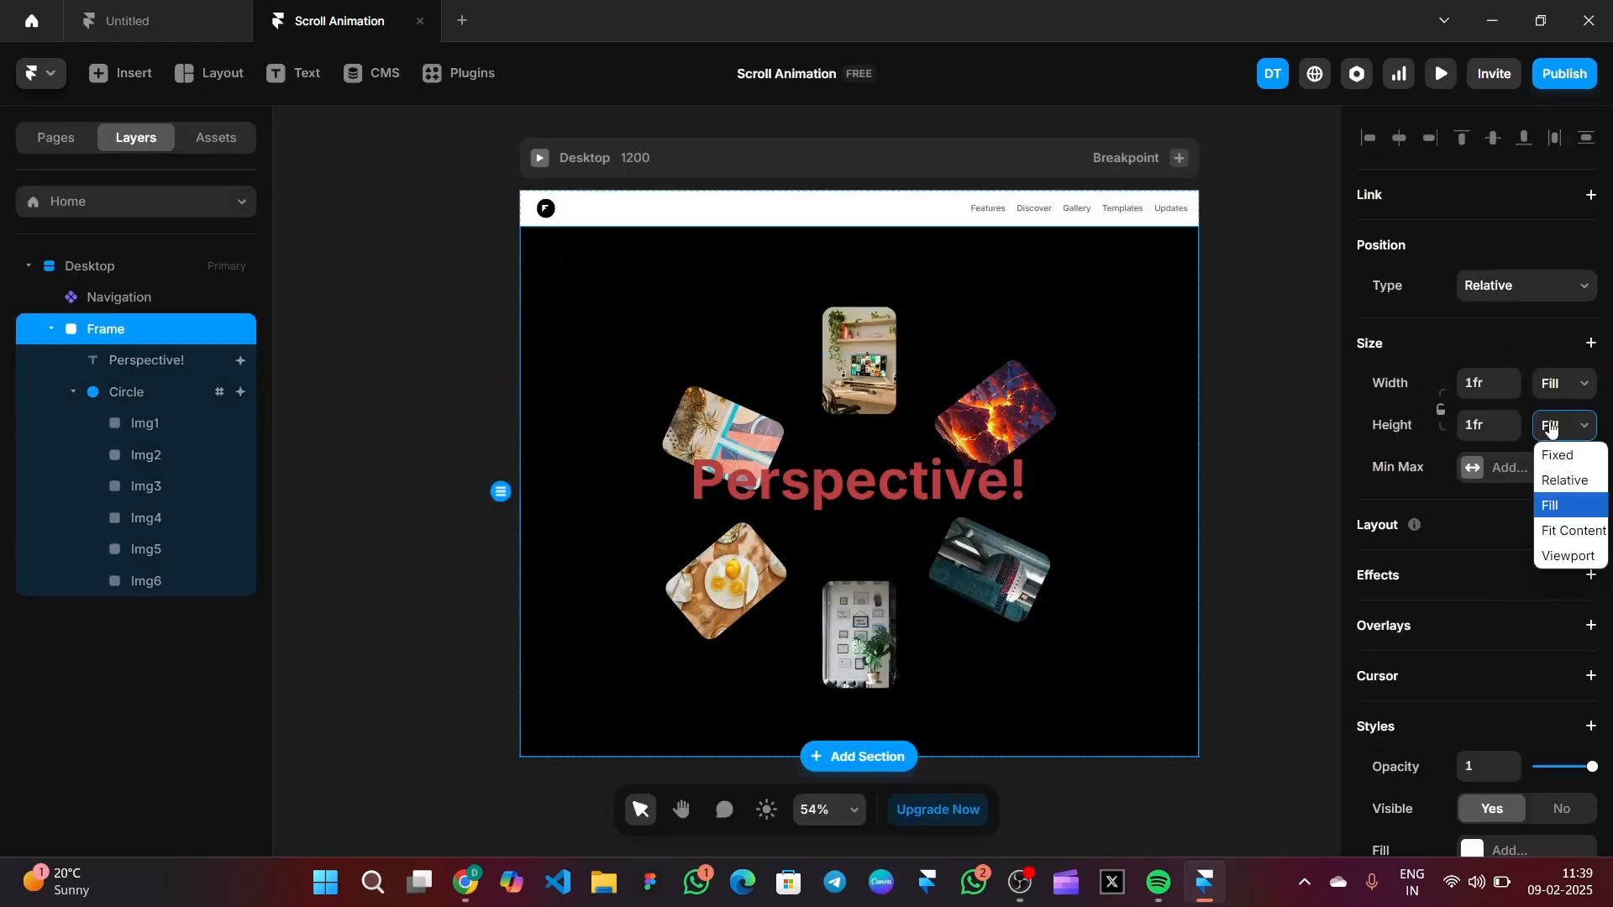
{"action": "left_click", "coordinate": [1564, 557]}
Step: Set the Desktop breakpoint's height to Fit
{"action": "left_click", "coordinate": [768, 156]}
{"action": "scroll", "coordinate": [1567, 370], "scroll_direction": "up", "scroll_amount": 2}
{"action": "left_click", "coordinate": [1567, 370]}
{"action": "left_click", "coordinate": [1568, 476]}
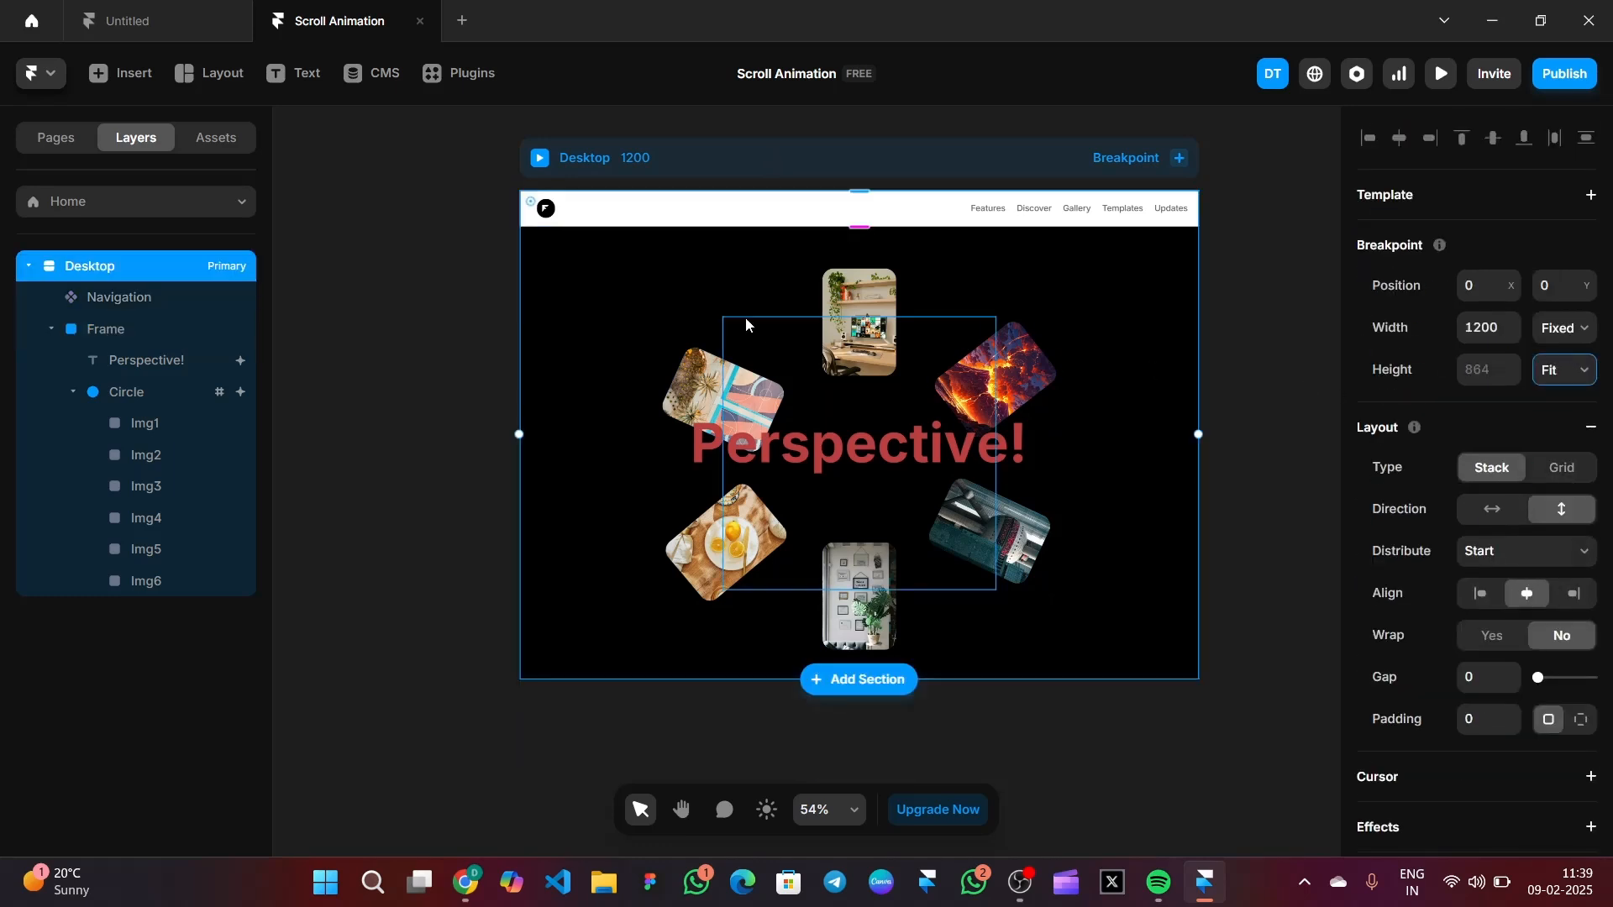
{"action": "left_click", "coordinate": [866, 487]}
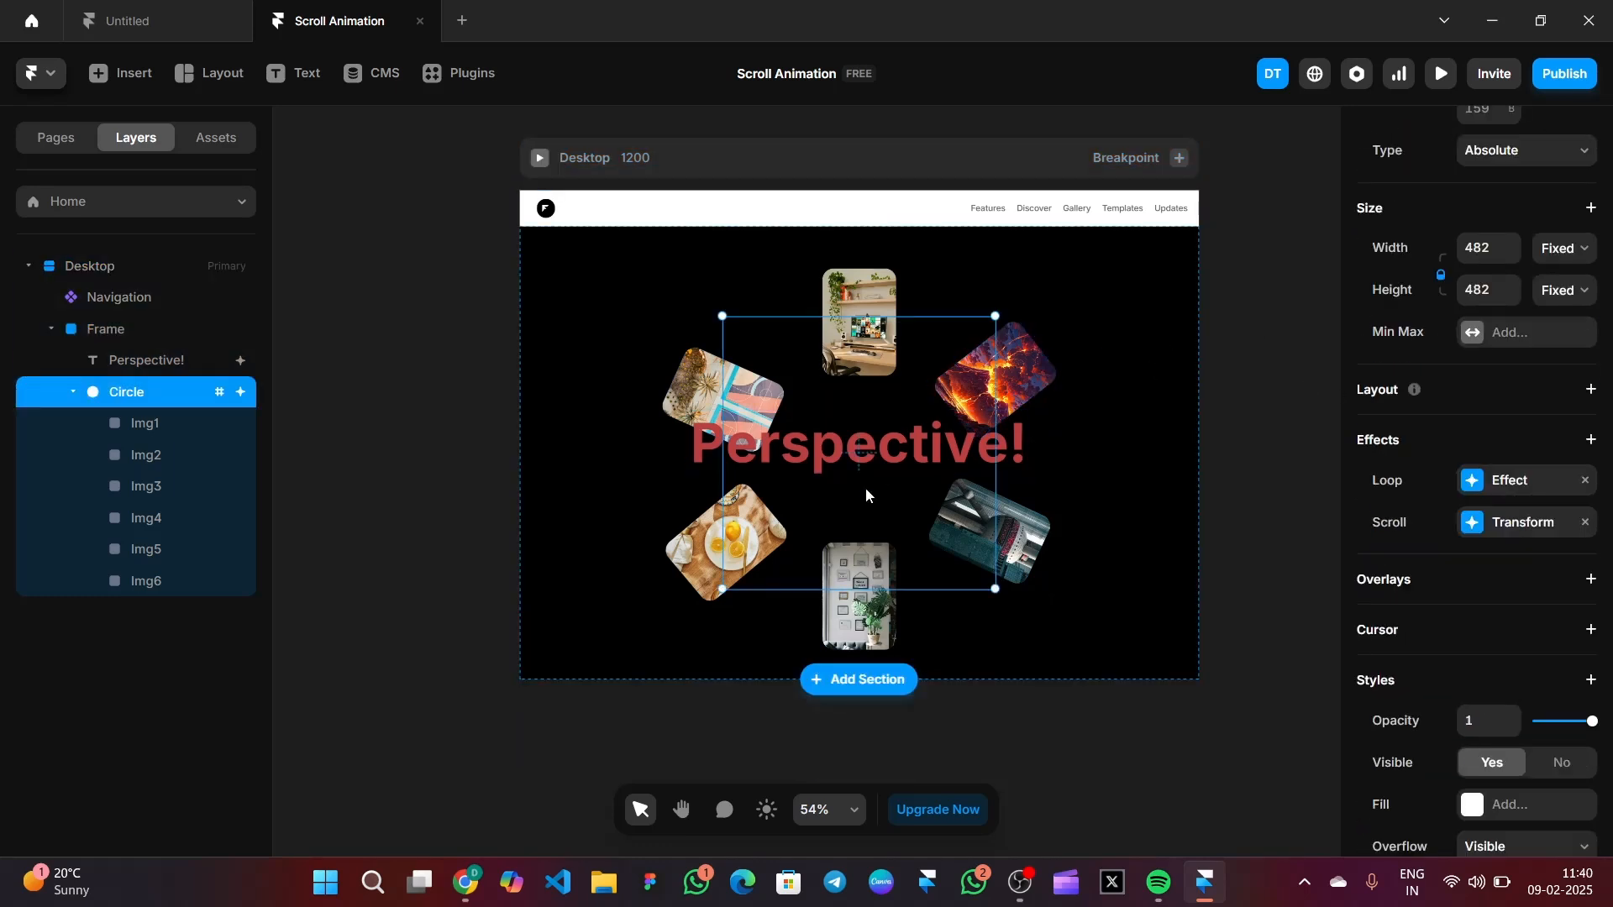
{"action": "scroll", "coordinate": [1550, 439], "scroll_direction": "up", "scroll_amount": 4}
{"action": "left_click", "coordinate": [1550, 438]}
{"action": "left_click", "coordinate": [1488, 472]}
{"action": "left_click", "coordinate": [1317, 339]}
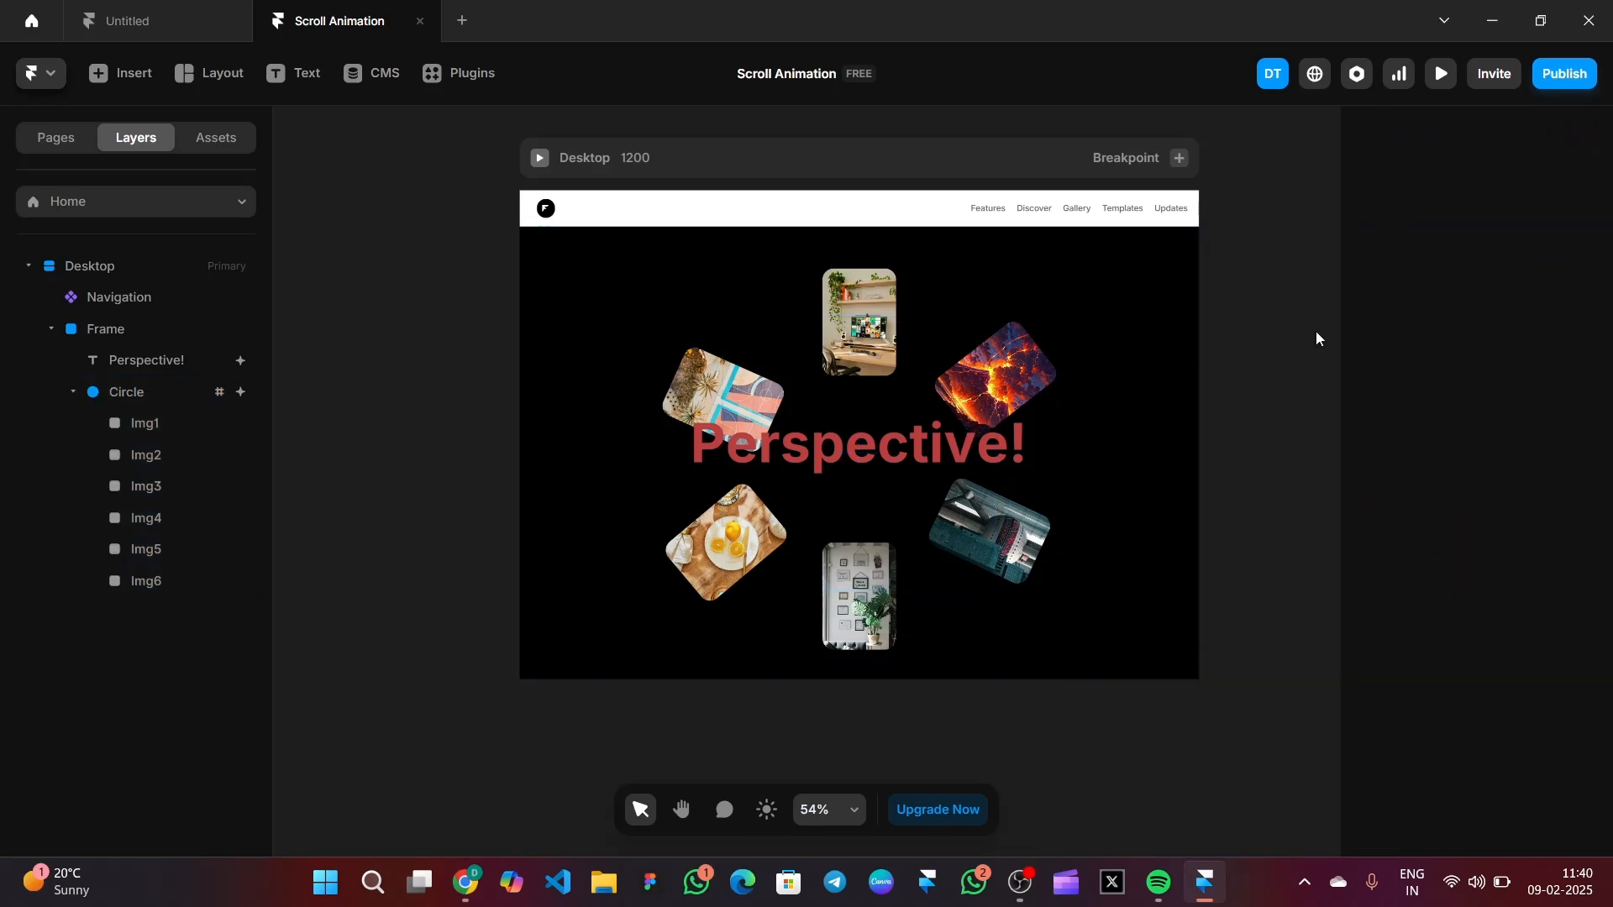
Step: Preview the resized page and scroll it to check how the card ring animates around the text
{"action": "left_click", "coordinate": [1440, 76]}
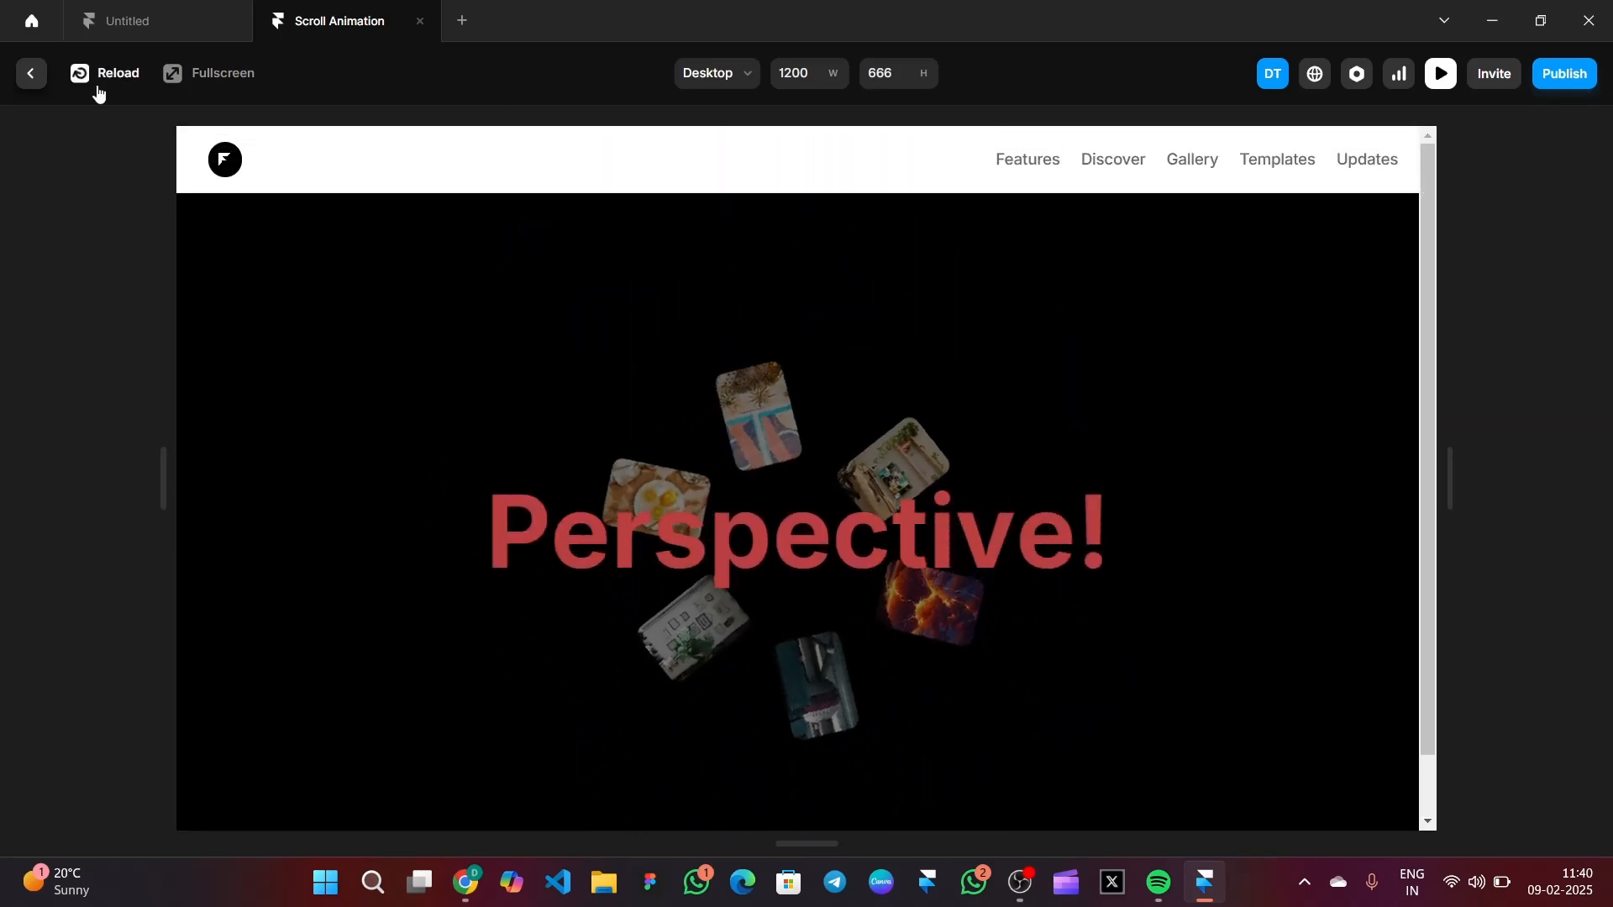
{"action": "left_click_drag", "start_coordinate": [1427, 290], "coordinate": [1391, 177]}
{"action": "left_click", "coordinate": [1442, 74]}
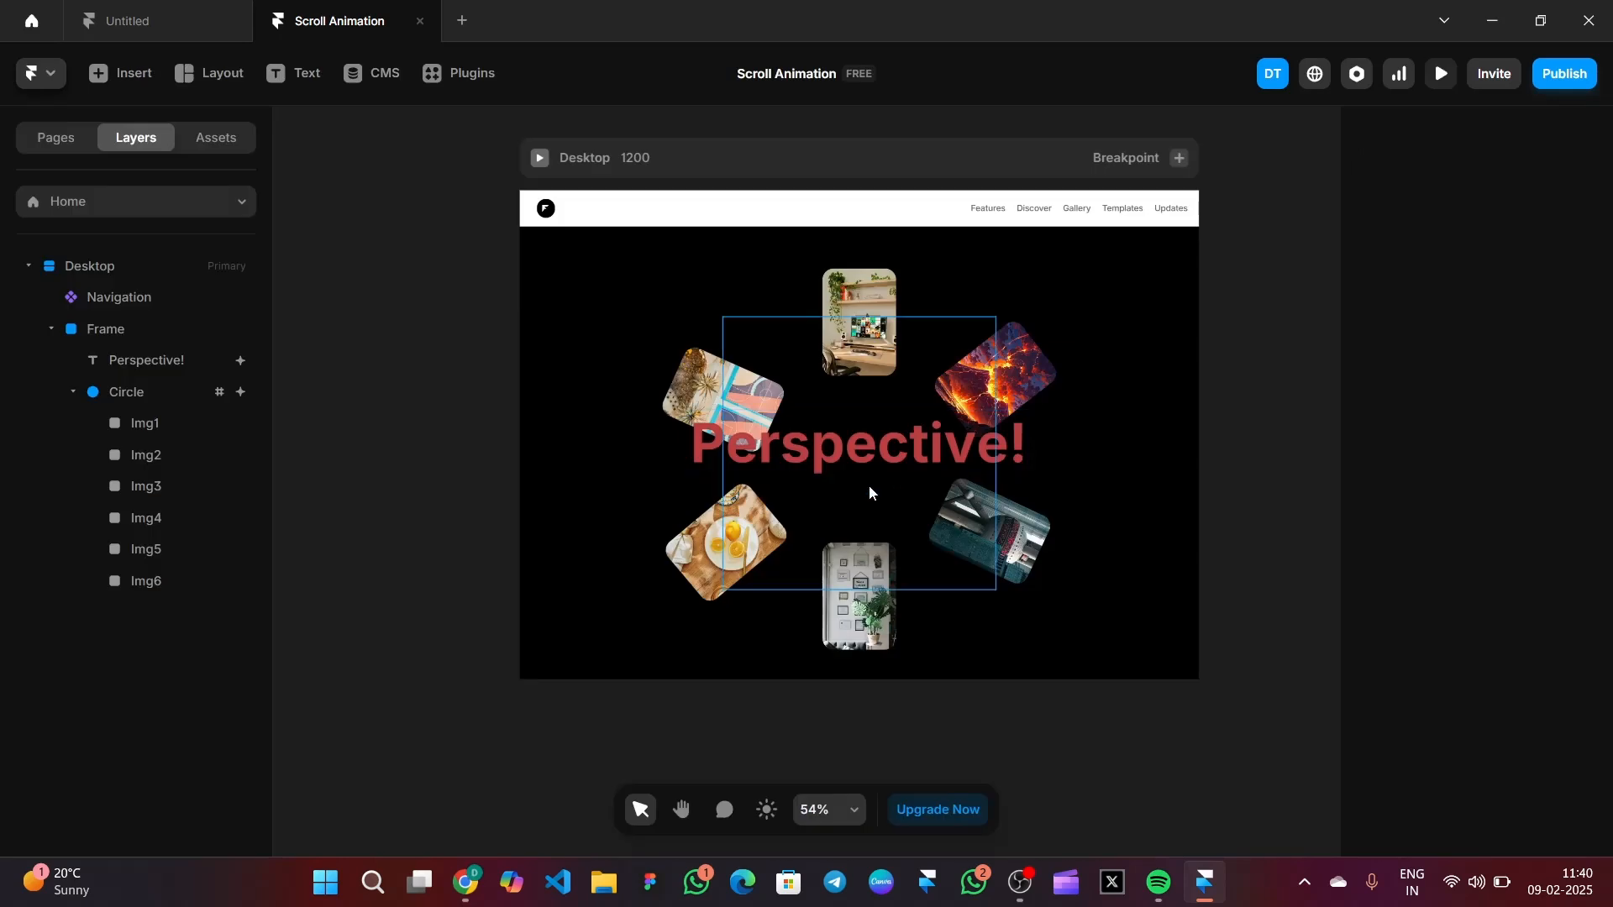
Step: Set the transition time of the Circle's Loop effect to 19 seconds
{"action": "left_click", "coordinate": [868, 487]}
{"action": "scroll", "coordinate": [1479, 576], "scroll_direction": "down", "scroll_amount": 3}
{"action": "left_click", "coordinate": [1473, 548]}
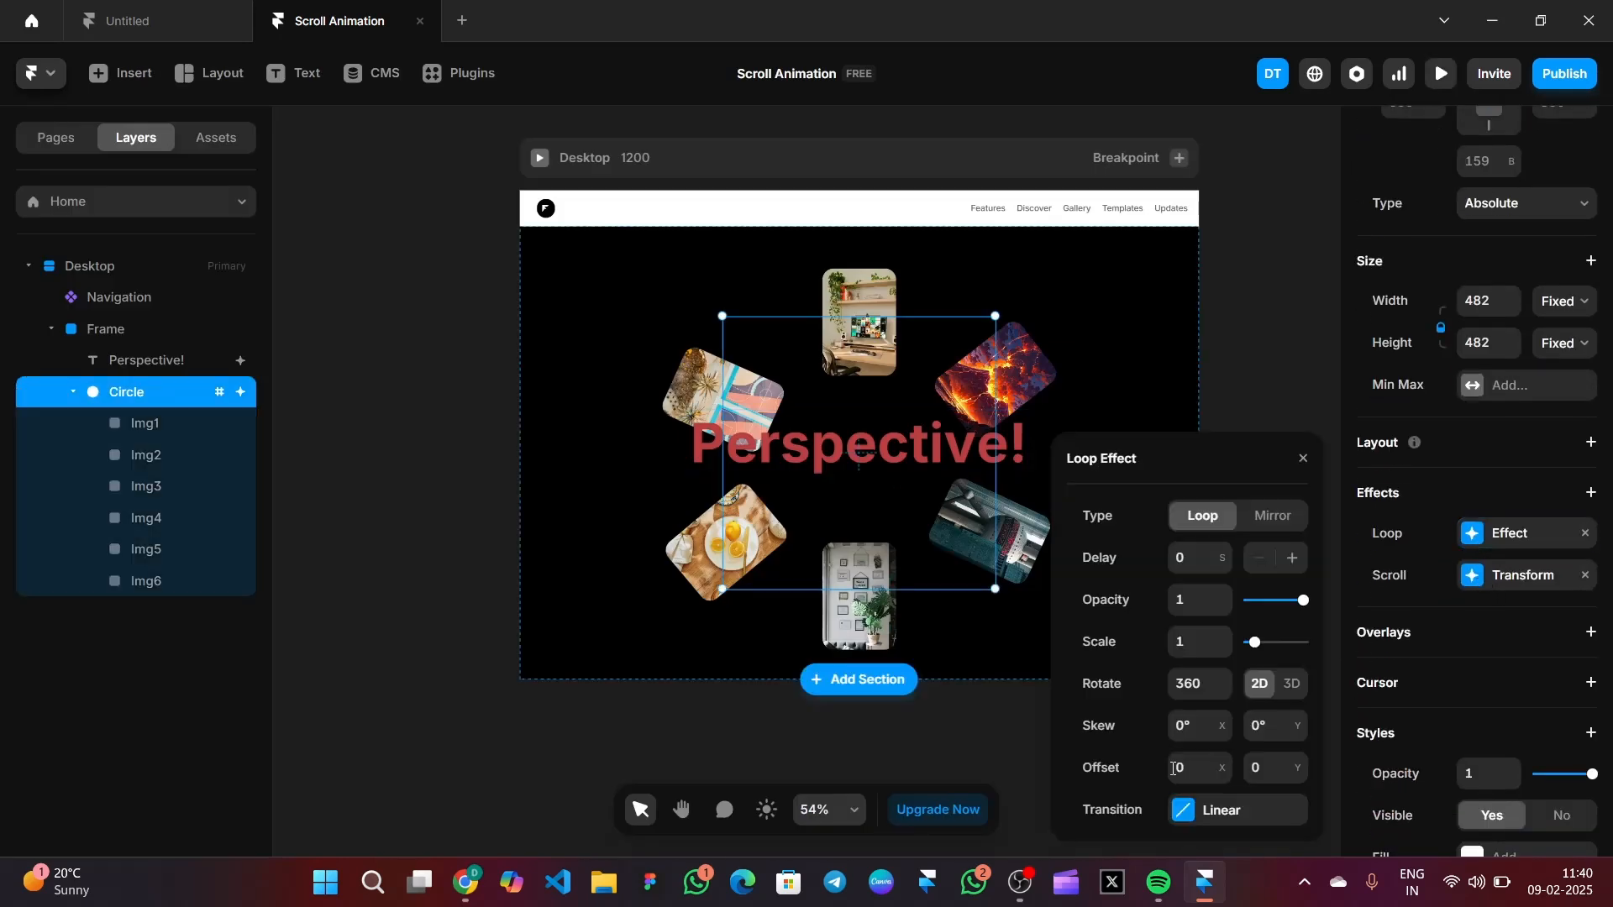
{"action": "left_click", "coordinate": [1185, 812]}
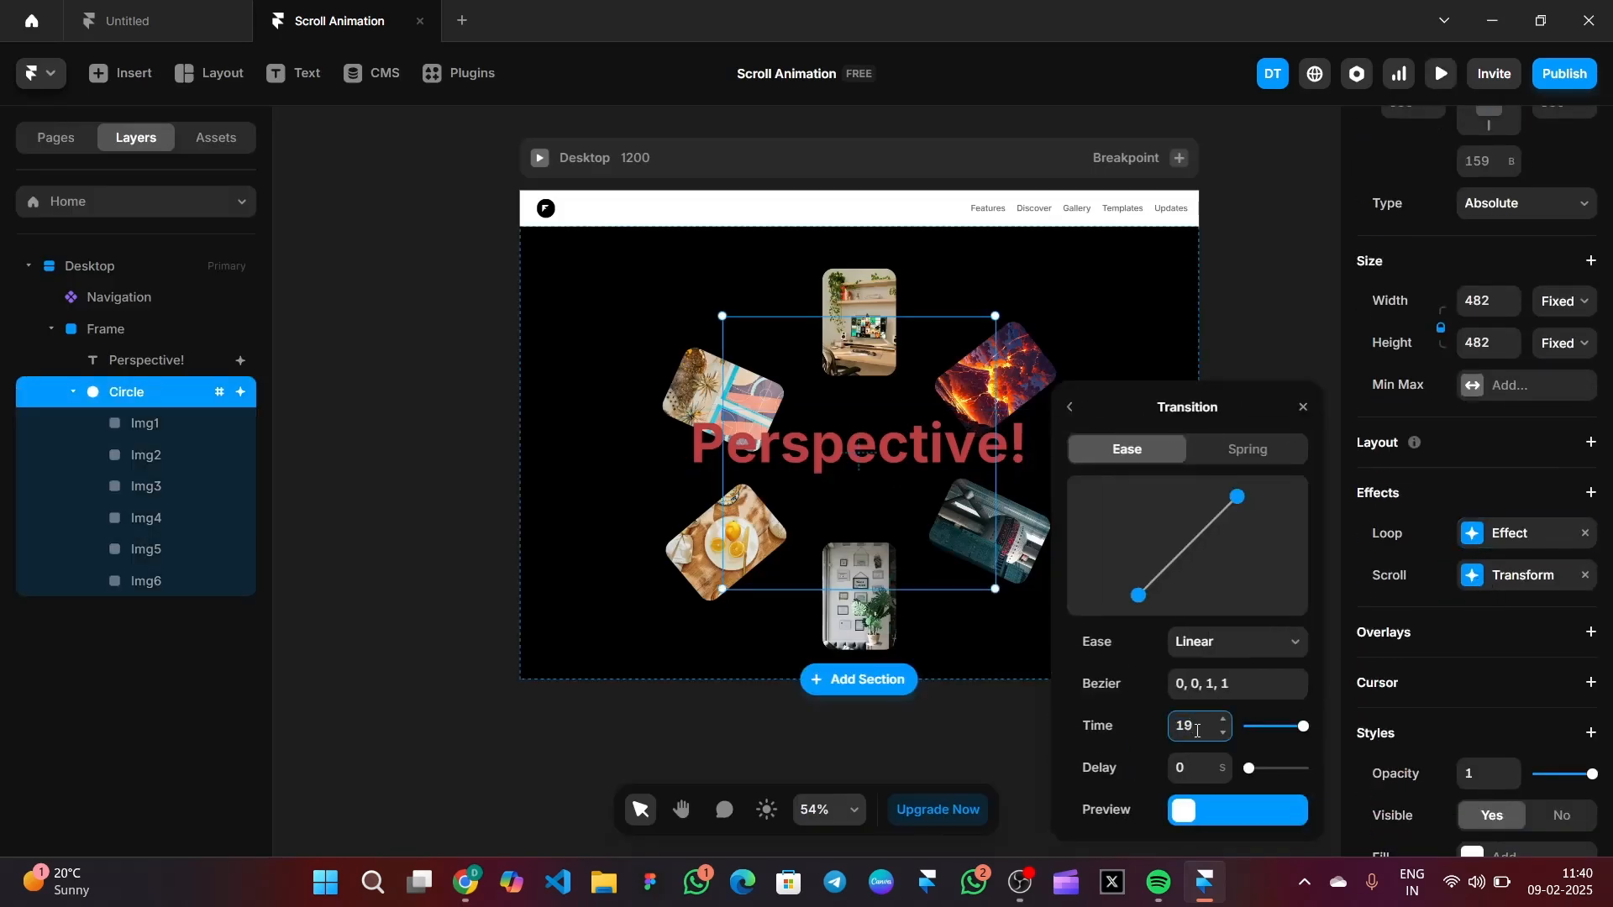
{"action": "left_click", "coordinate": [1226, 144]}
Step: Preview the page and scroll down and up to check the ring's rotation speed and scroll transform
{"action": "left_click", "coordinate": [1440, 76]}
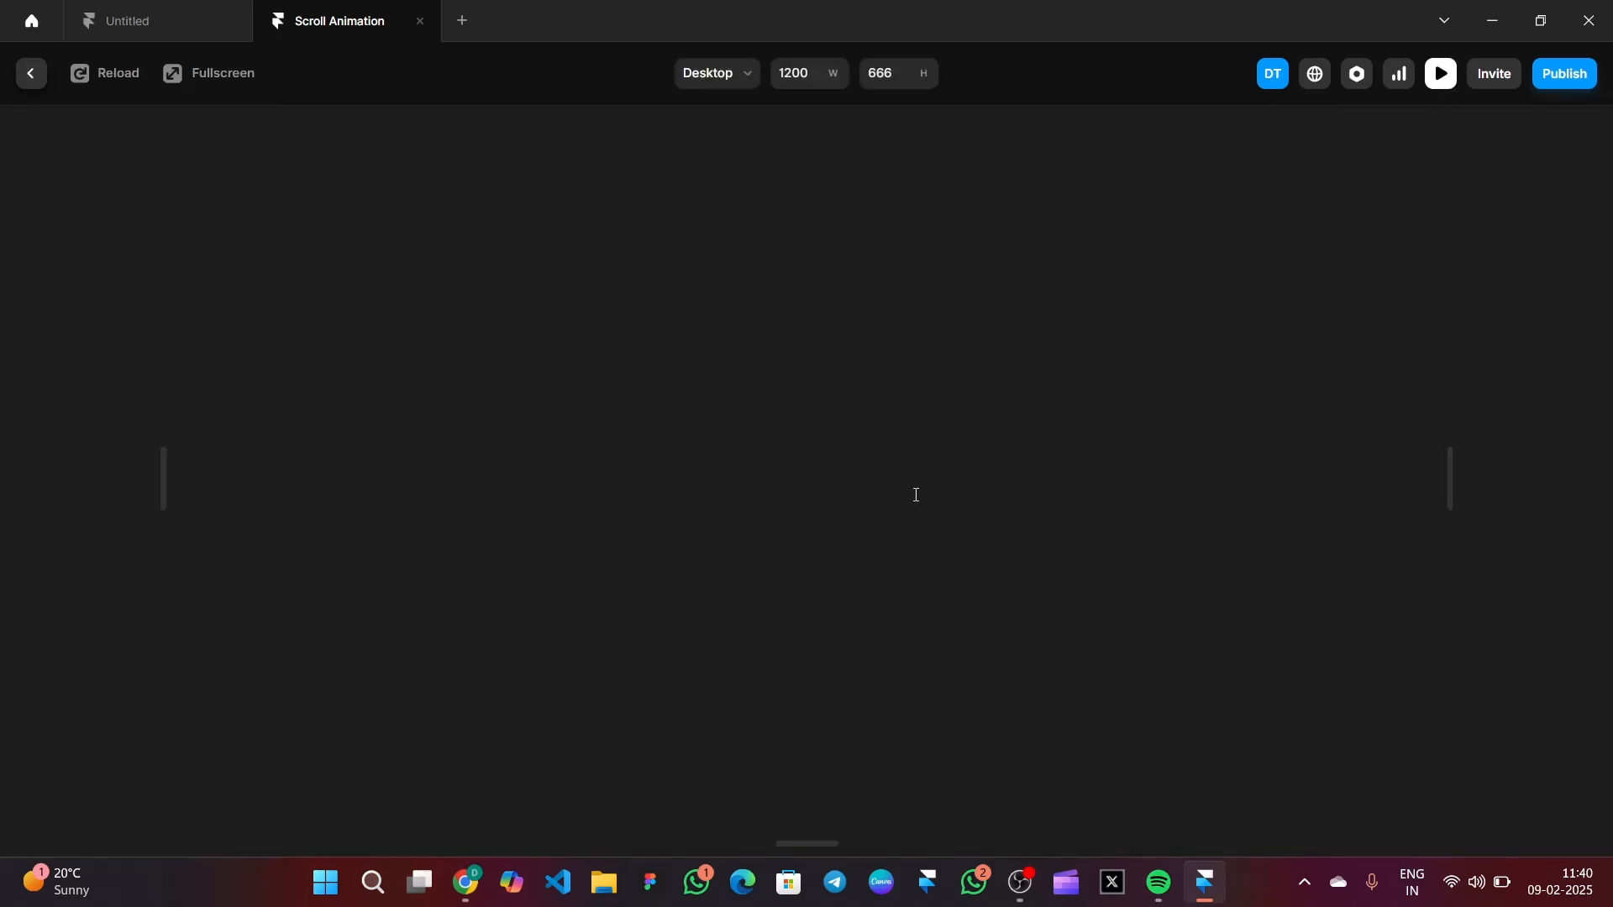
{"action": "scroll", "coordinate": [917, 495], "scroll_direction": "down", "scroll_amount": 3}
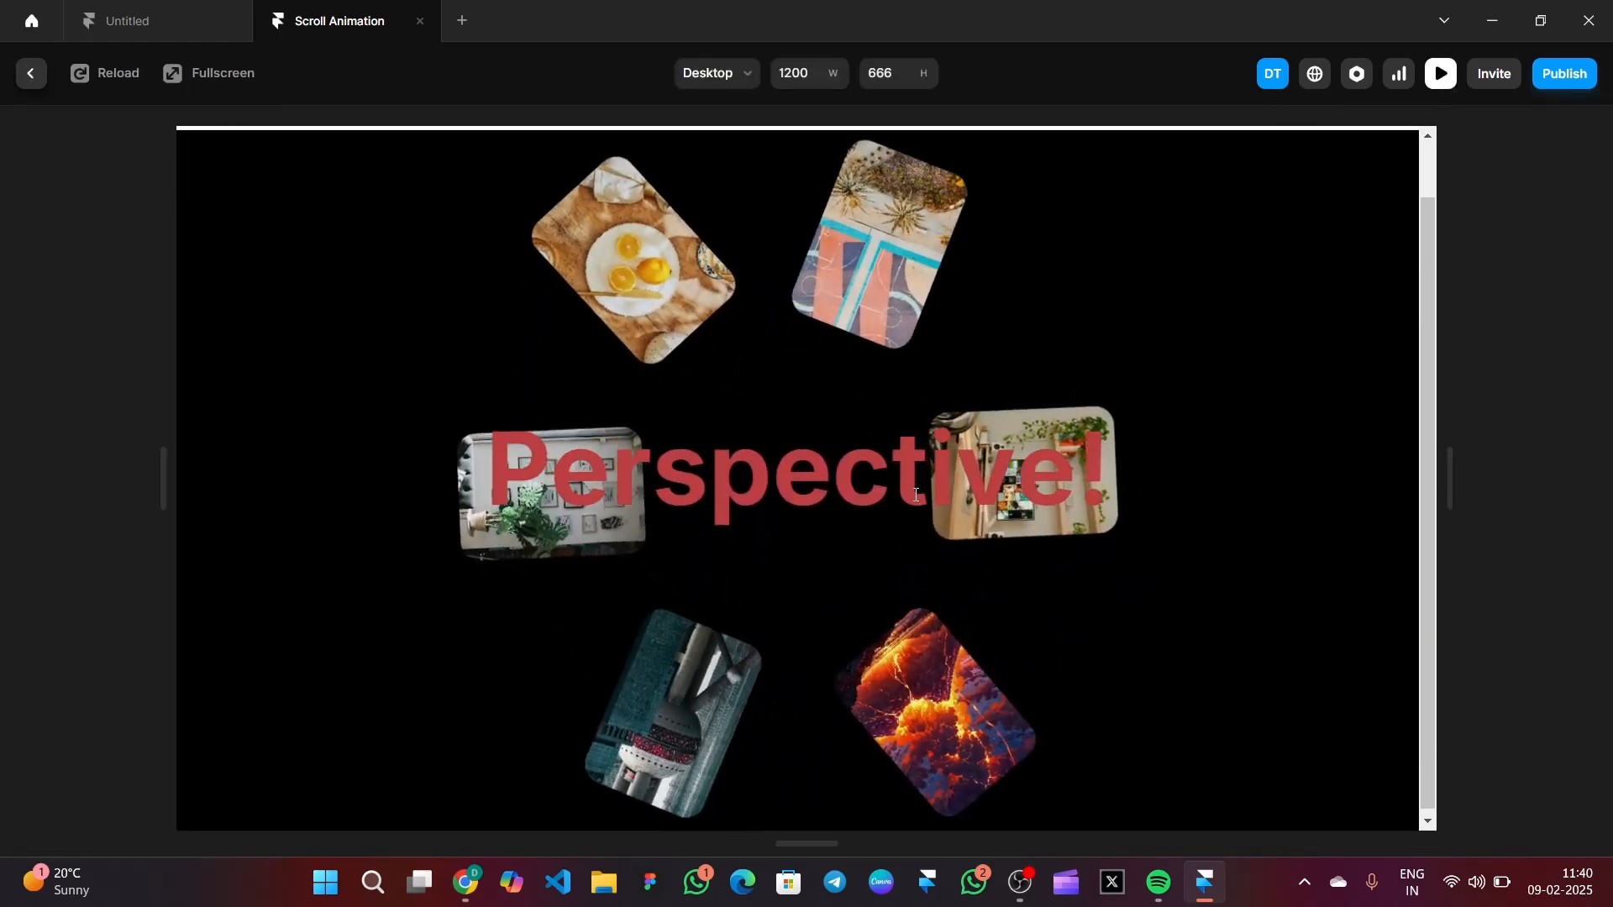
{"action": "scroll", "coordinate": [917, 495], "scroll_direction": "up", "scroll_amount": 3}
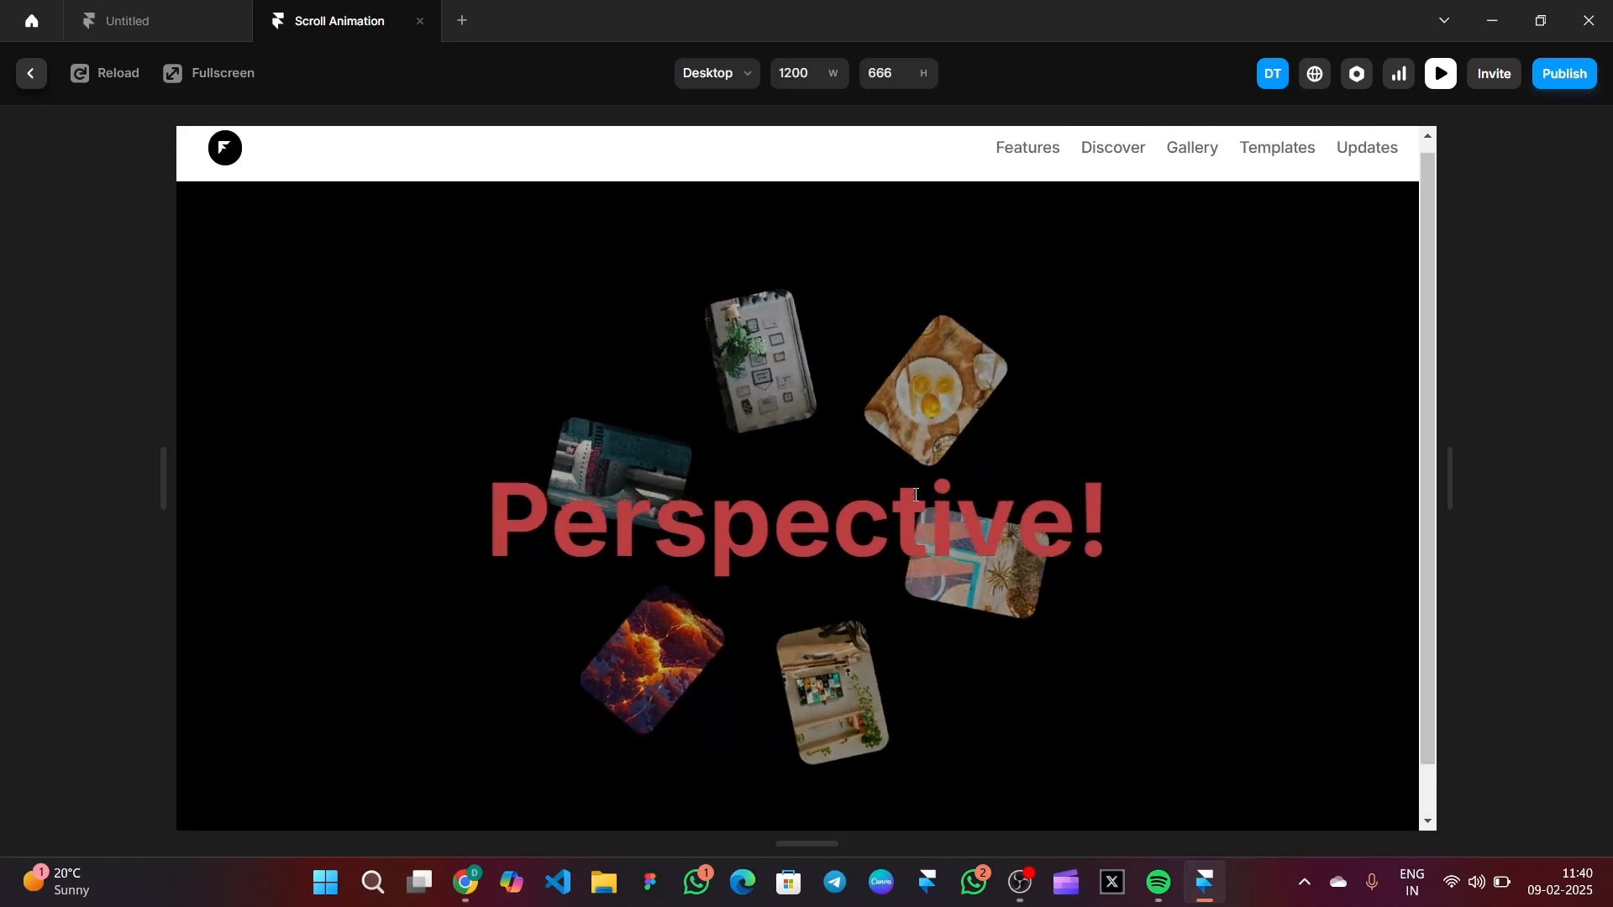
{"action": "left_click", "coordinate": [1440, 76]}
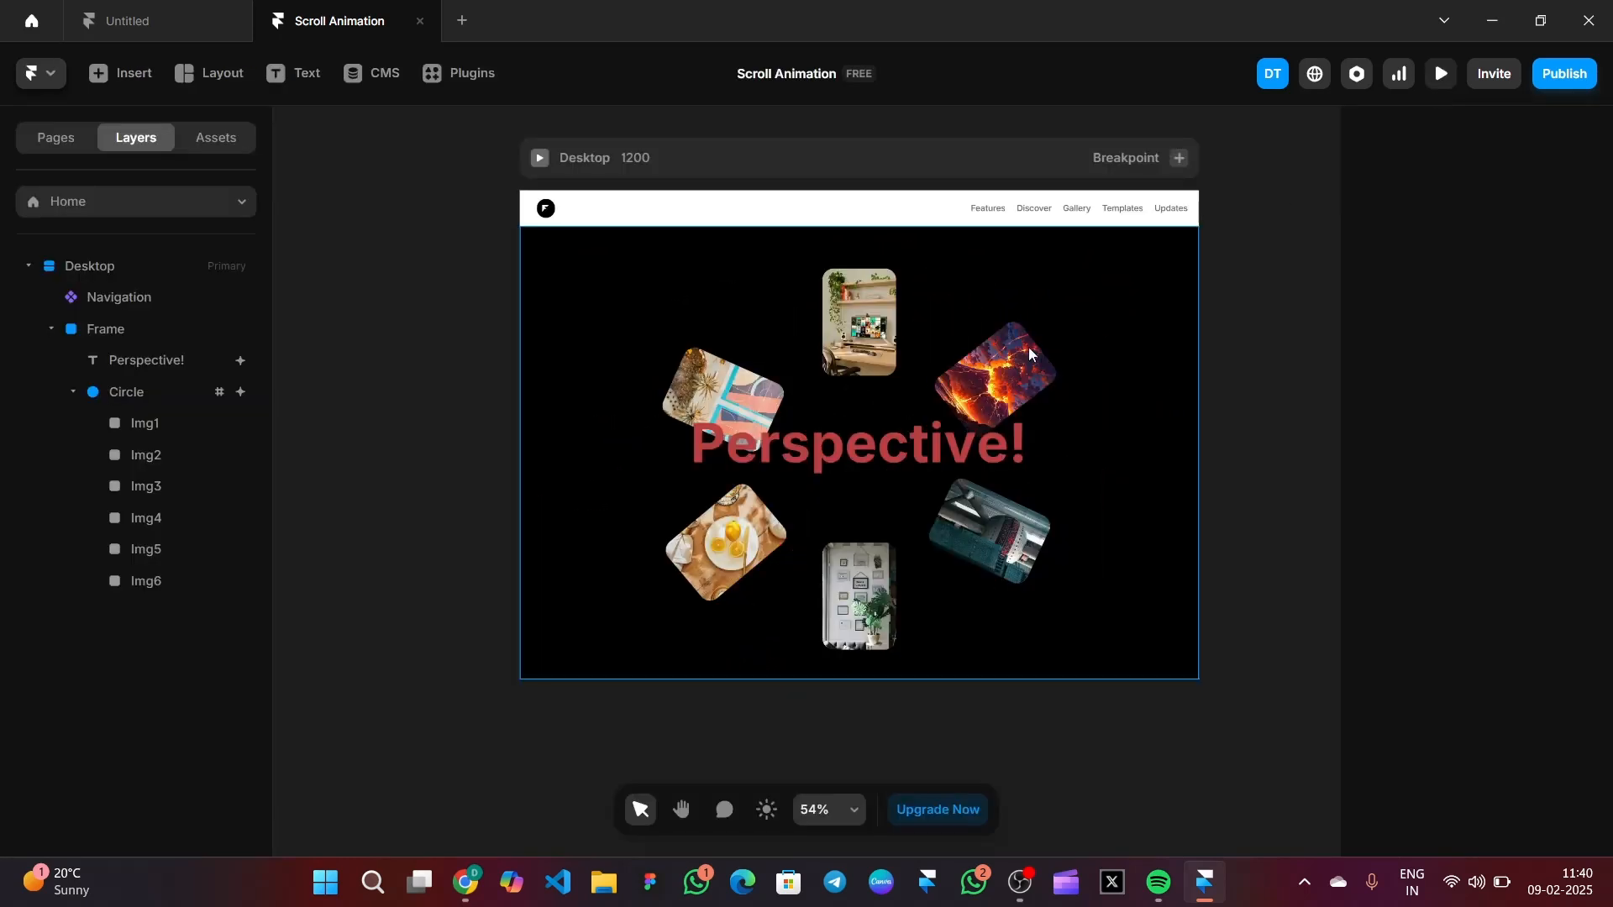
Step: Nudge the lava image card slightly up and left and fine-tune the breakfast image card's position in the ring
{"action": "left_click", "coordinate": [984, 378]}
{"action": "left_click_drag", "start_coordinate": [982, 378], "coordinate": [977, 371]}
{"action": "left_click", "coordinate": [737, 528]}
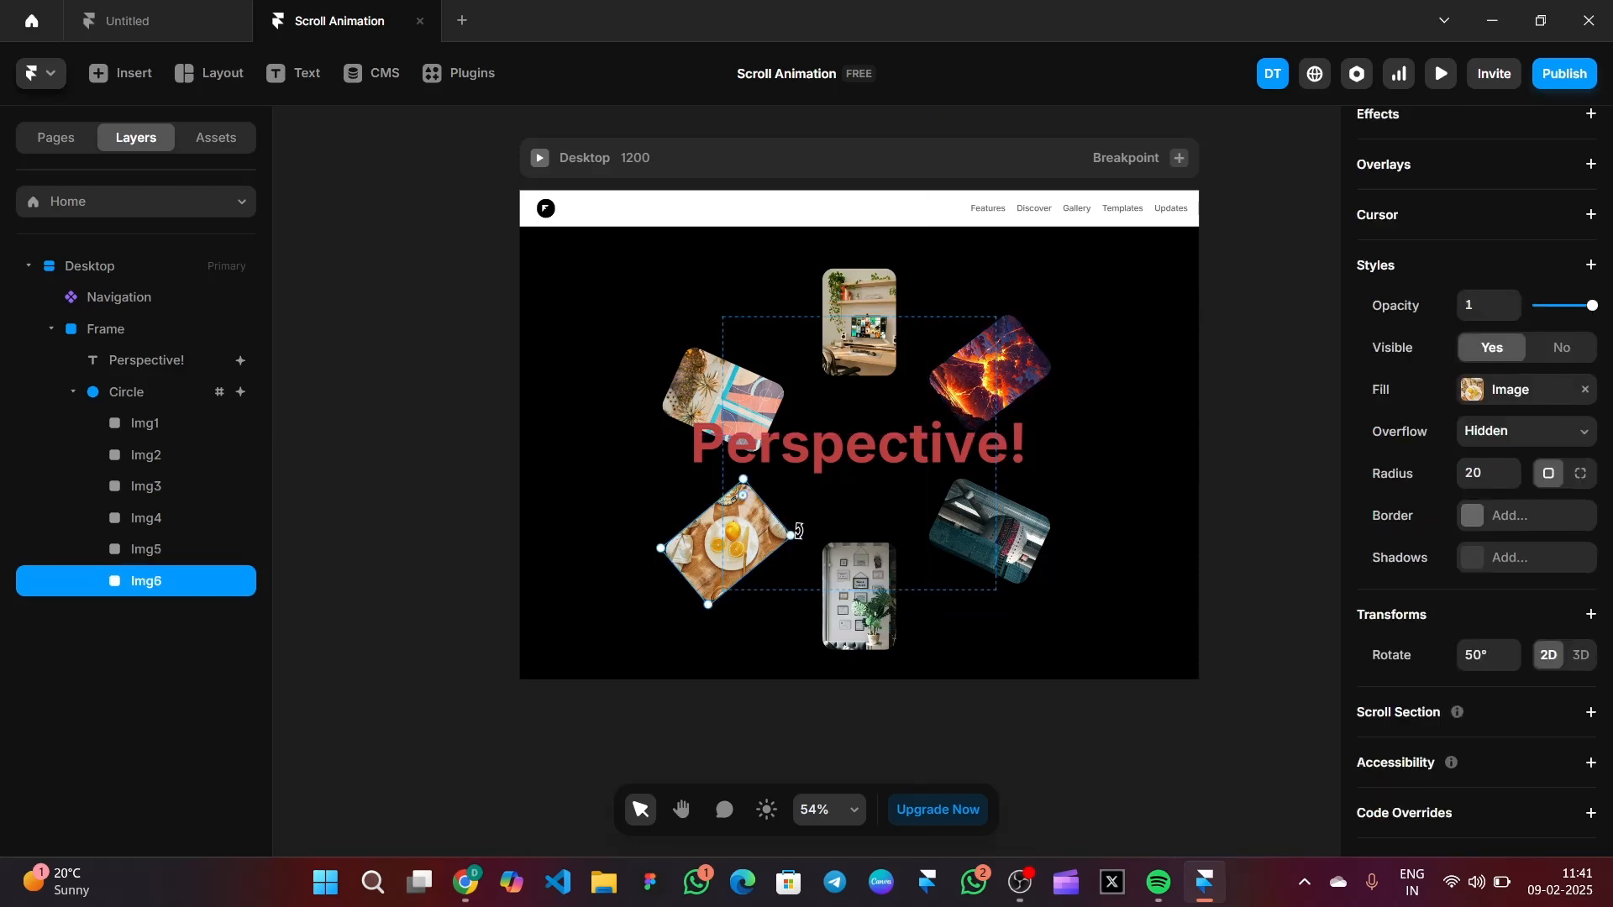
{"action": "left_click", "coordinate": [1285, 316]}
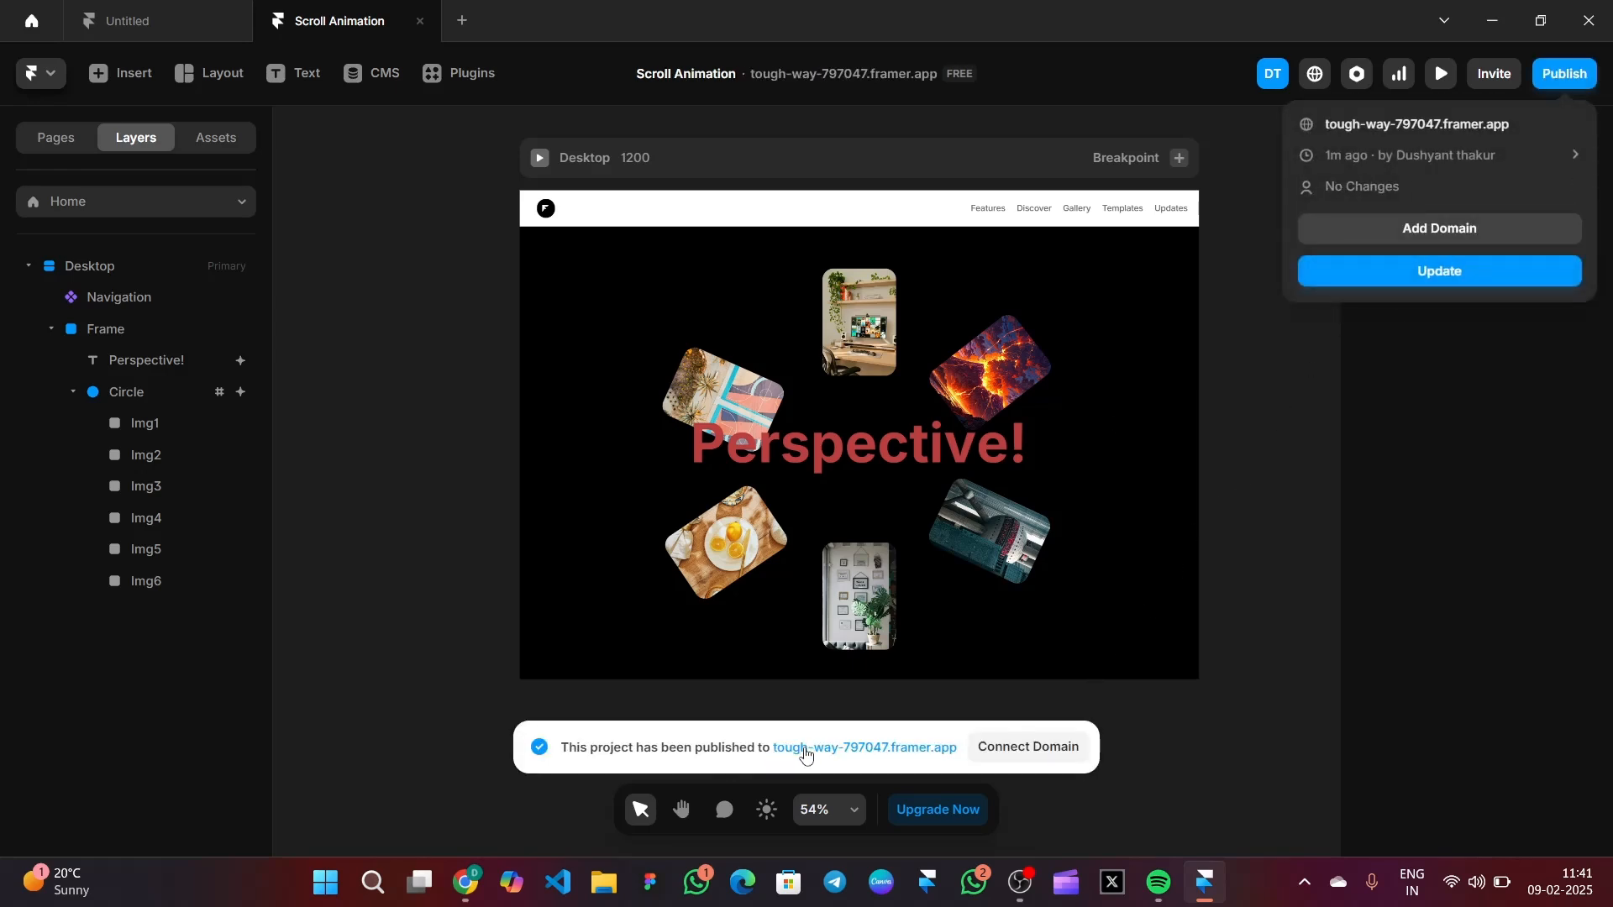
Step: Open the published site in the browser and scroll down and up to check the card ring's animation around the text
{"action": "left_click", "coordinate": [804, 748]}
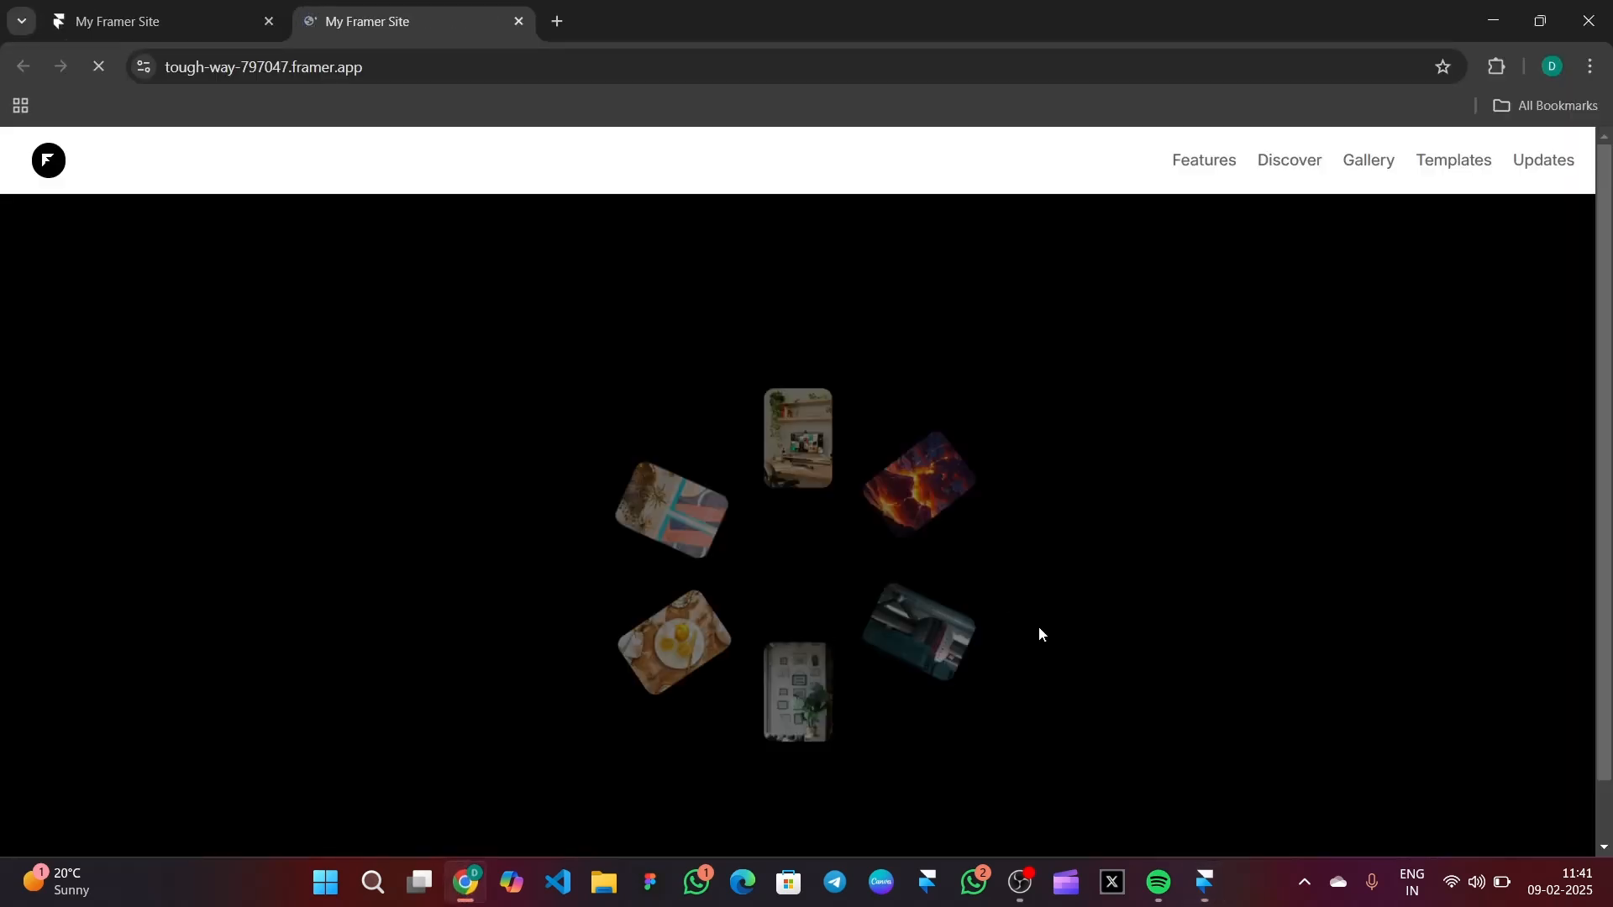
{"action": "scroll", "coordinate": [1036, 636], "scroll_direction": "down", "scroll_amount": 5}
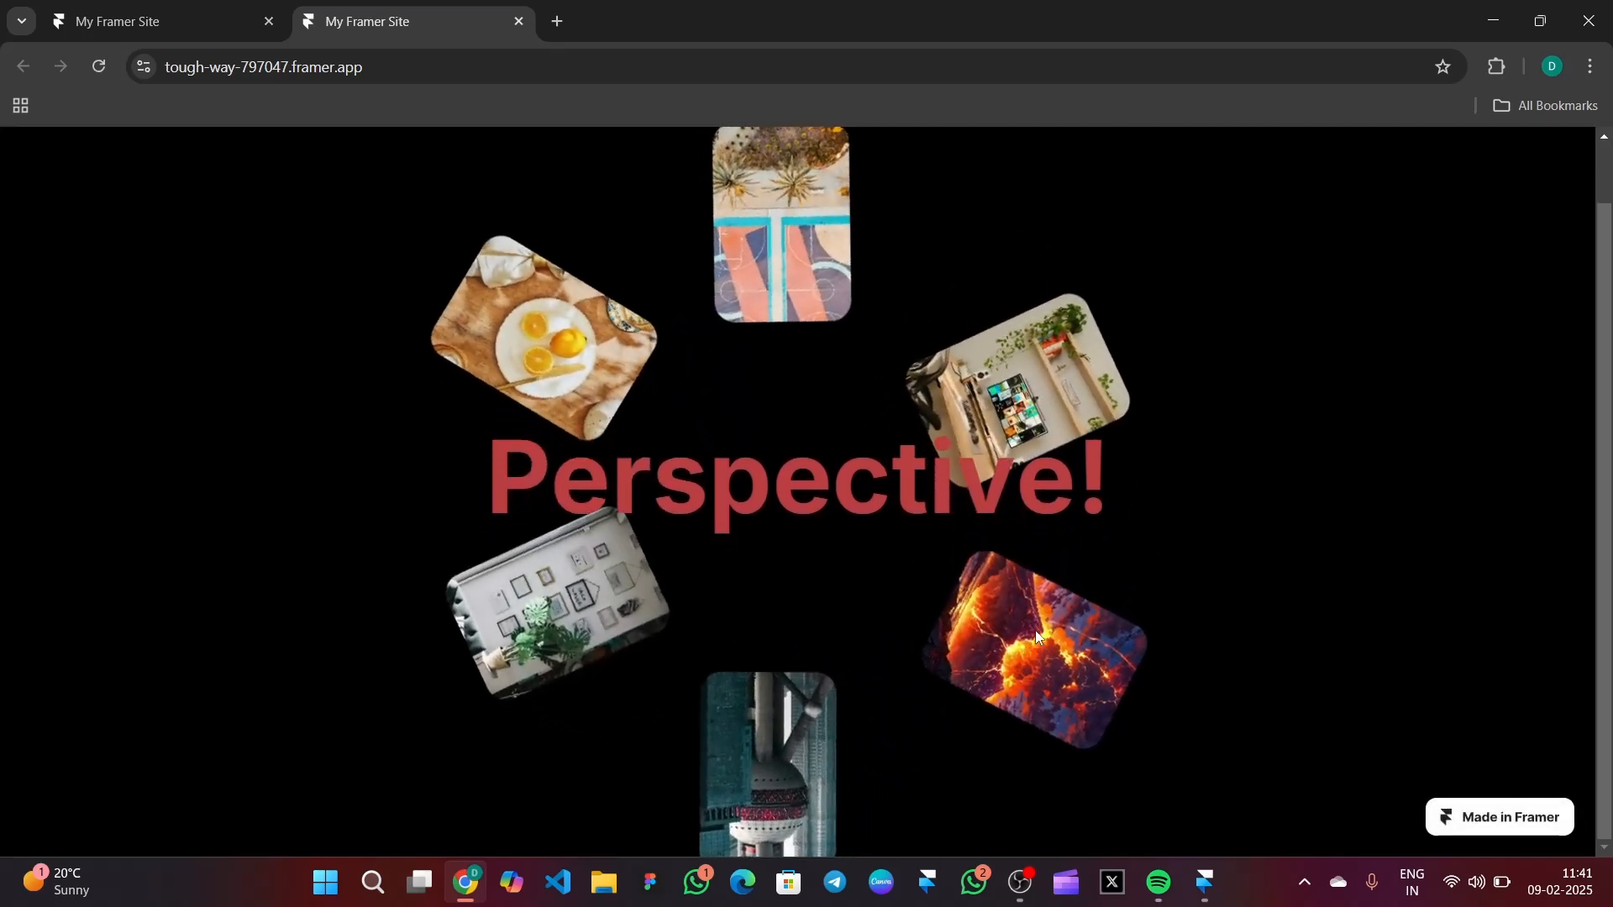
{"action": "scroll", "coordinate": [1035, 637], "scroll_direction": "up", "scroll_amount": 3}
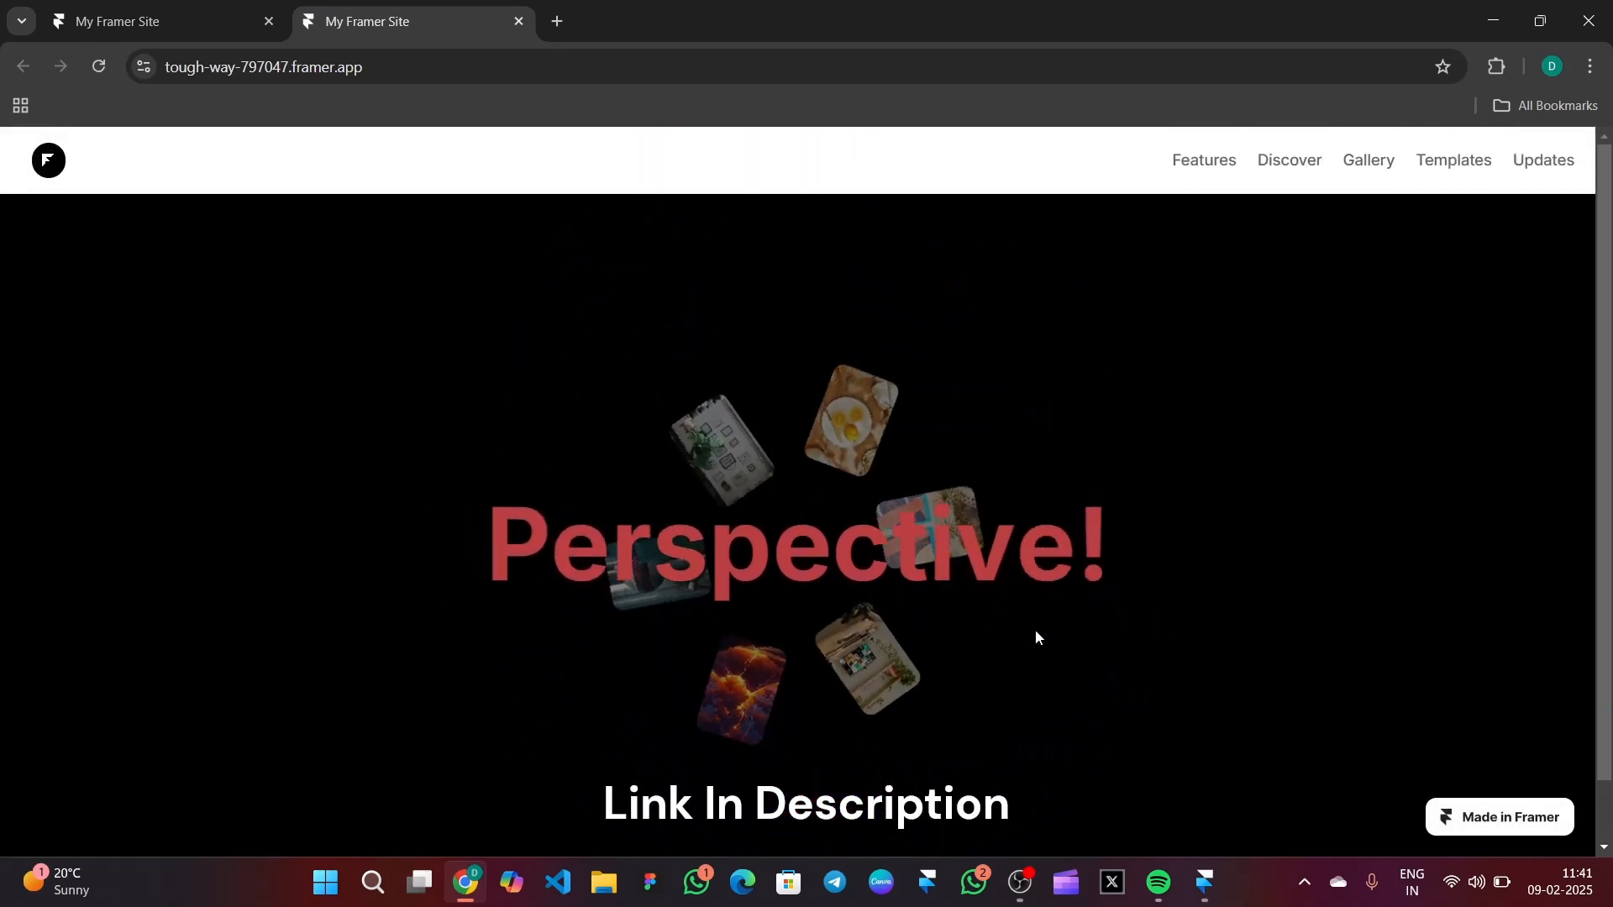
{"action": "scroll", "coordinate": [1035, 637], "scroll_direction": "down", "scroll_amount": 1}
{"action": "scroll", "coordinate": [1036, 630], "scroll_direction": "up", "scroll_amount": 1}
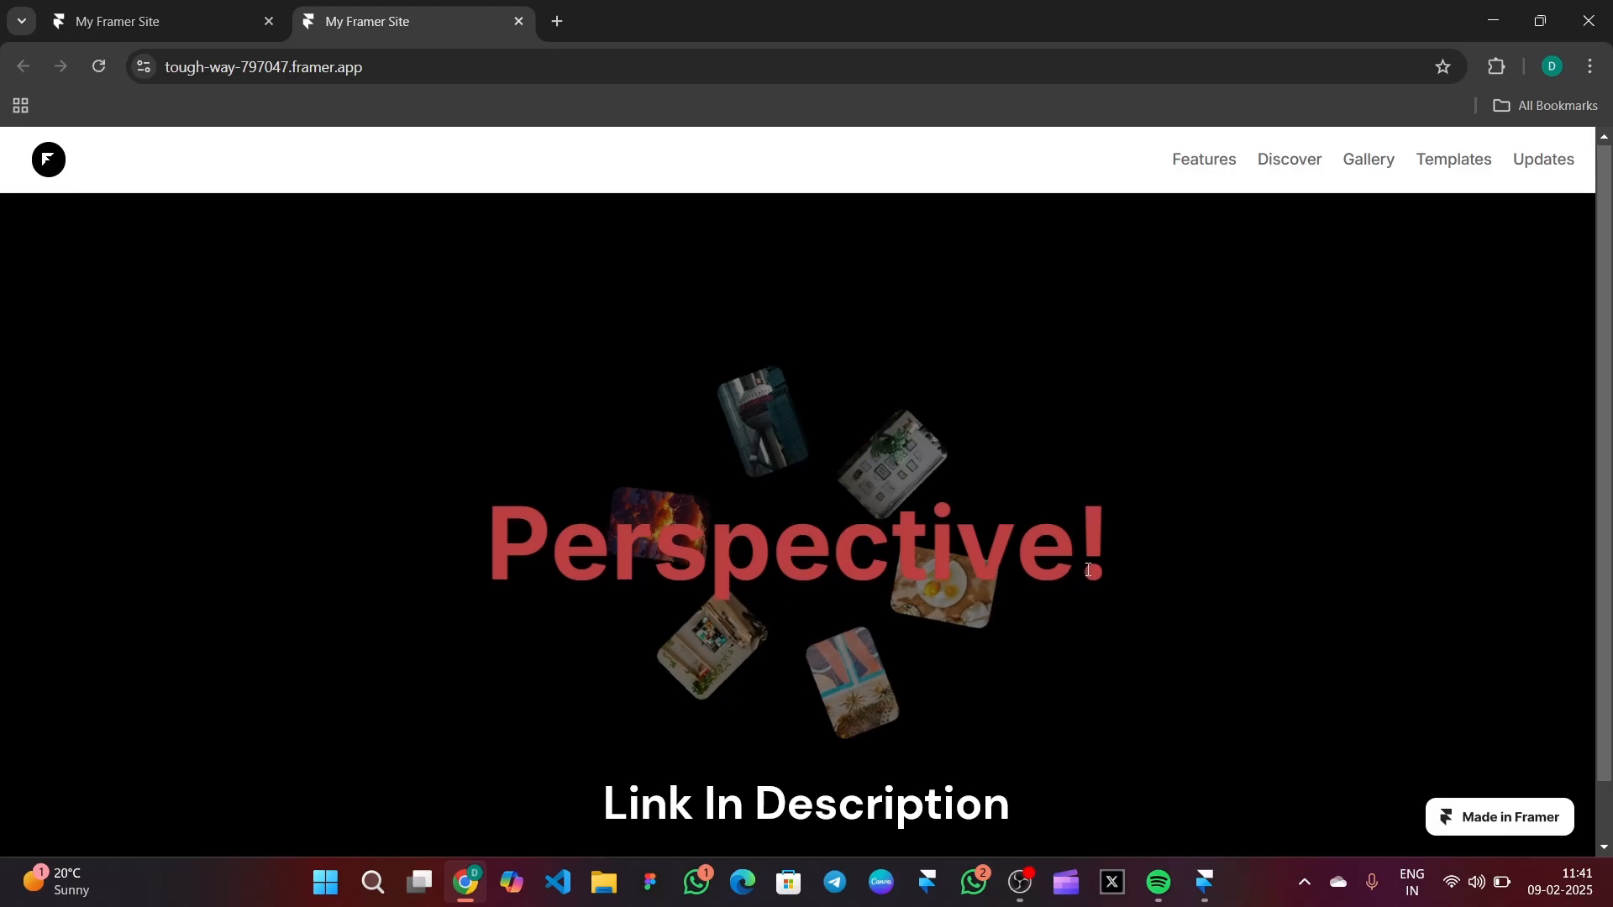
{"action": "left_click", "coordinate": [1499, 22]}
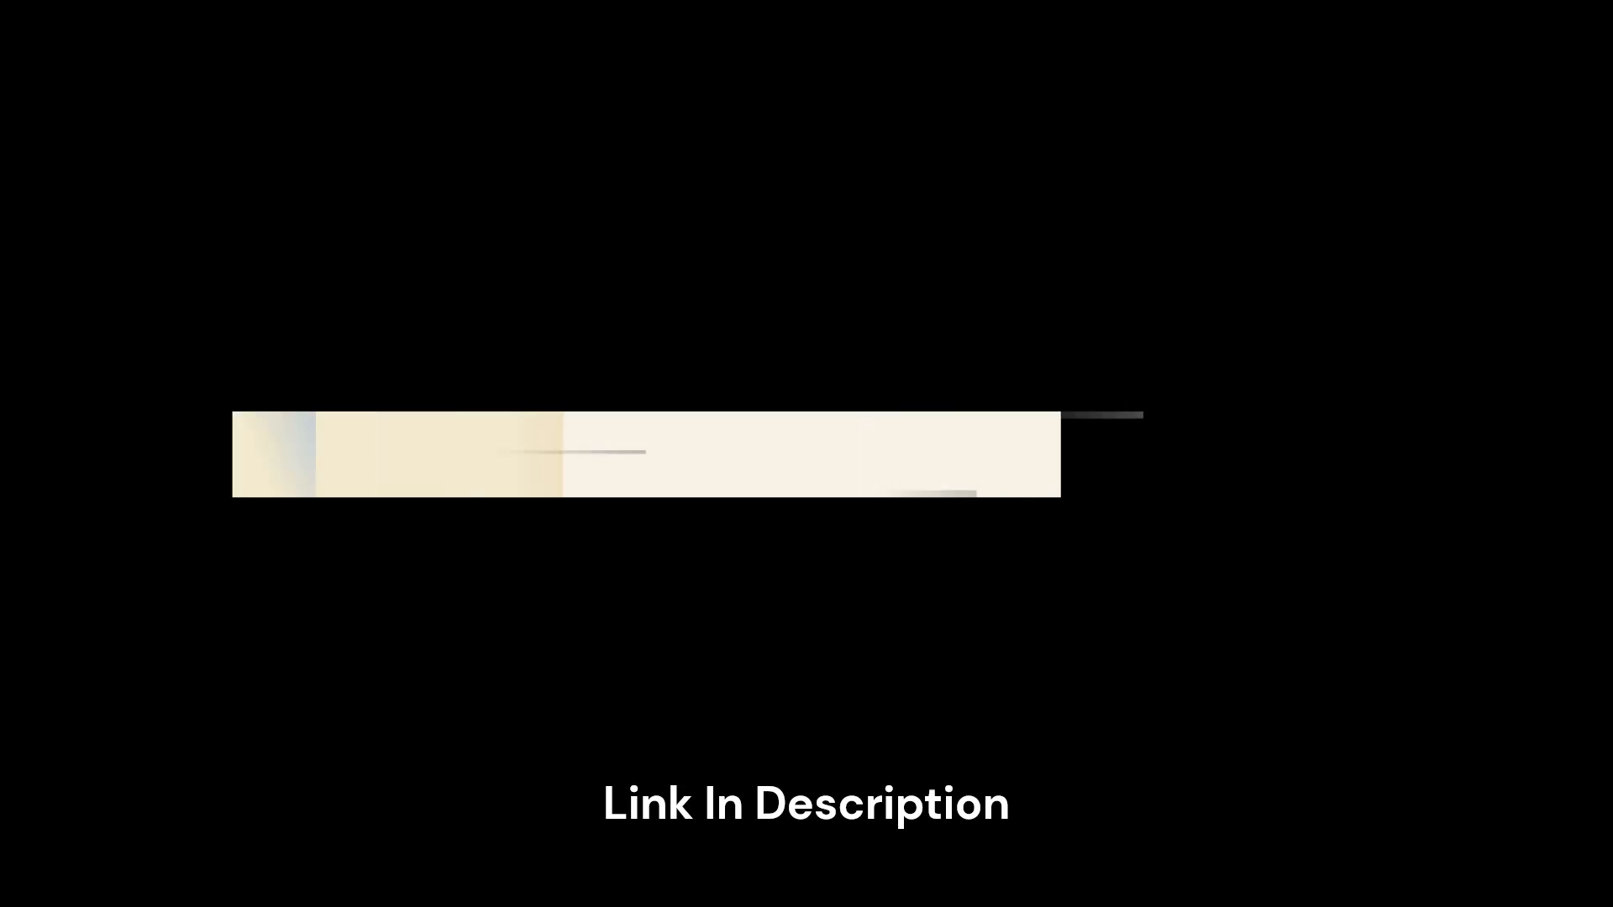